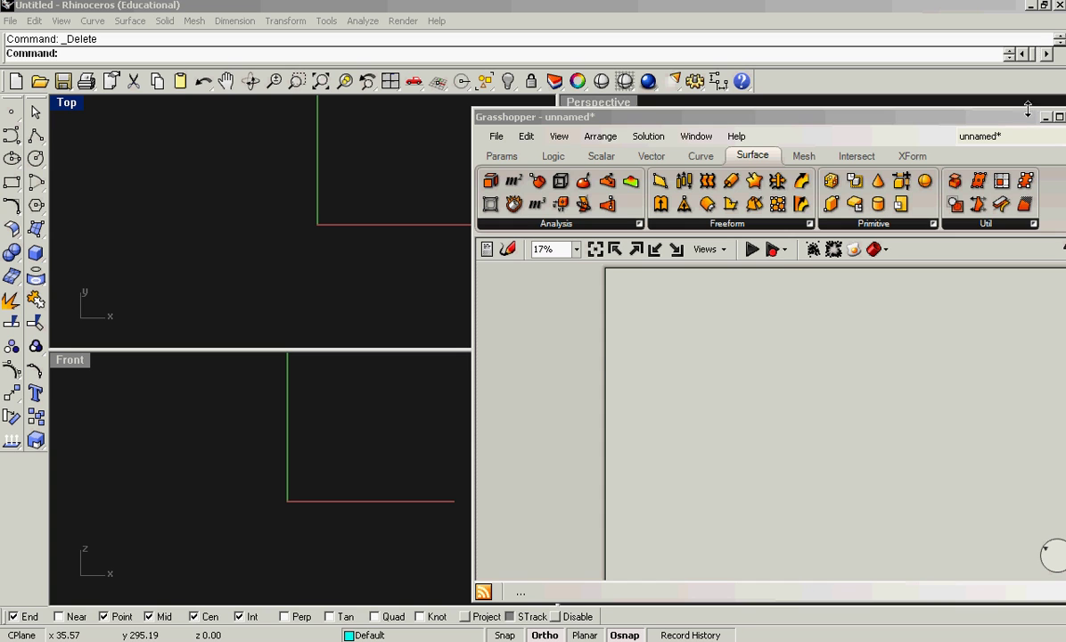
Add a Point parameter to the Grasshopper canvas and rename it originPt
left_click(503, 159)
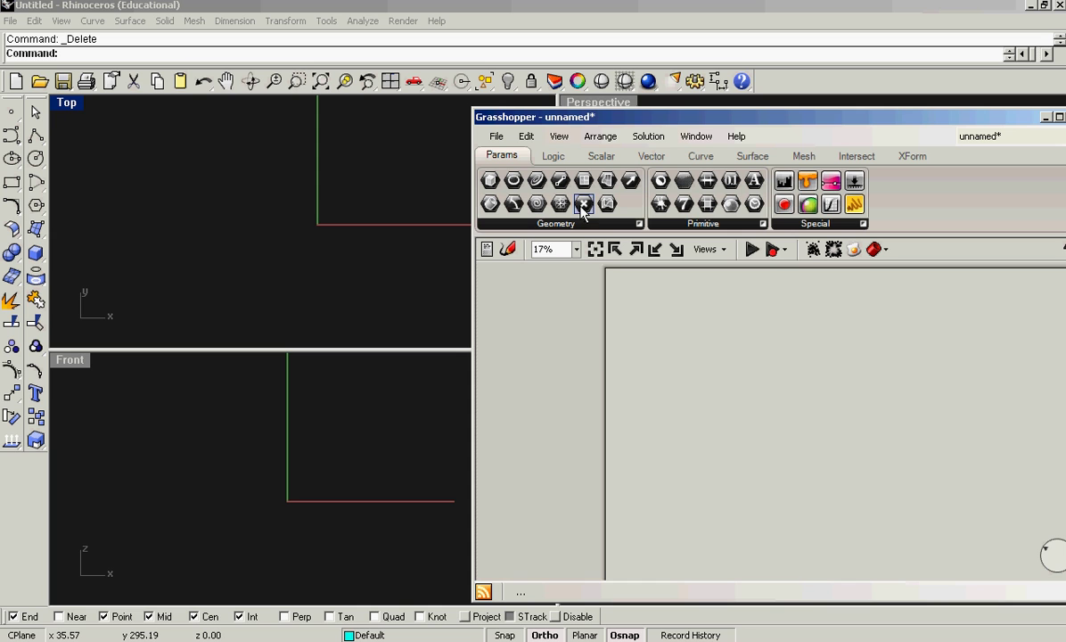
left_click_drag(584, 207, 745, 366)
scroll(749, 375, "up", 10)
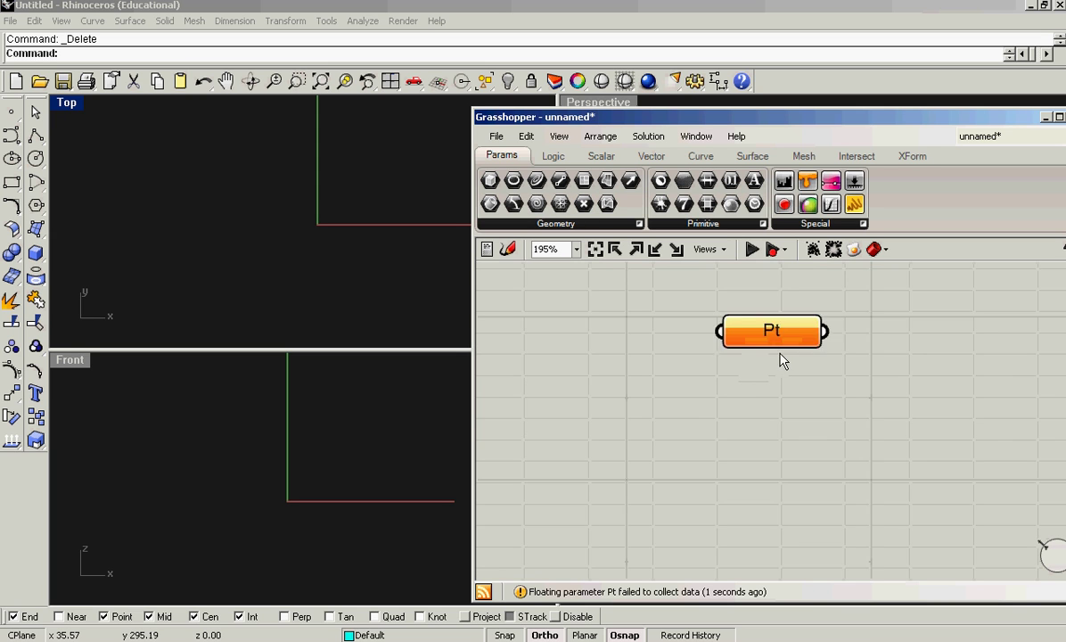
scroll(781, 360, "down", 4)
right_click(776, 350)
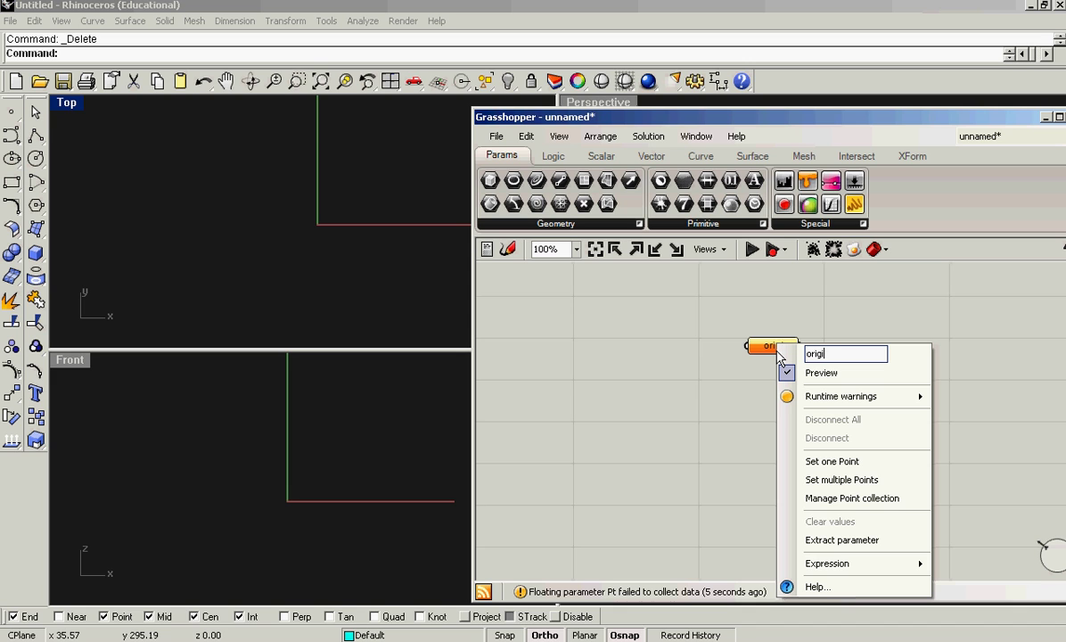
key("Return")
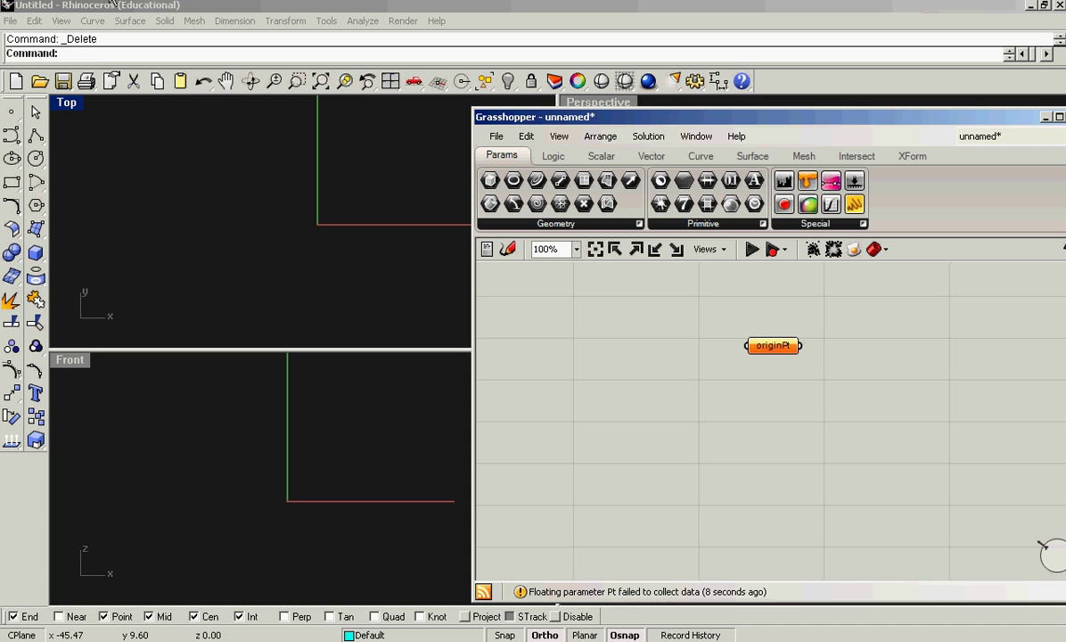
Draw a point near the origin in the Rhino Top view and reference it in the originPt parameter
left_click(11, 111)
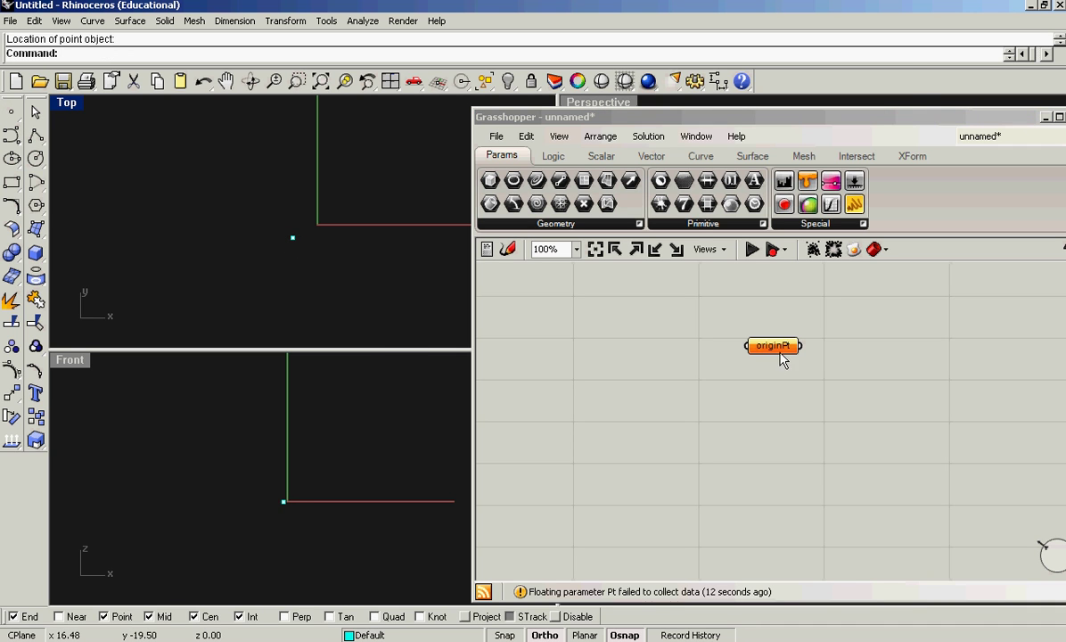
left_click(701, 118)
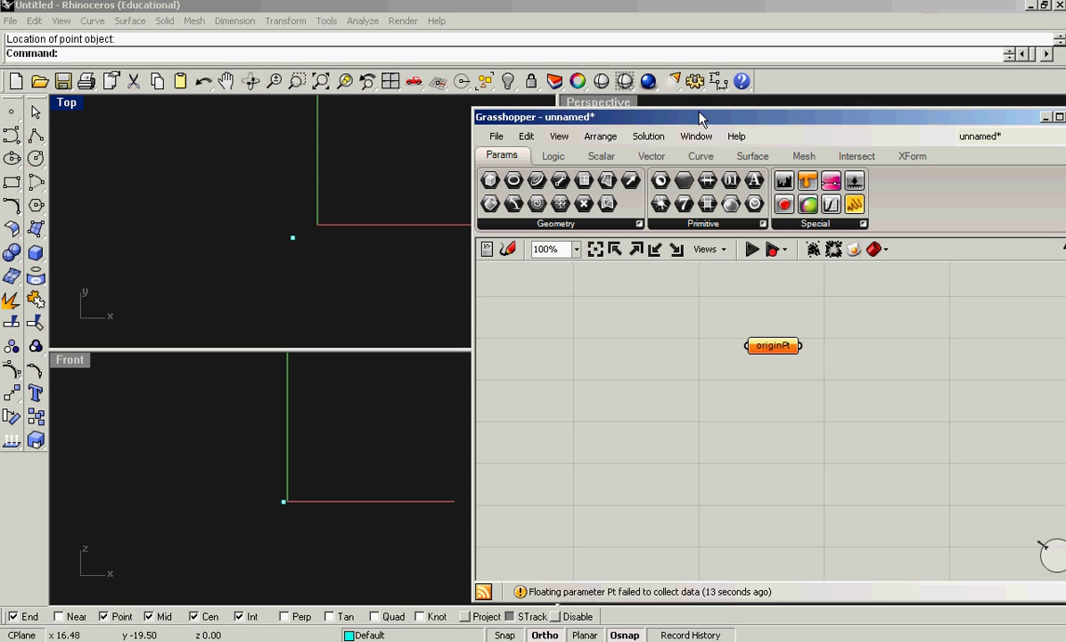
right_click(784, 351)
left_click(806, 464)
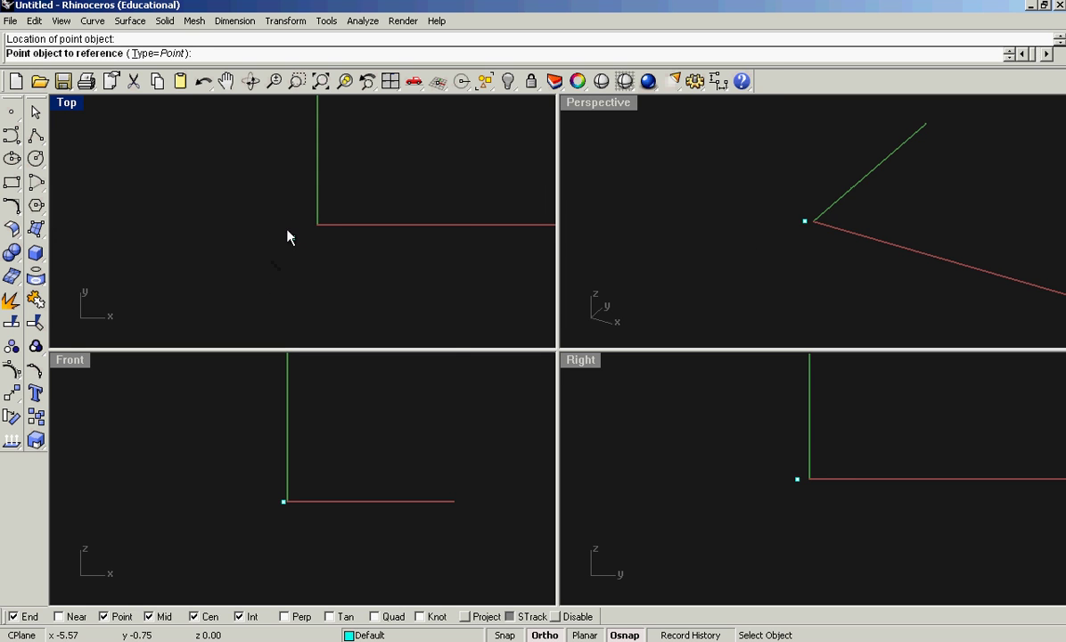
left_click(299, 244)
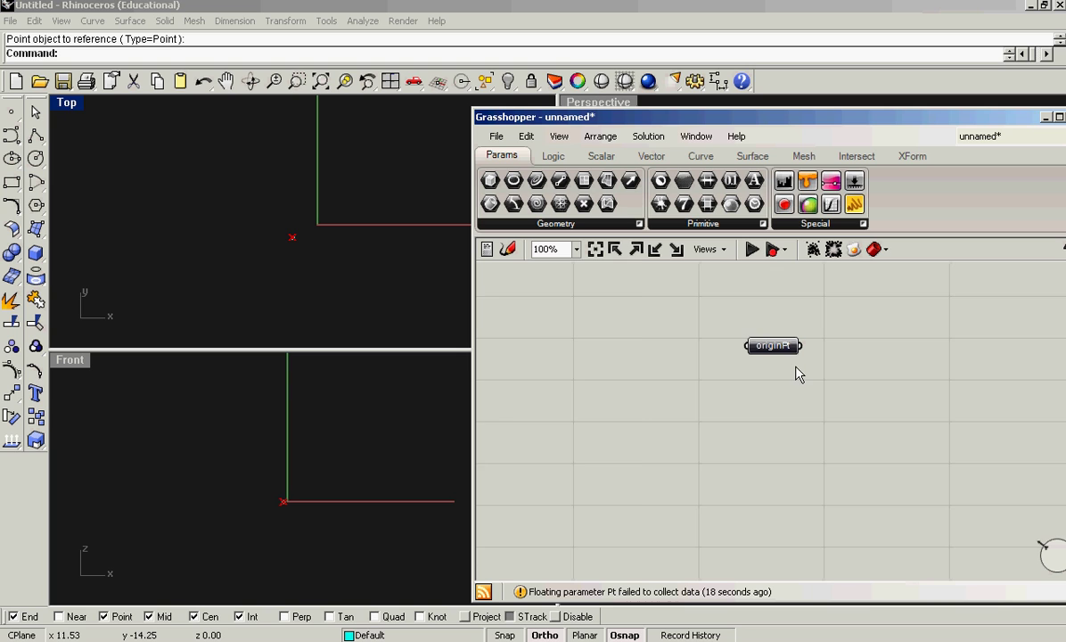
scroll(799, 374, "up", 2)
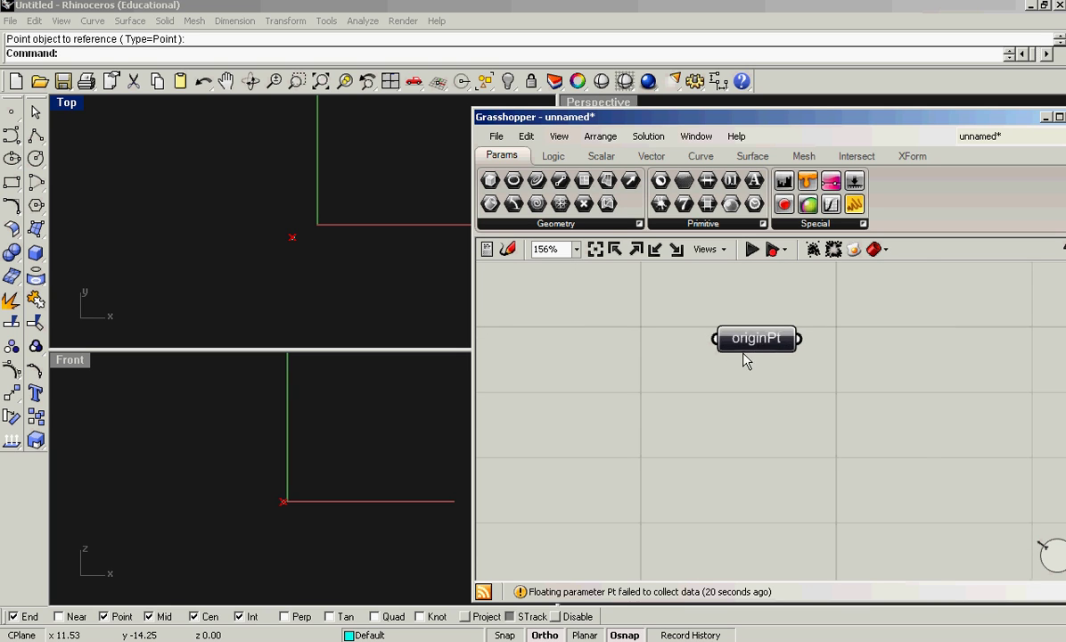
scroll(742, 355, "down", 2)
left_click(753, 347)
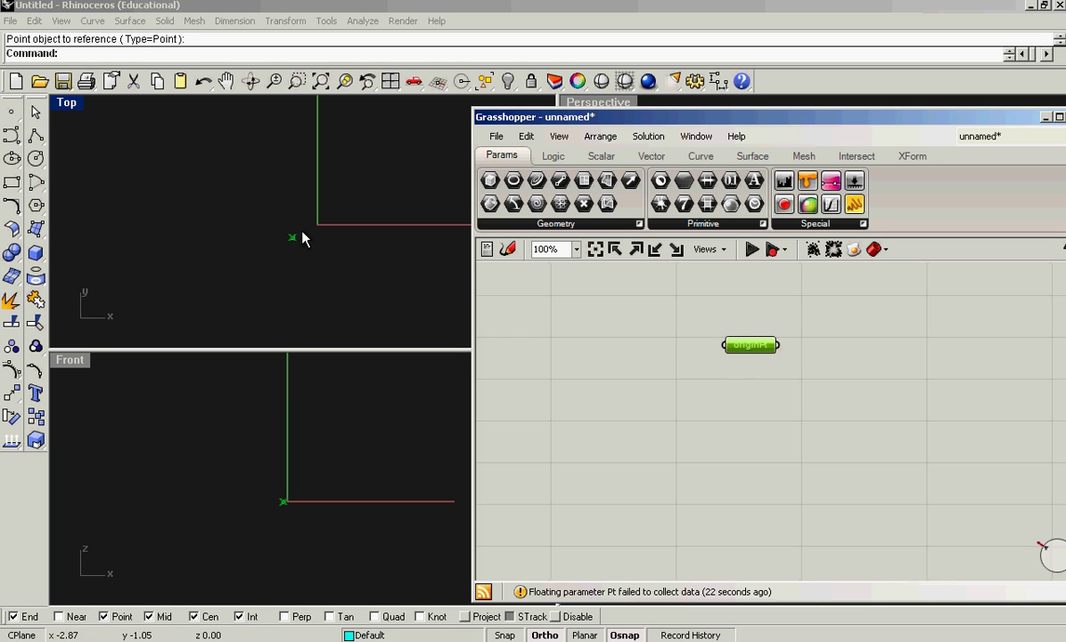
left_click(709, 379)
Add a Move component beside originPt and connect originPt to its G input
scroll(702, 375, "down", 2)
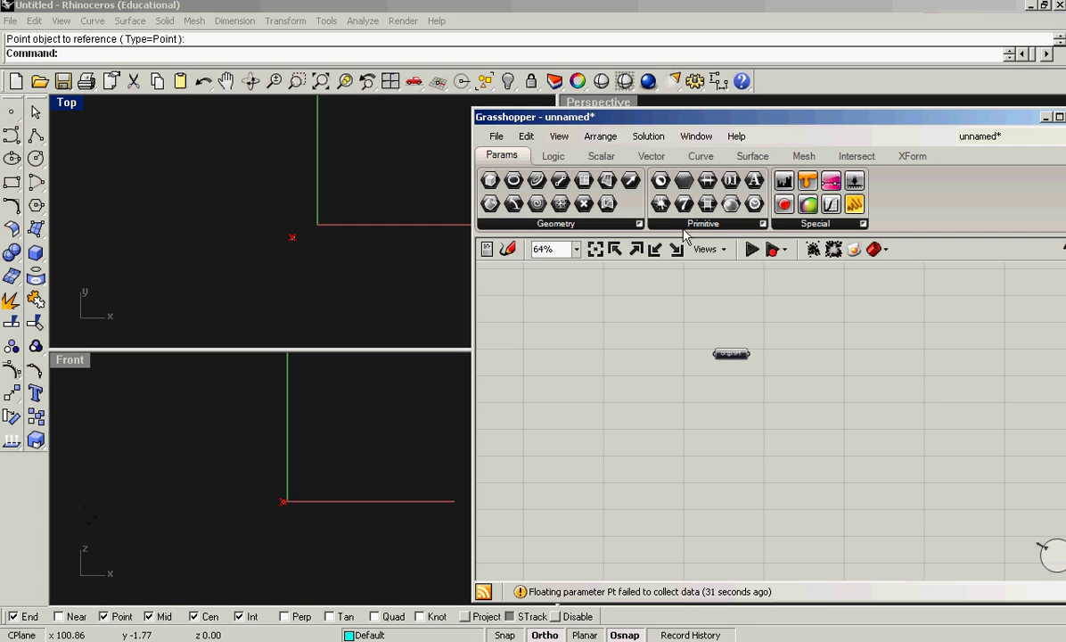
left_click(912, 158)
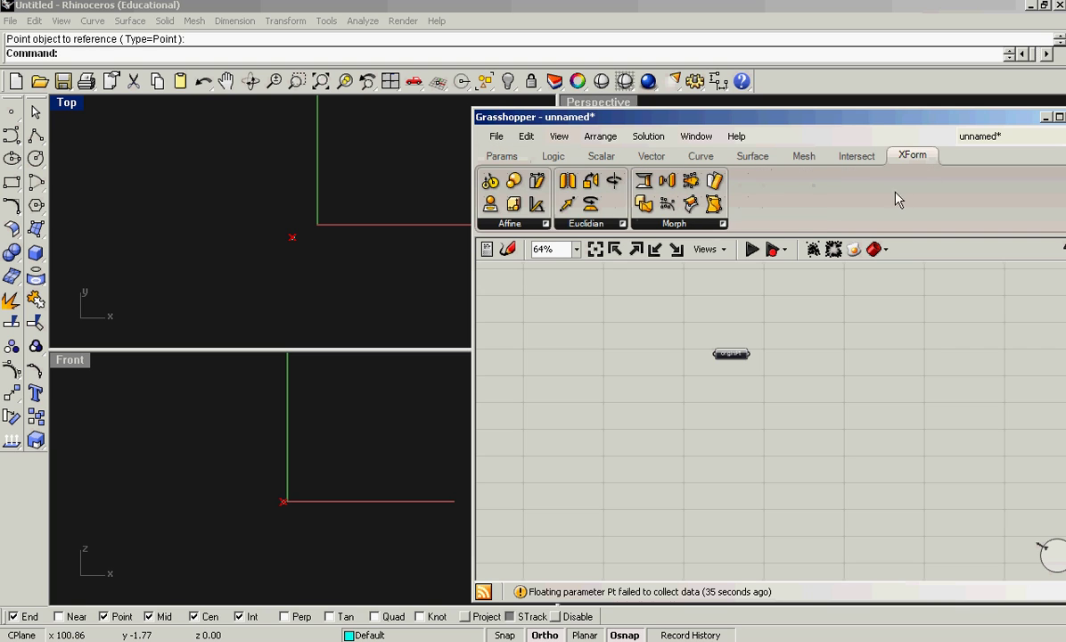
scroll(792, 374, "up", 2)
left_click_drag(792, 375, 863, 375)
left_click(851, 378)
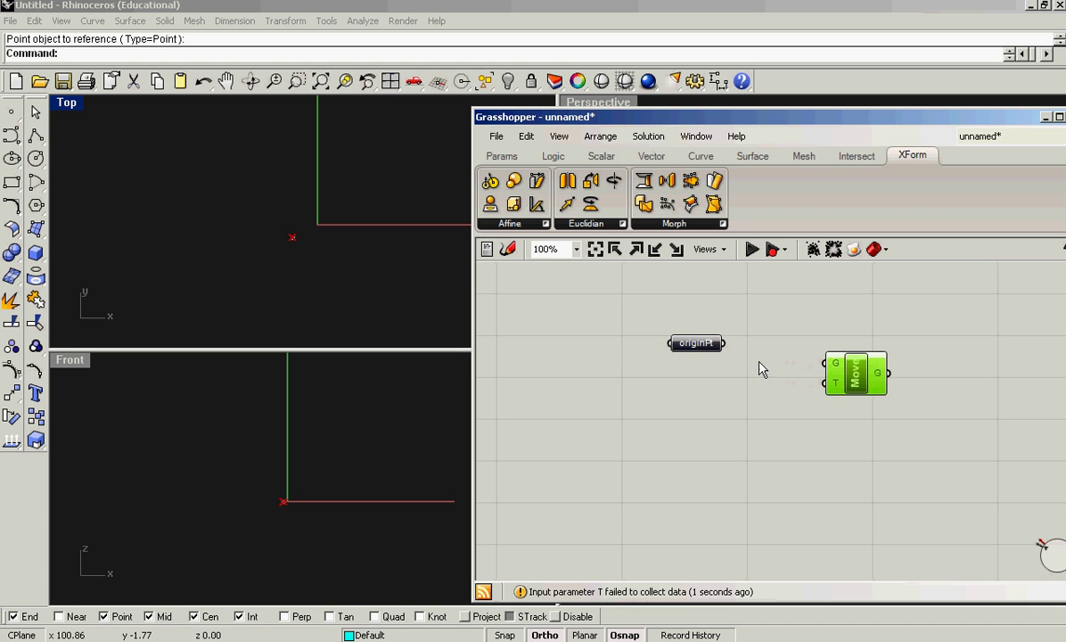
left_click_drag(724, 344, 824, 364)
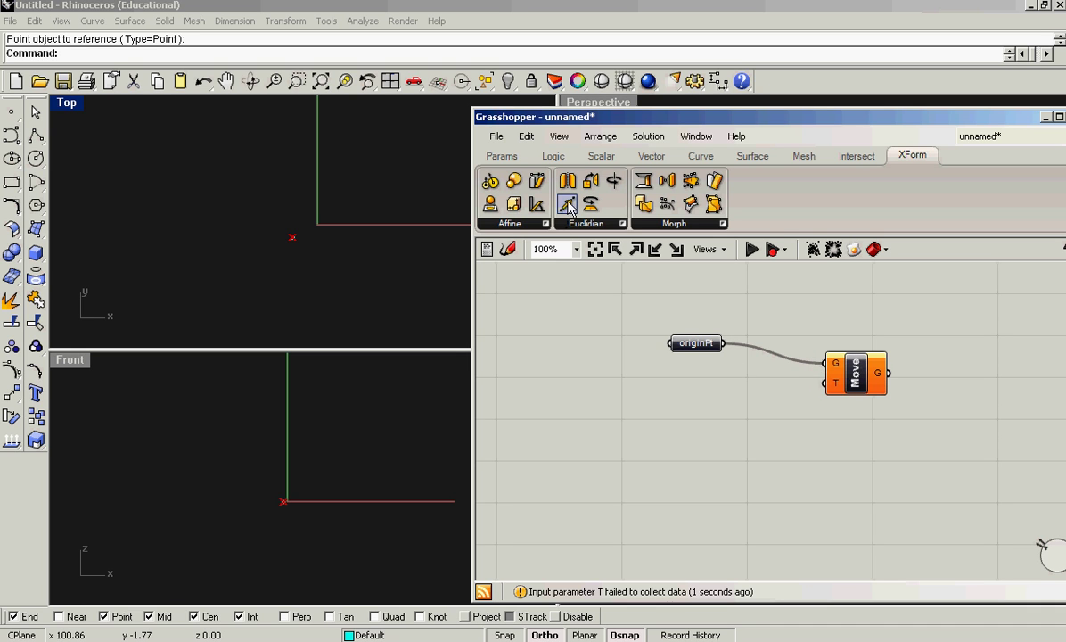
Add a Unit Z vector component with factor 35 and connect its output to the Move component's T input
left_click(653, 158)
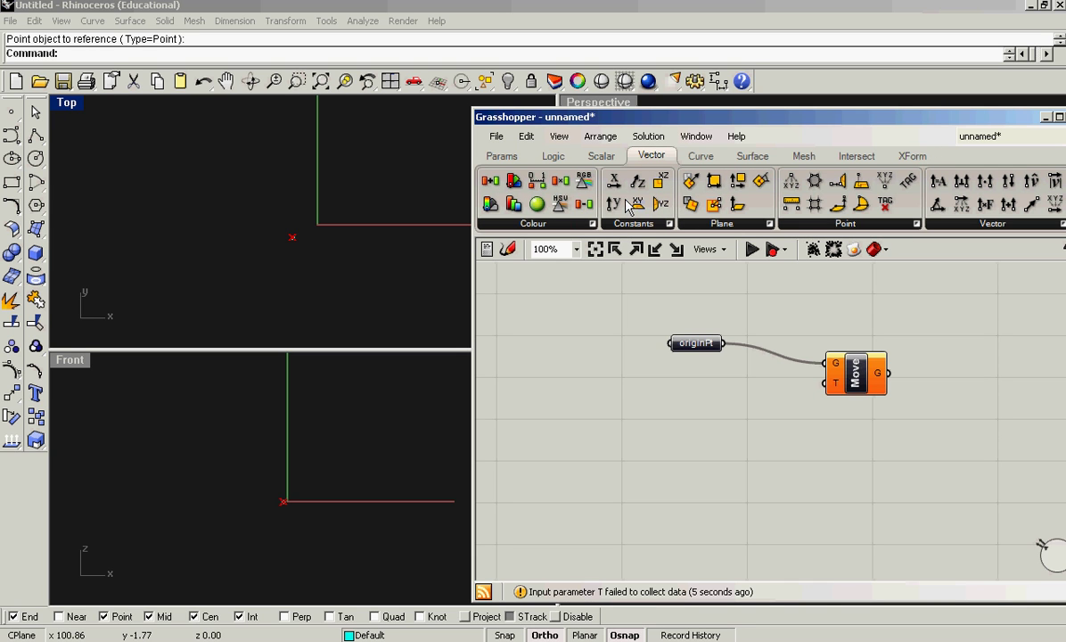
left_click_drag(637, 185, 713, 435)
scroll(710, 435, "up", 1)
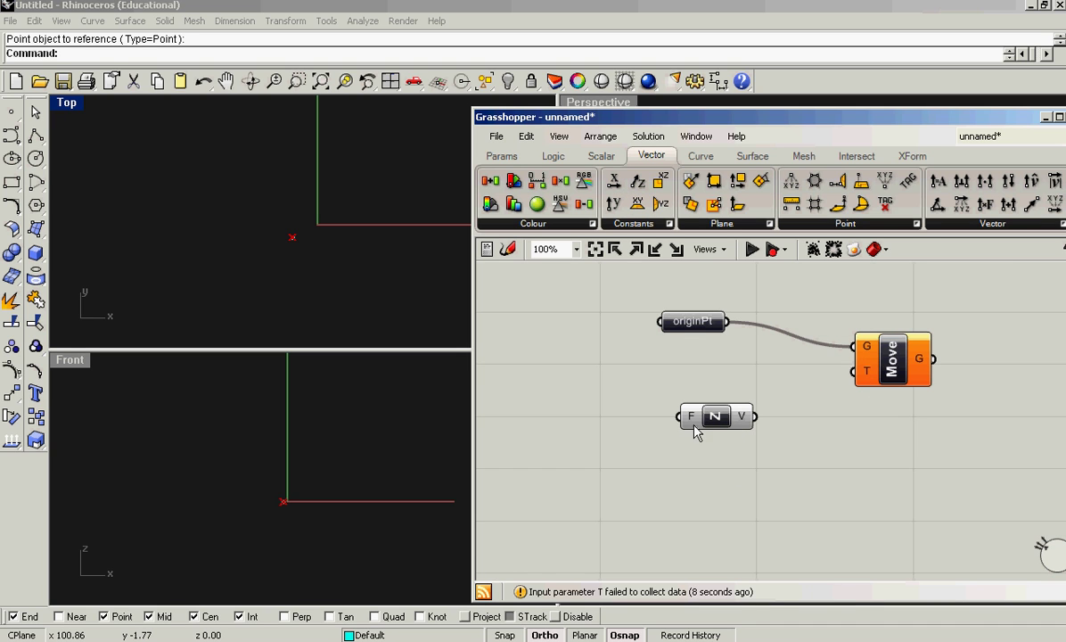
right_click(690, 411)
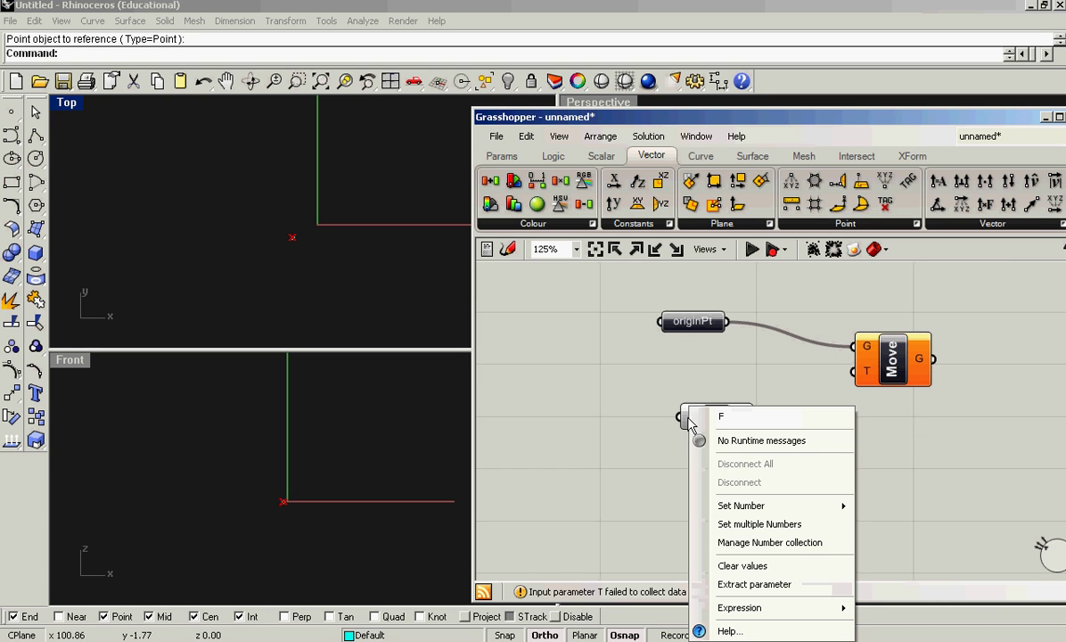
mouse_move(727, 508)
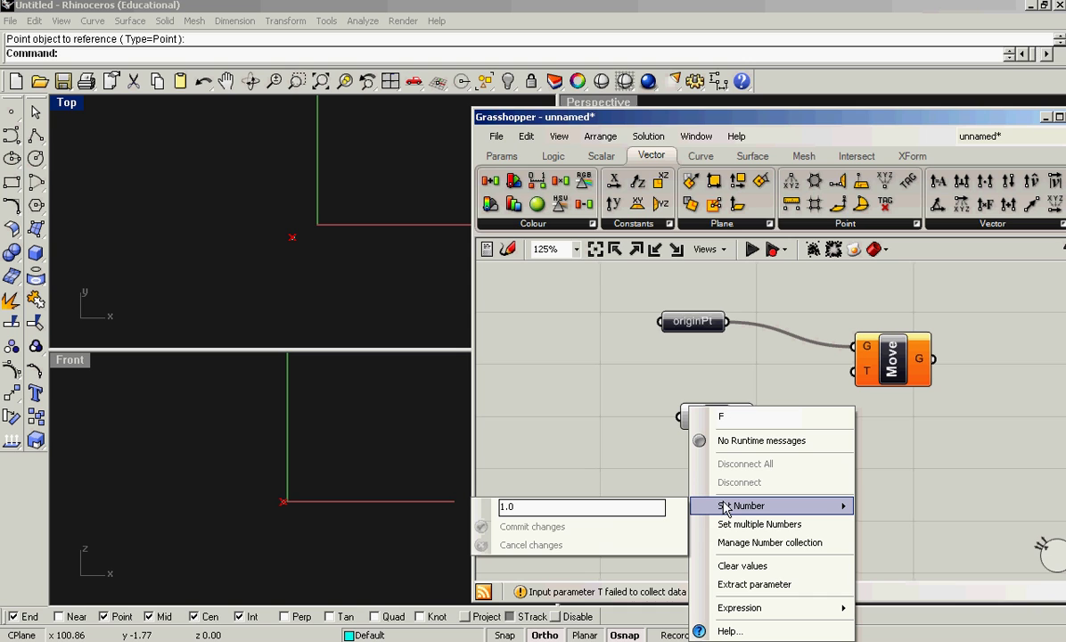
left_click(557, 506)
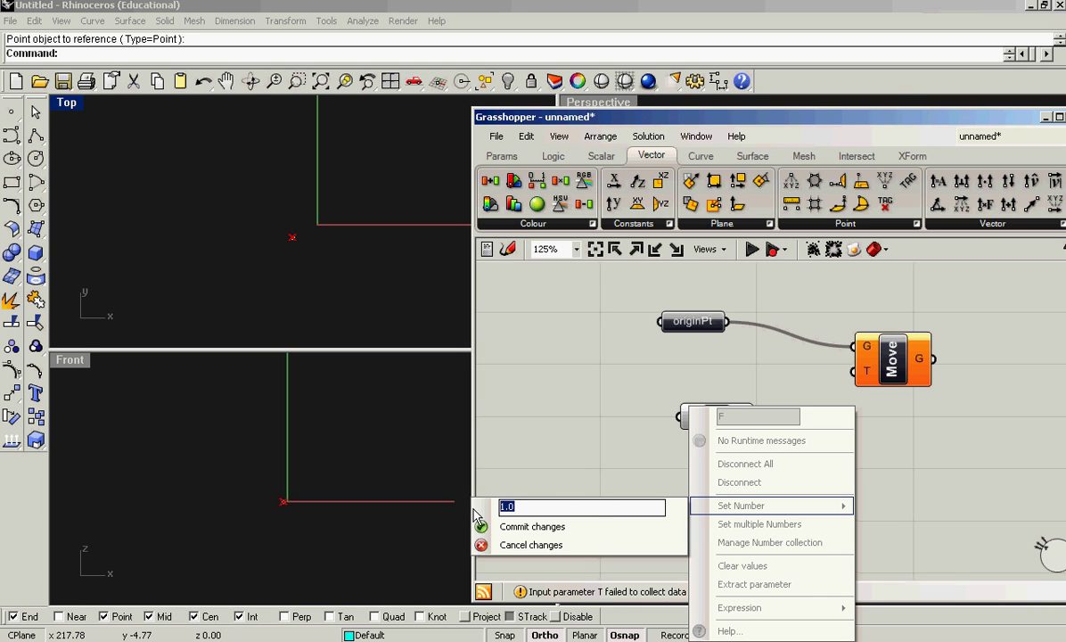
type("35")
left_click(533, 527)
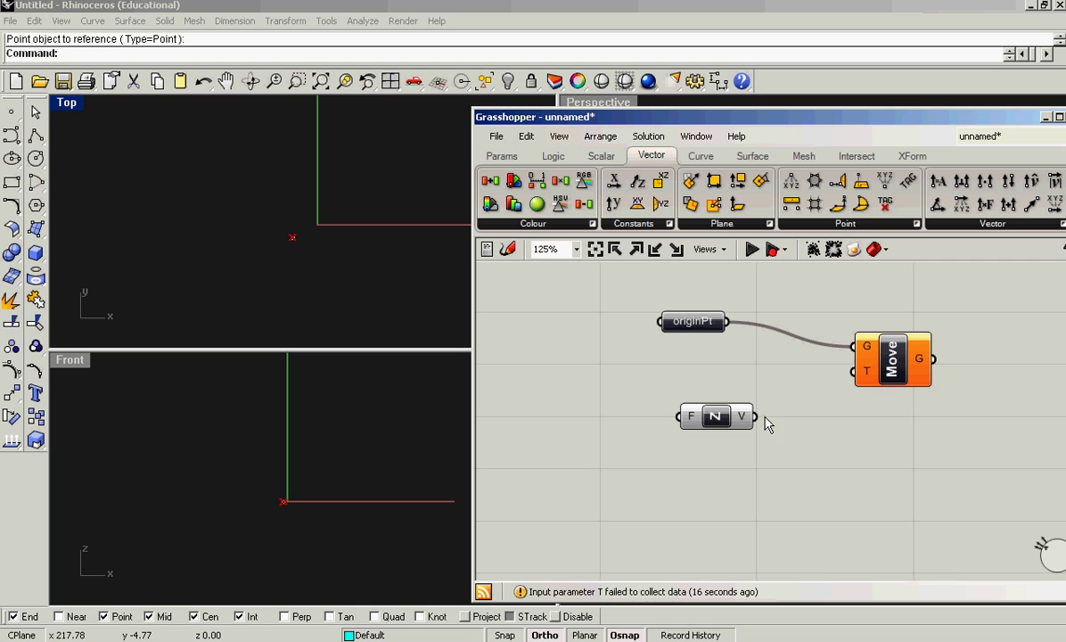
left_click_drag(754, 417, 853, 372)
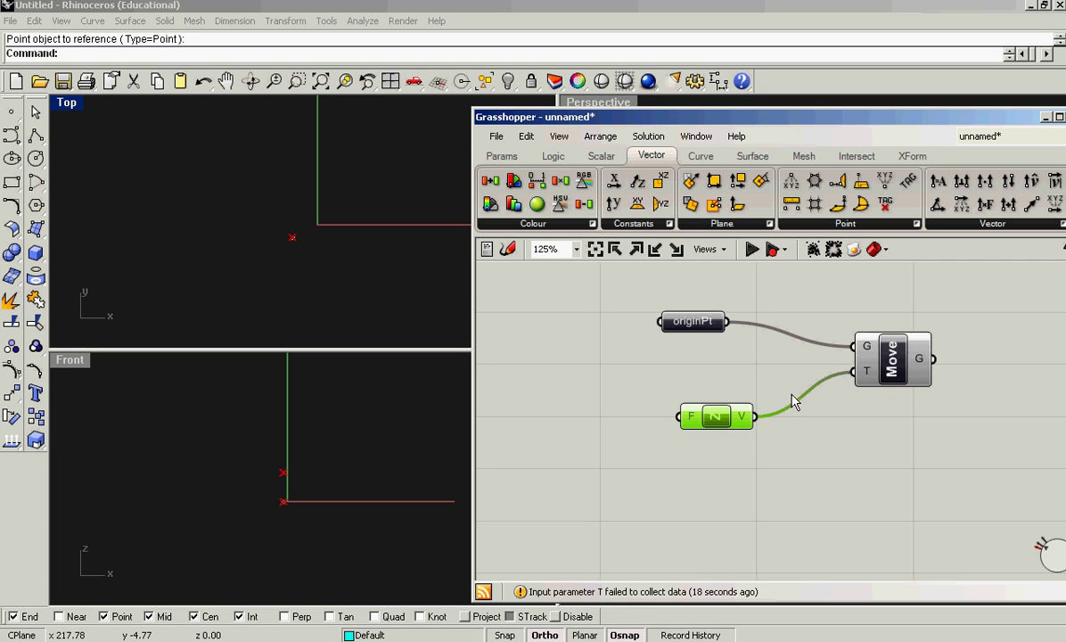
Examine the original and moved points up close in the Front view and check the Move component's preview
scroll(731, 402, "down", 3)
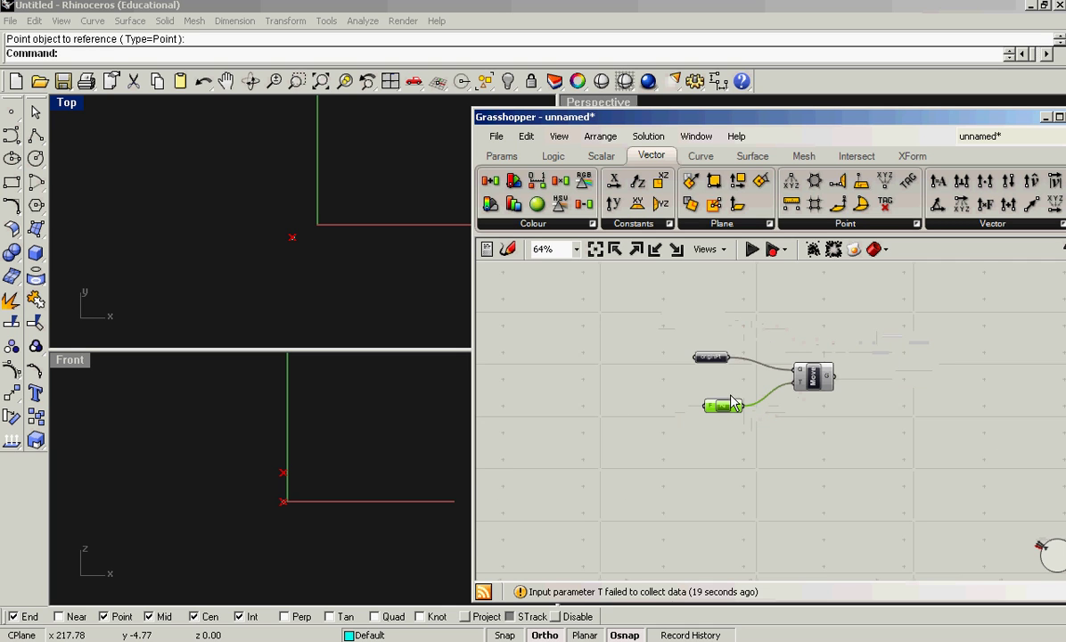
left_click(278, 512)
scroll(273, 509, "up", 12)
right_click_drag(341, 463, 278, 507)
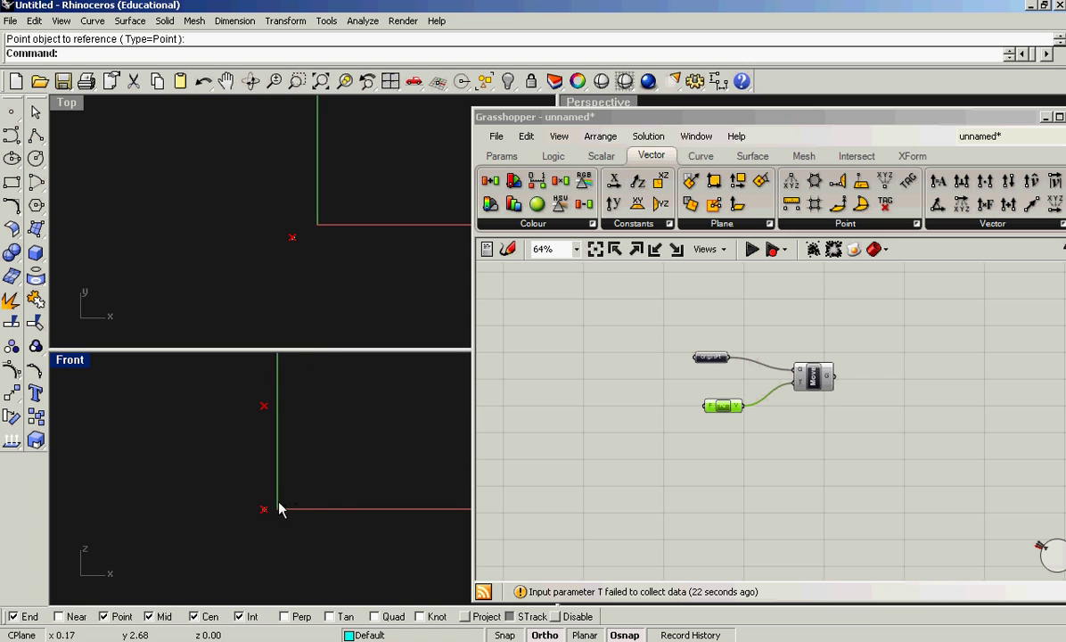
left_click(811, 376)
left_click(790, 451)
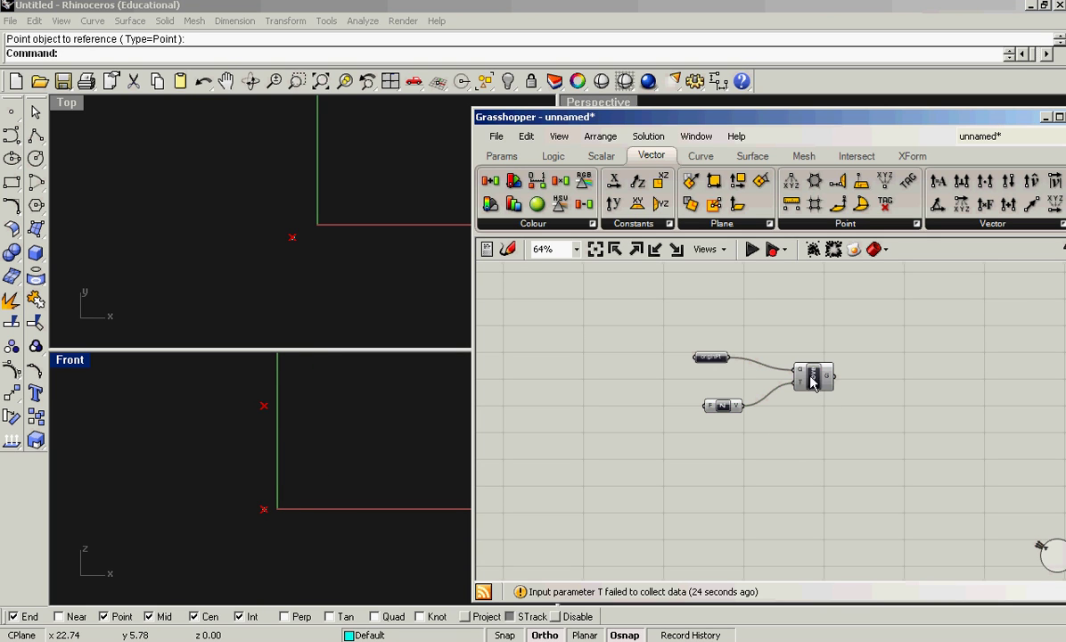
left_click(809, 376)
left_click(786, 437)
Feed the Move output into a new Point parameter named axisEndPt and turn off the Move component's preview
scroll(820, 389, "up", 2)
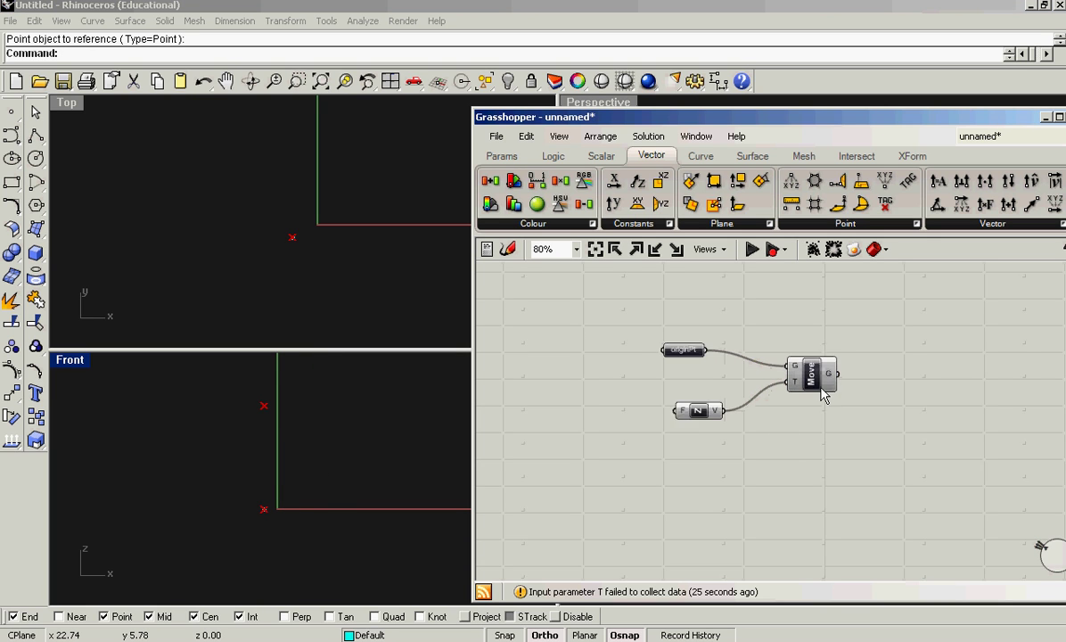
left_click(499, 156)
left_click_drag(829, 372, 942, 377)
left_click_drag(840, 371, 918, 377)
right_click(920, 378)
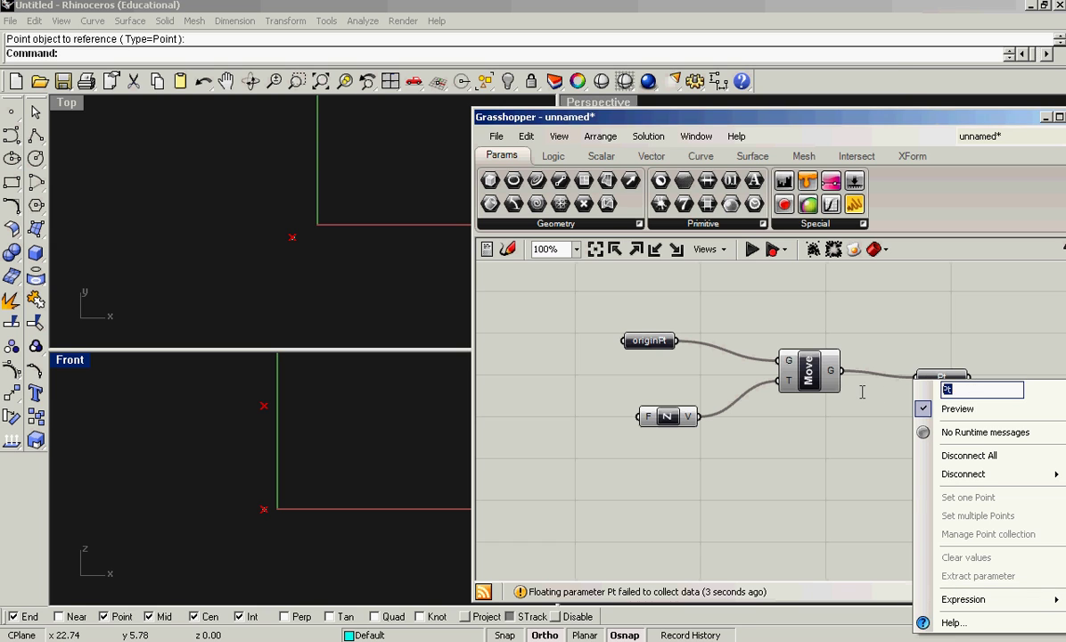
type("axisEndPt")
key("Return")
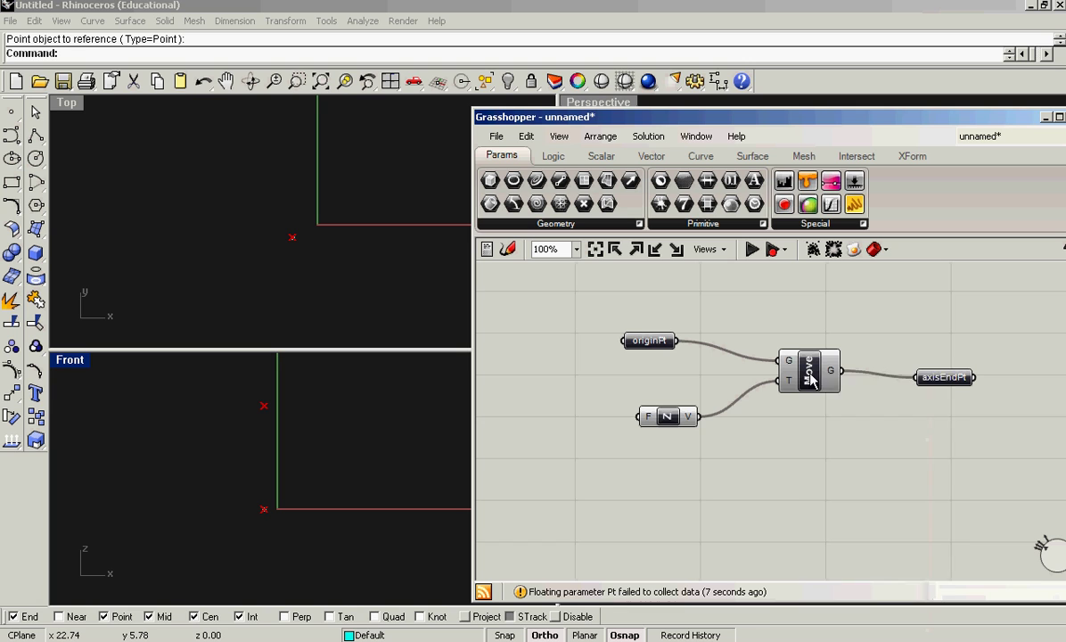
right_click(811, 379)
left_click(829, 406)
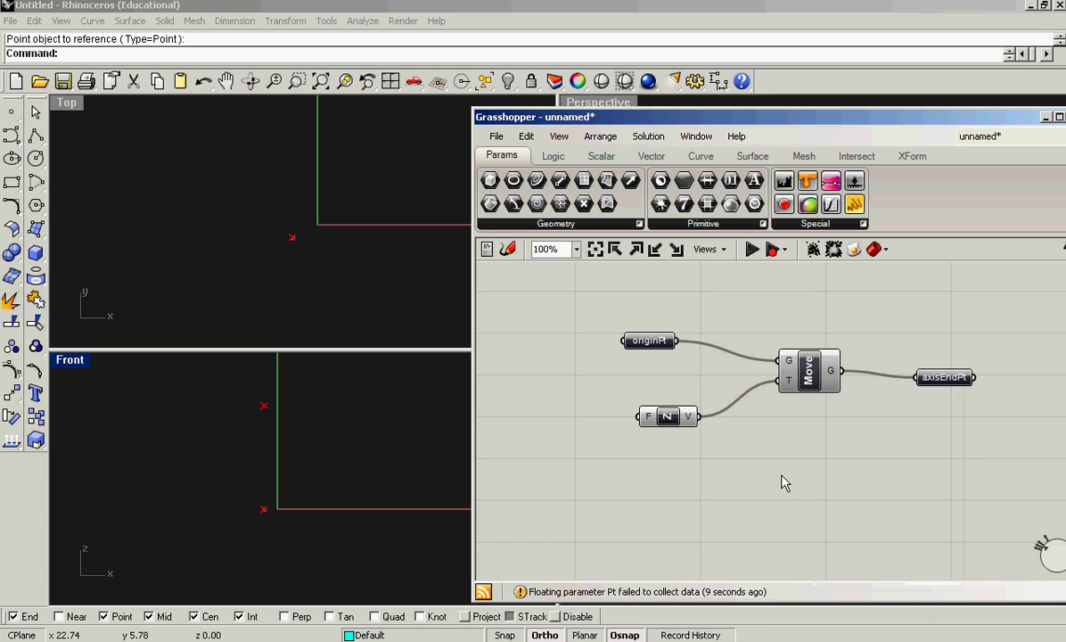
Add a Line component to the canvas and place it to the right of axisEndPt
scroll(700, 430, "down", 2)
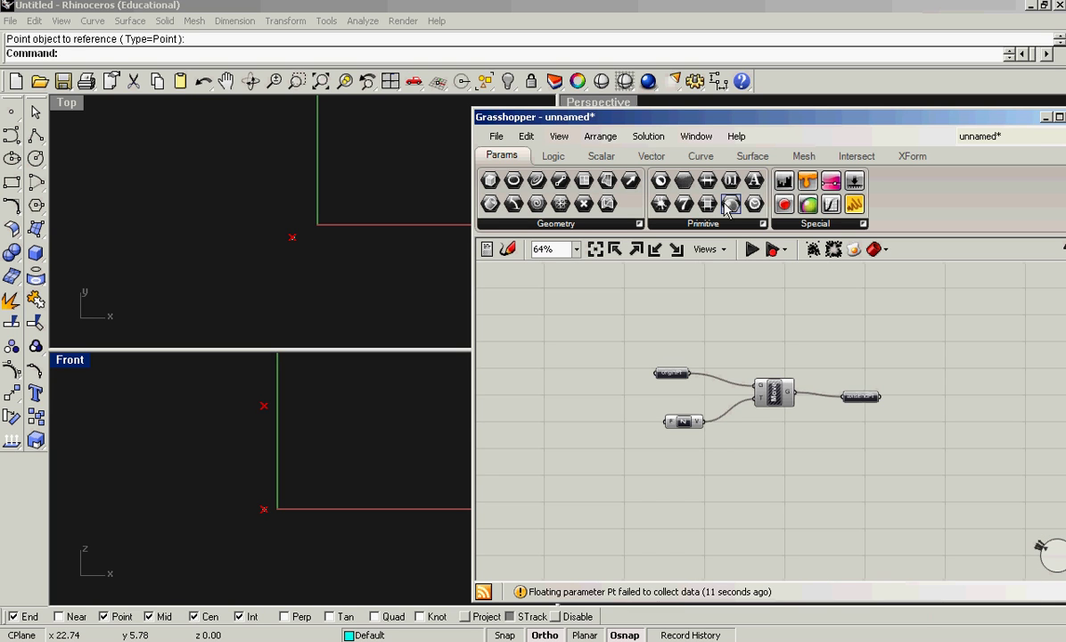
left_click(701, 157)
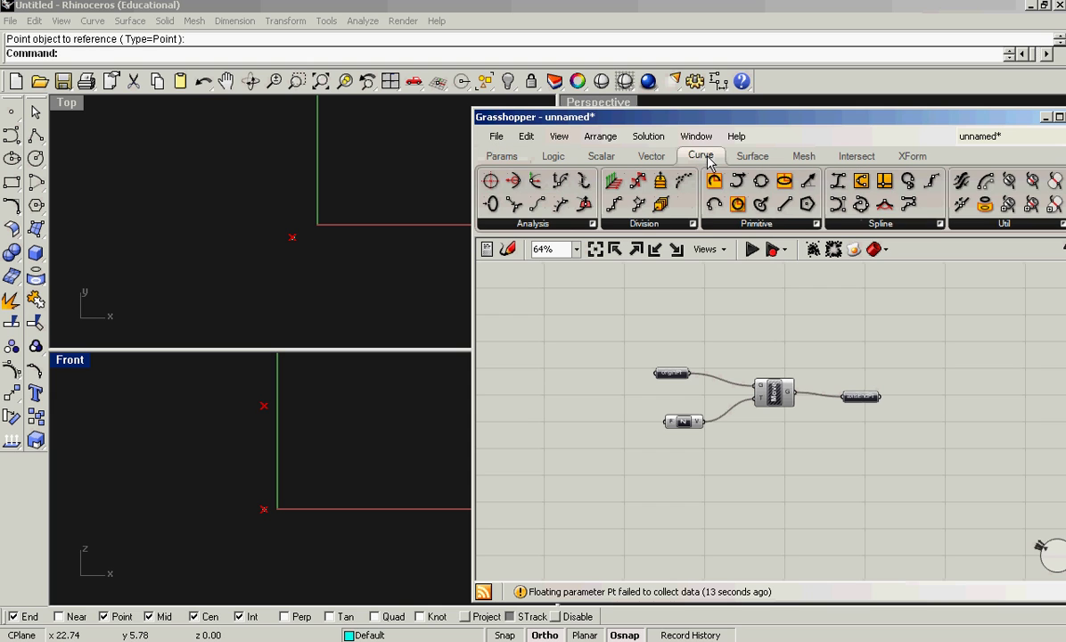
left_click(814, 224)
left_click(801, 277)
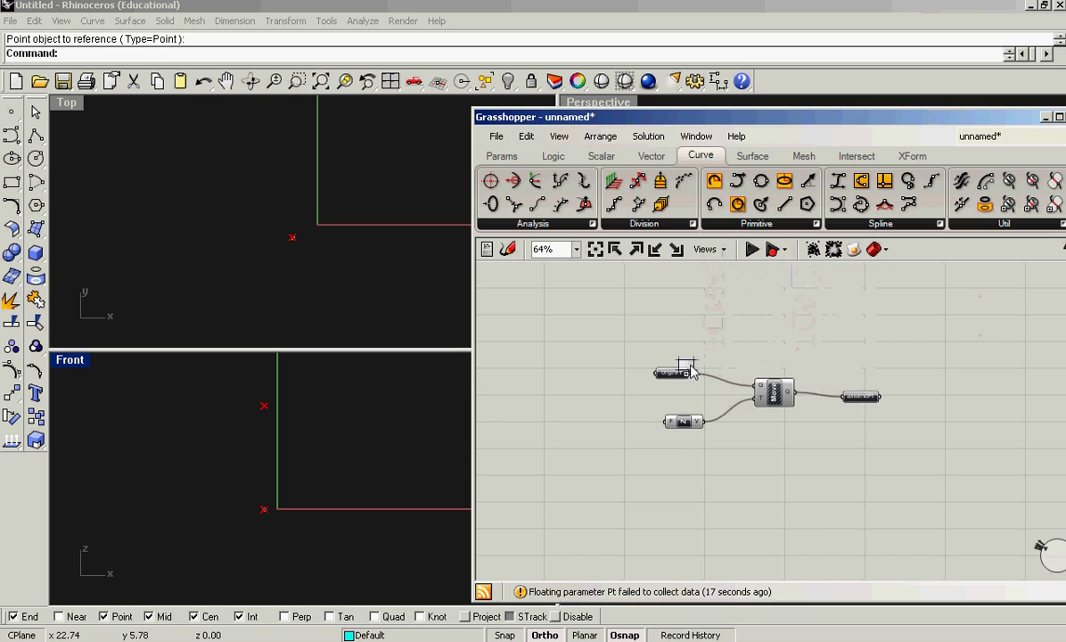
scroll(691, 366, "down", 1)
left_click(921, 398)
scroll(863, 411, "up", 4)
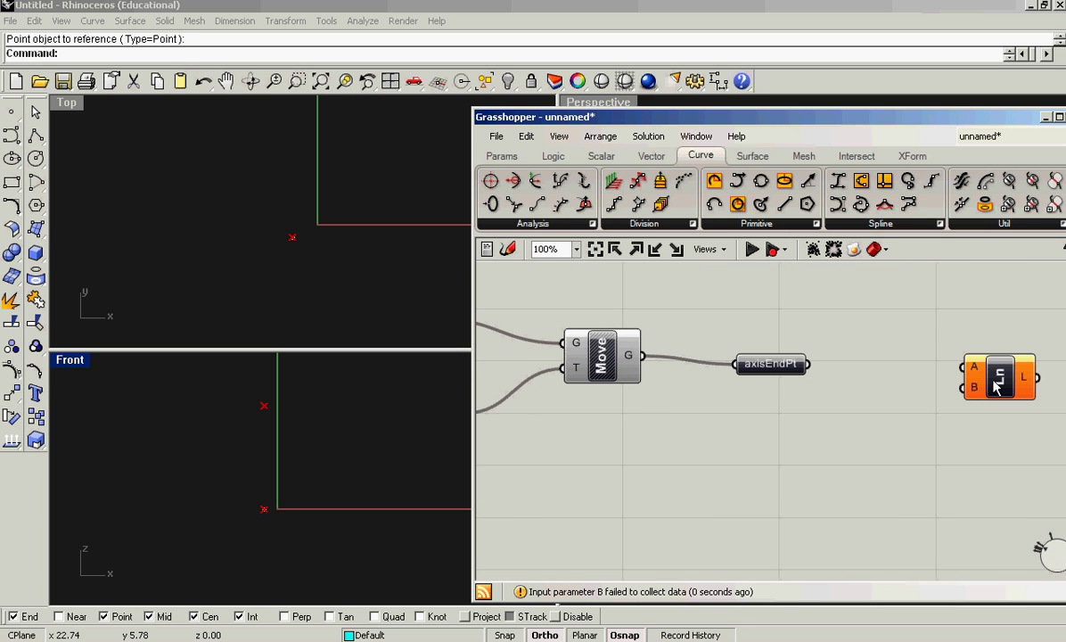
left_click_drag(997, 385, 958, 348)
Connect originPt to the Line component's A input and axisEndPt to its B input
scroll(851, 383, "down", 2)
scroll(837, 384, "up", 2)
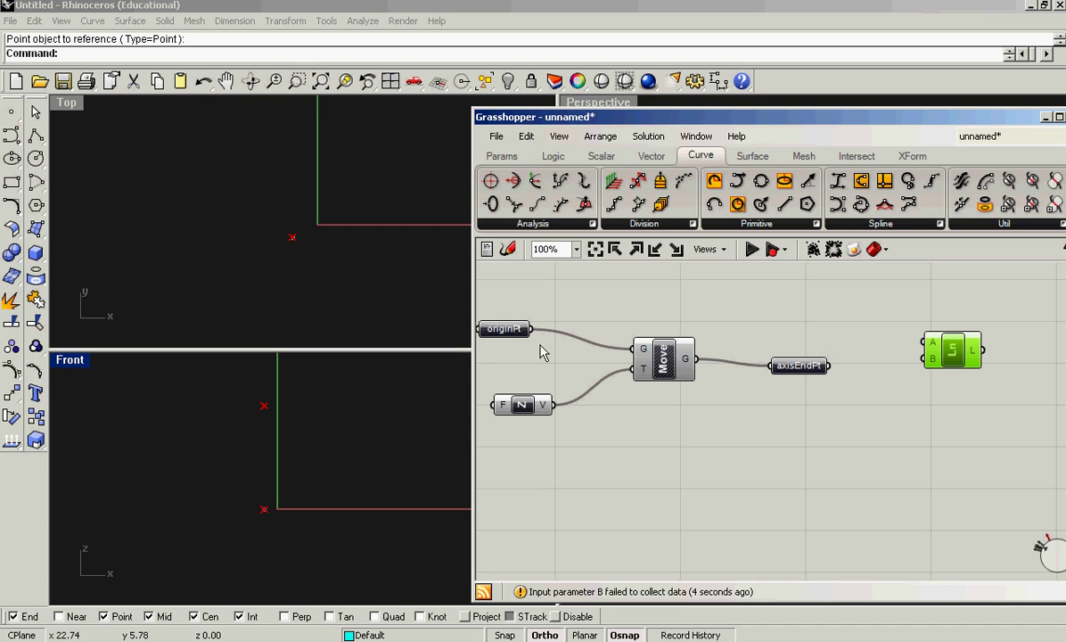
left_click_drag(510, 328, 927, 340)
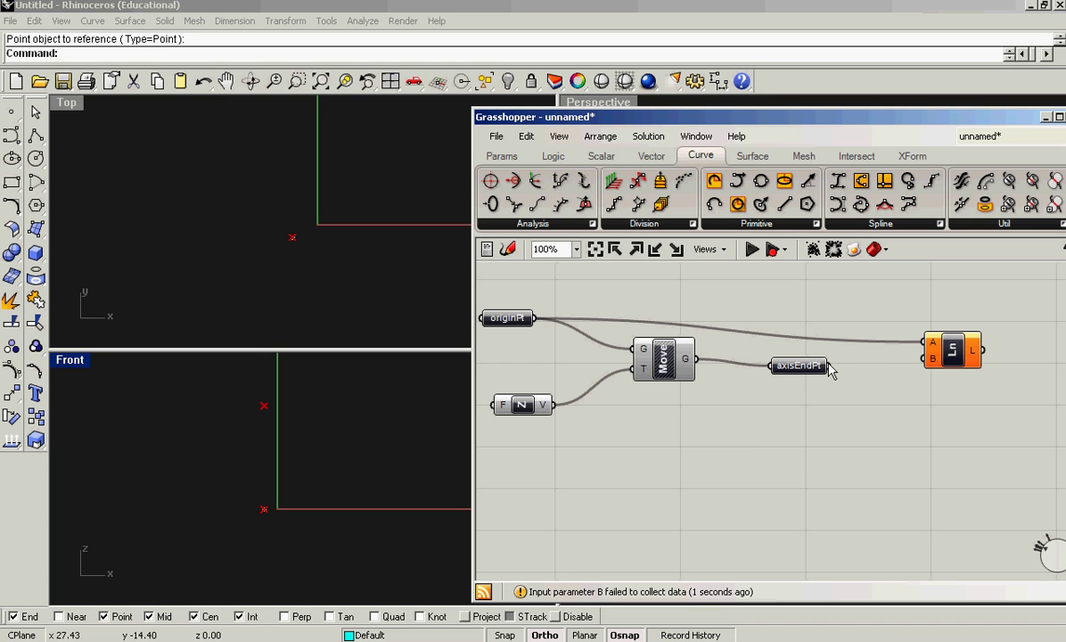
left_click_drag(829, 370, 927, 358)
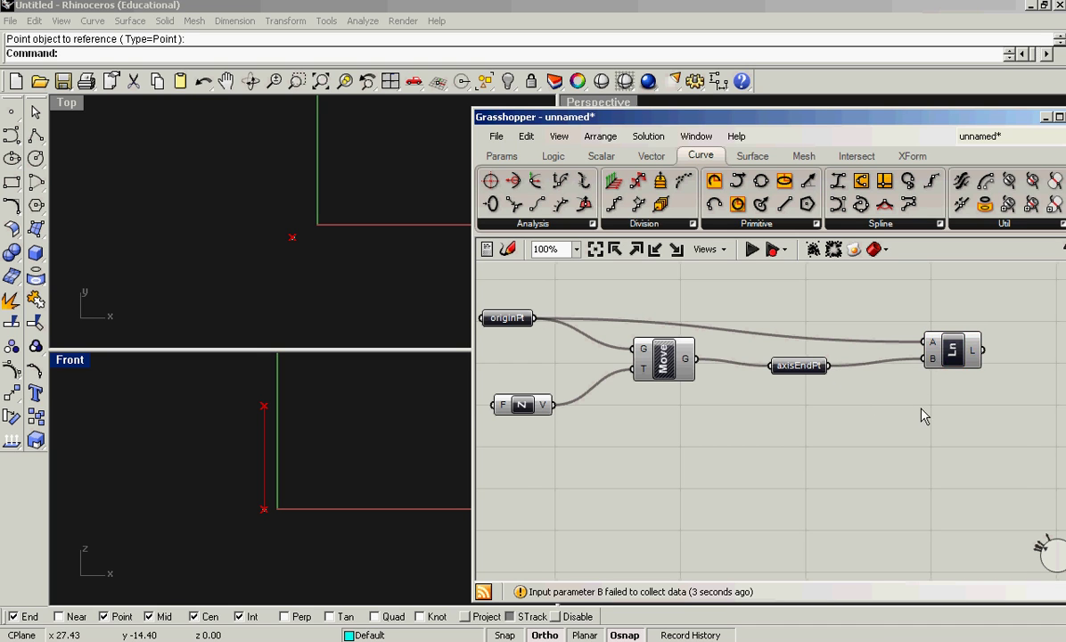
Add a Curve parameter to the right of the Line component and name it revolveAxis
right_click_drag(923, 415, 892, 415)
left_click(919, 348)
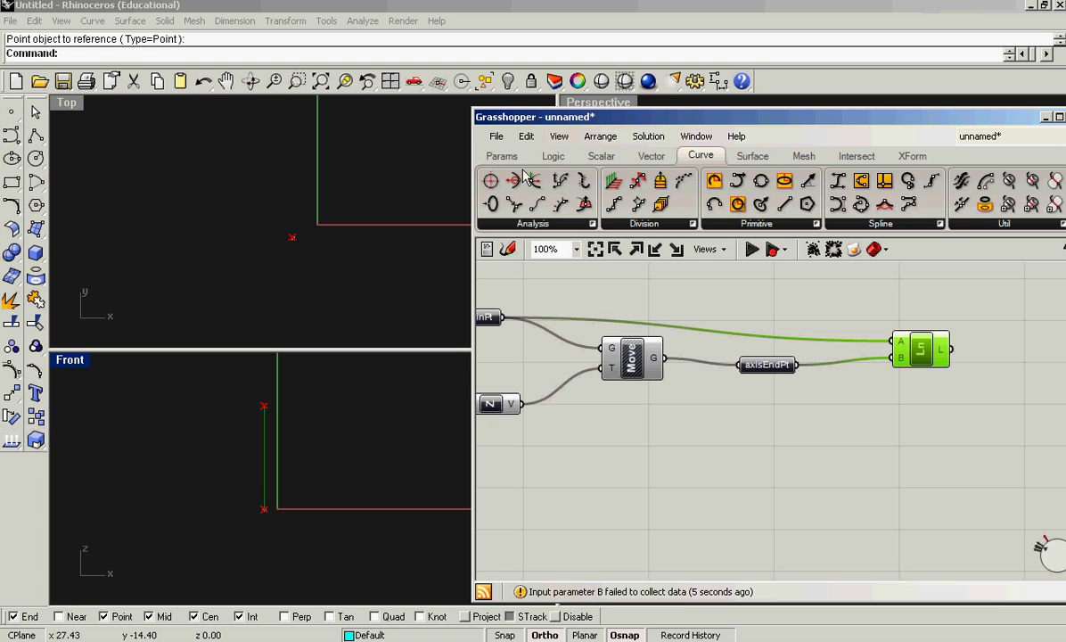
left_click(501, 156)
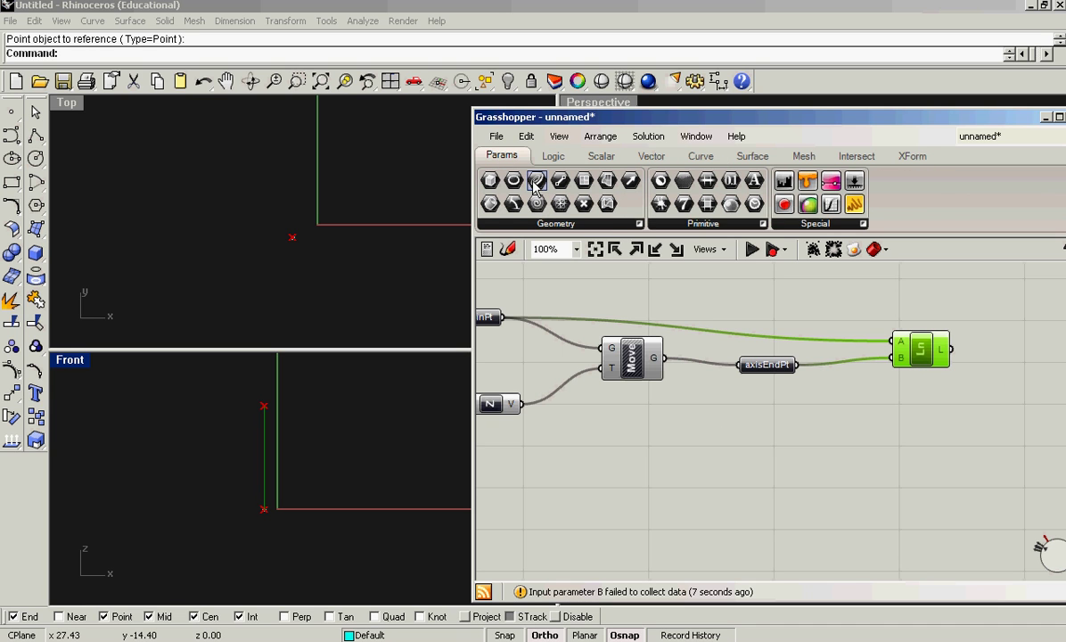
left_click(537, 185)
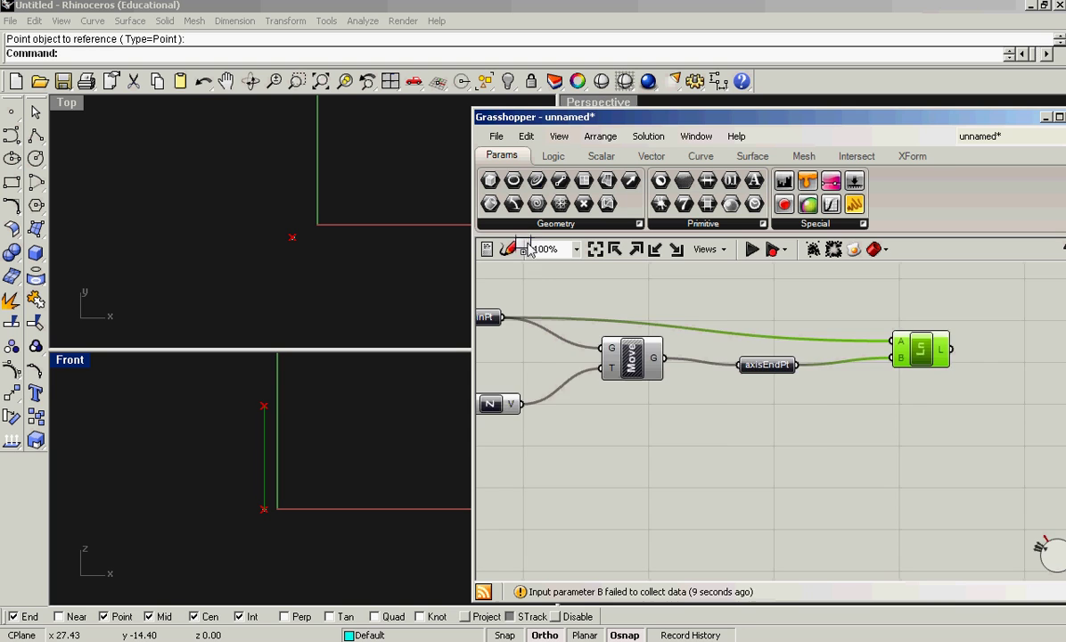
scroll(536, 279, "down", 1)
left_click_drag(950, 350, 952, 343)
right_click(955, 337)
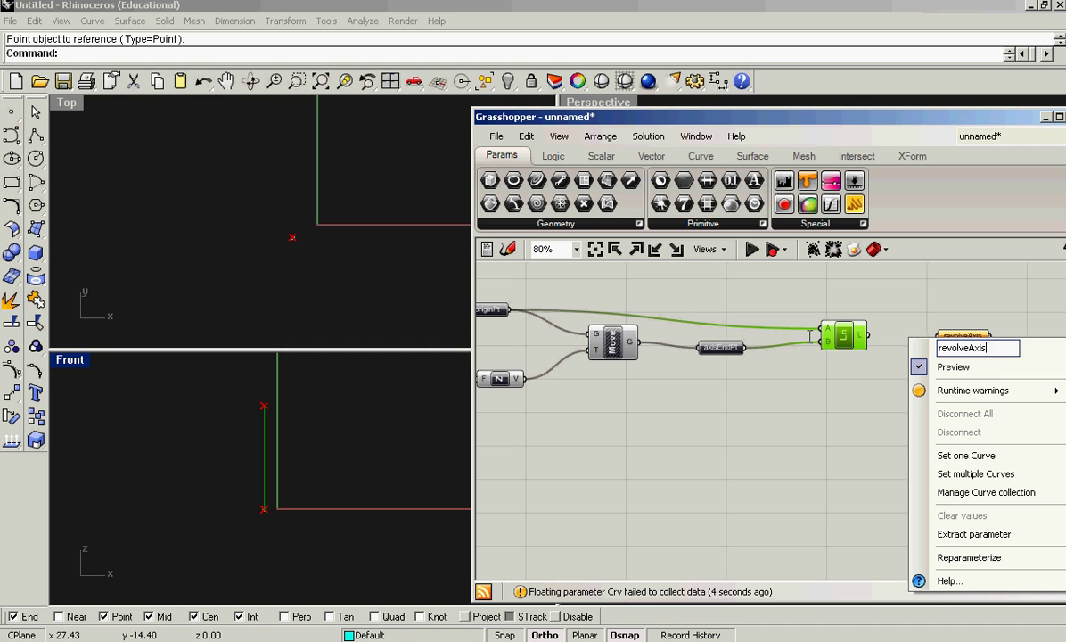
key("Return")
Turn off the Line component's preview and connect its L output to revolveAxis
scroll(895, 356, "up", 2)
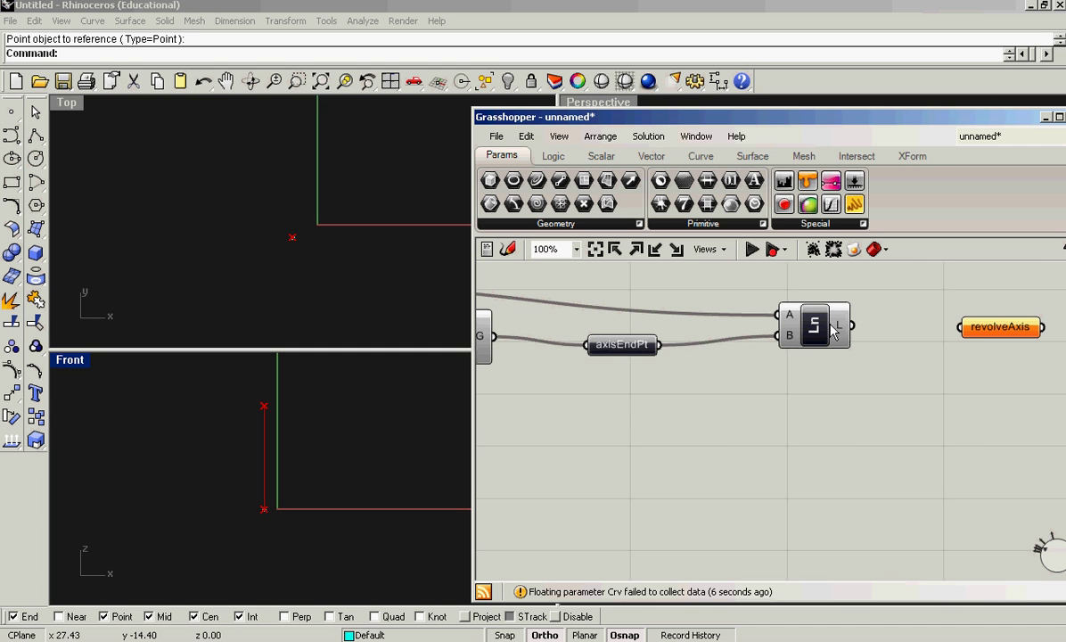
right_click(823, 334)
left_click(832, 358)
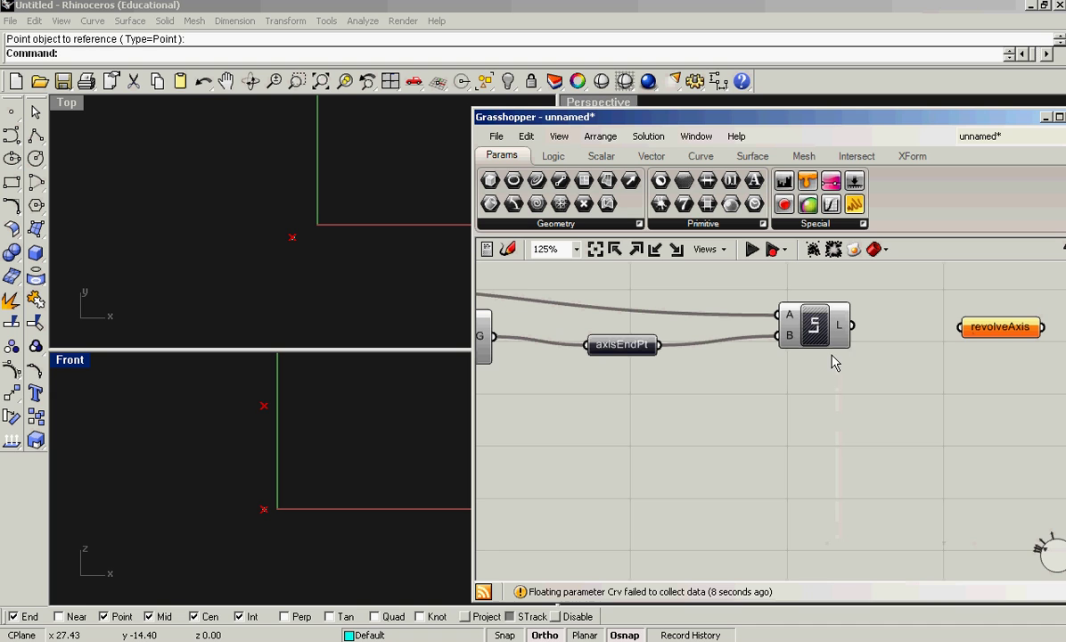
left_click_drag(860, 326, 960, 326)
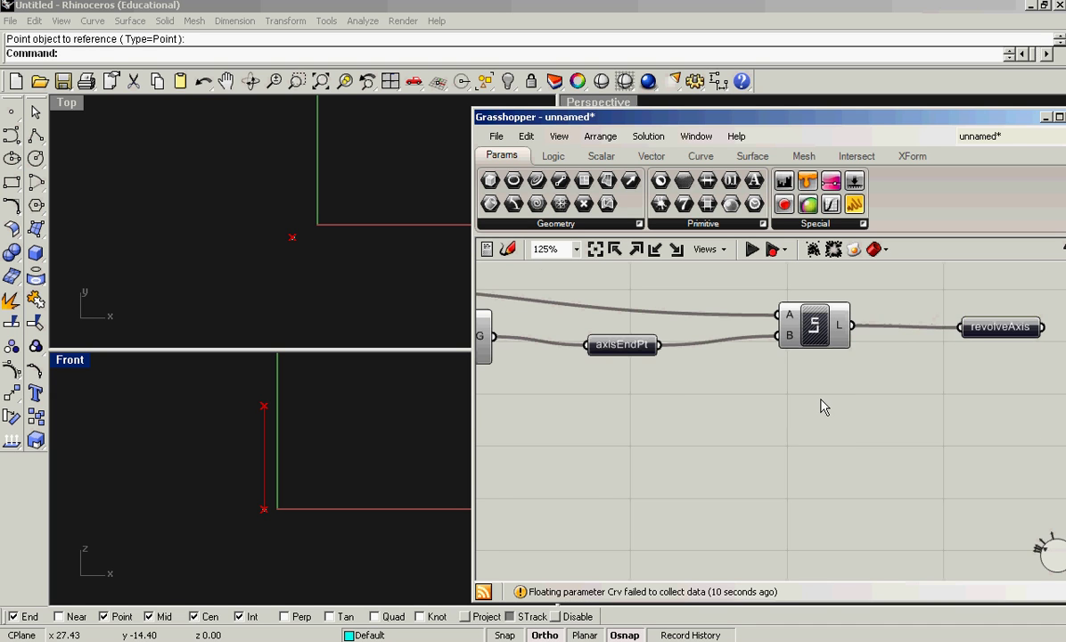
Shift the originPt parameter slightly higher on the canvas and select it to identify its point in the viewport
scroll(820, 413, "down", 5)
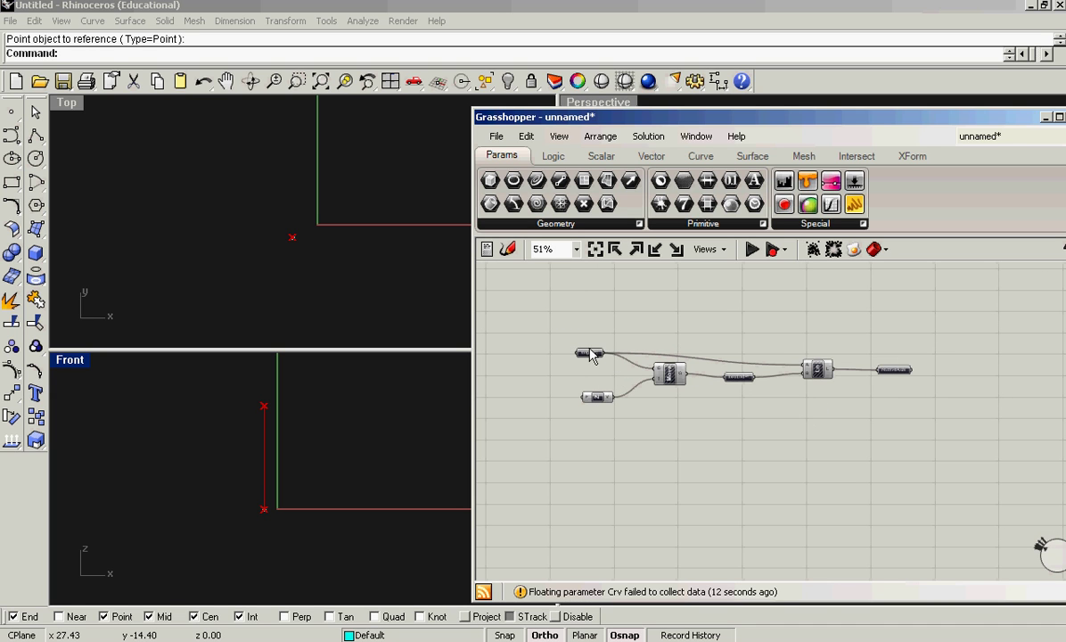
left_click_drag(590, 354, 590, 341)
left_click(684, 433)
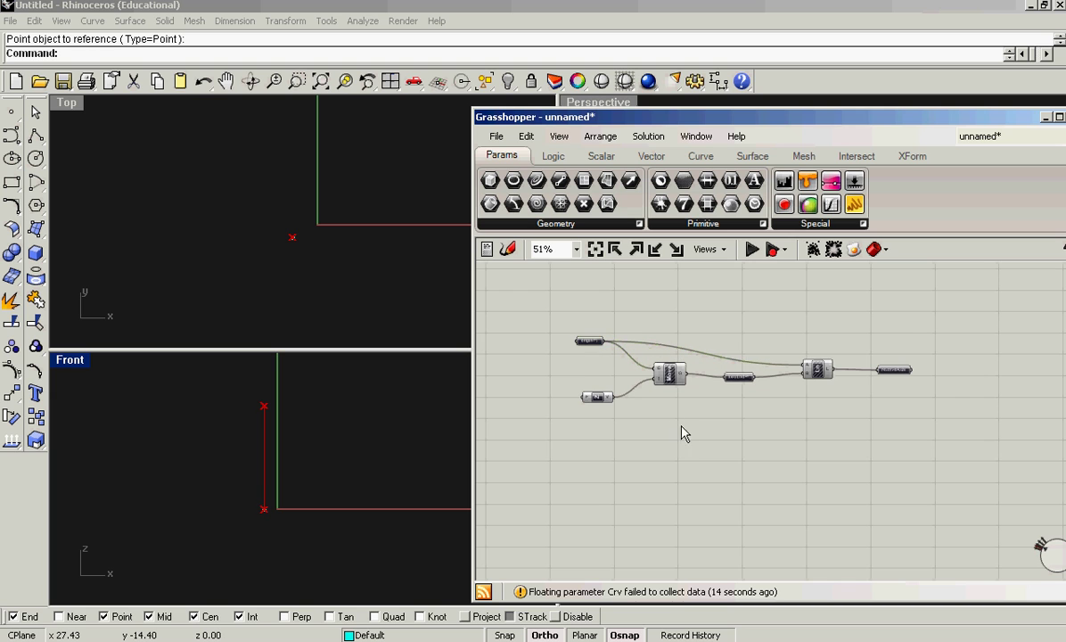
right_click_drag(683, 433, 700, 423)
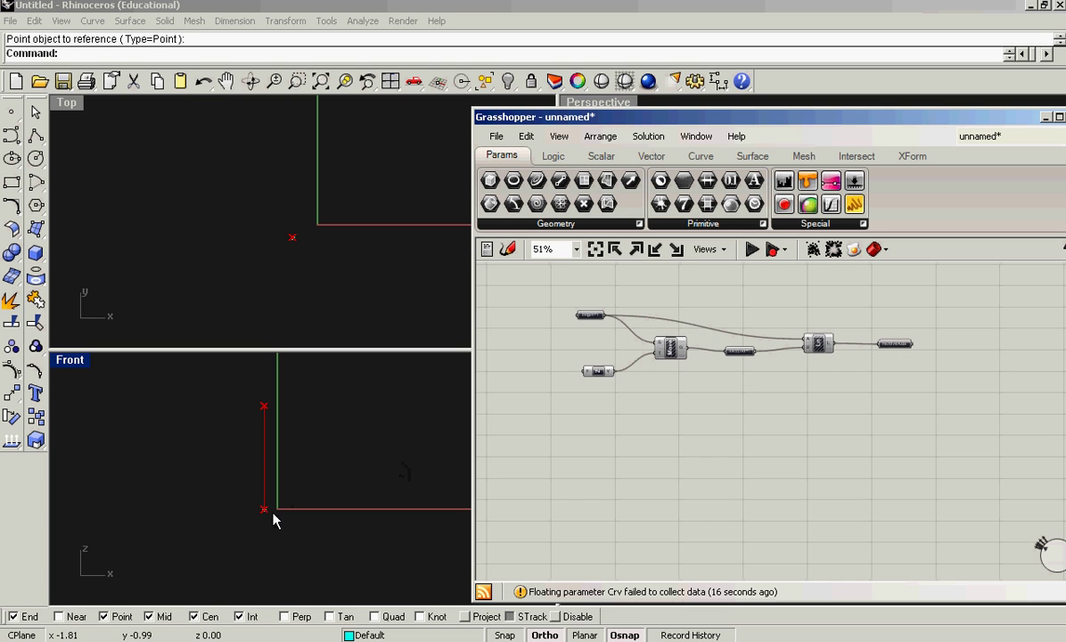
scroll(583, 332, "up", 3)
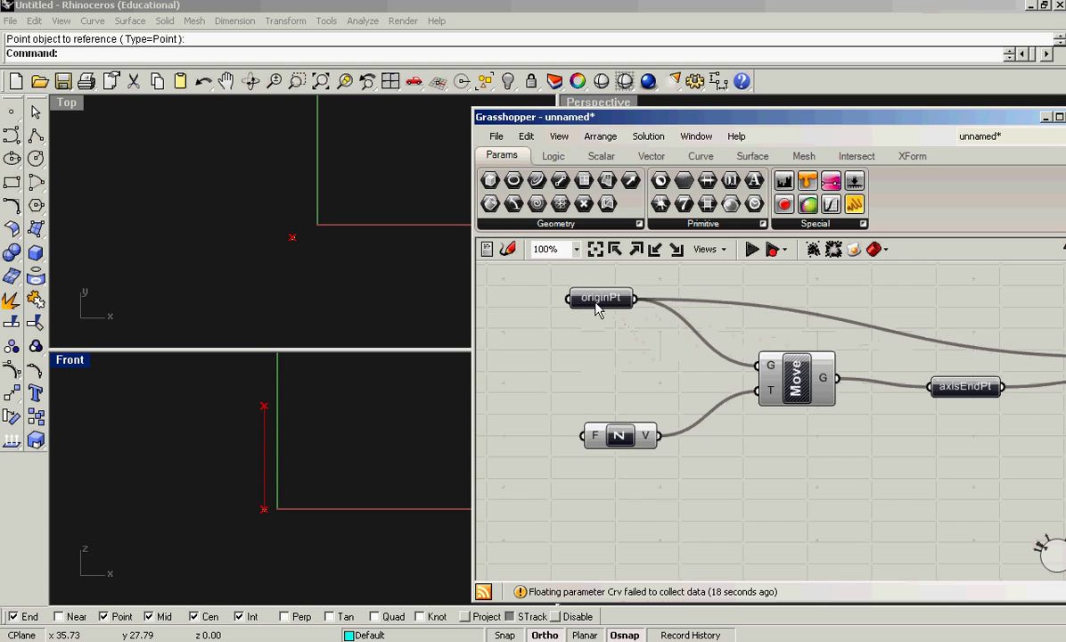
left_click(597, 303)
scroll(577, 348, "down", 2)
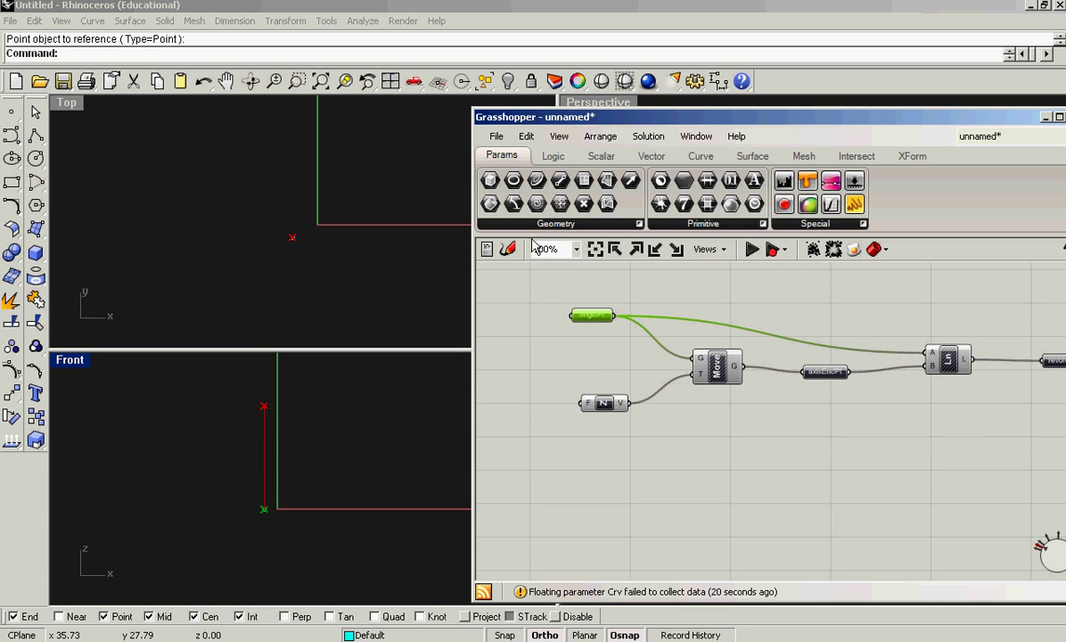
Add a second Move component below the first one and connect originPt to its G input
left_click(906, 159)
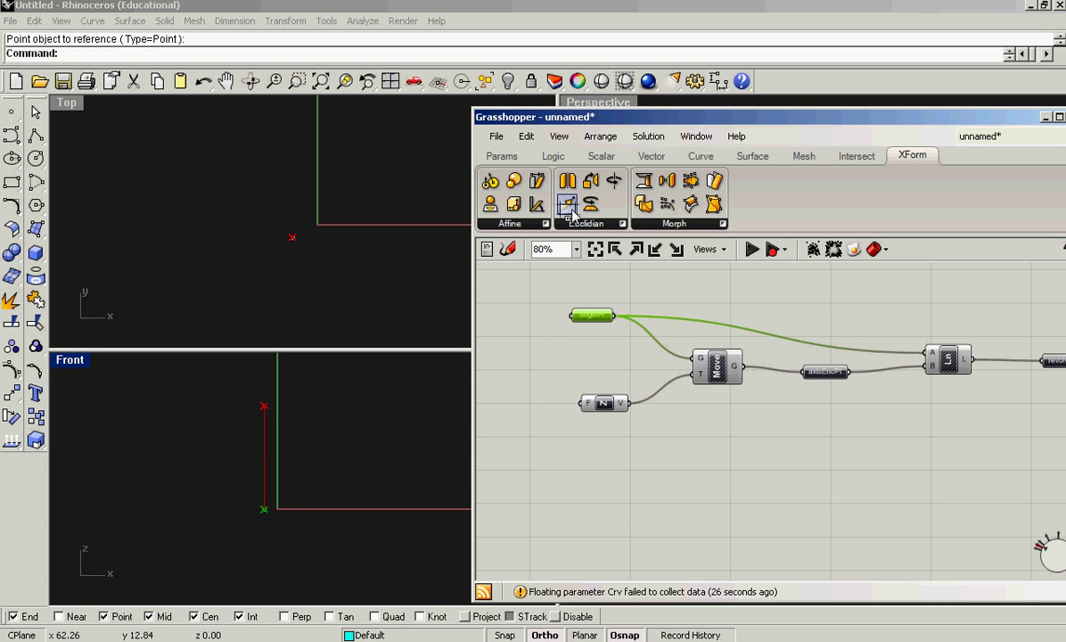
left_click_drag(571, 214, 713, 493)
scroll(714, 493, "up", 2)
scroll(716, 493, "down", 4)
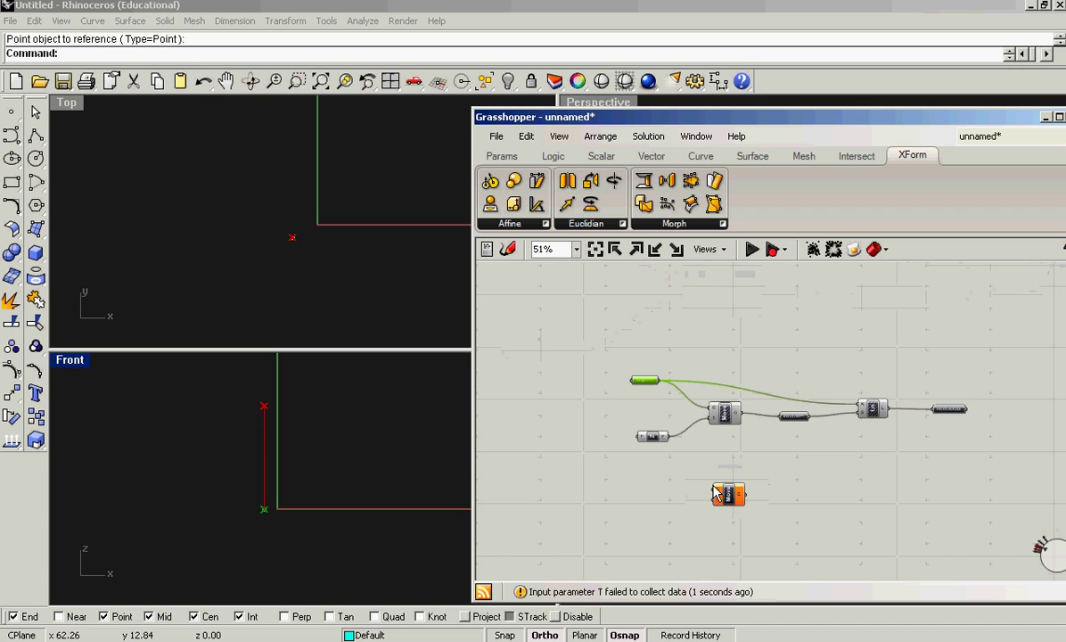
scroll(680, 404, "up", 3)
right_click_drag(665, 457, 677, 396)
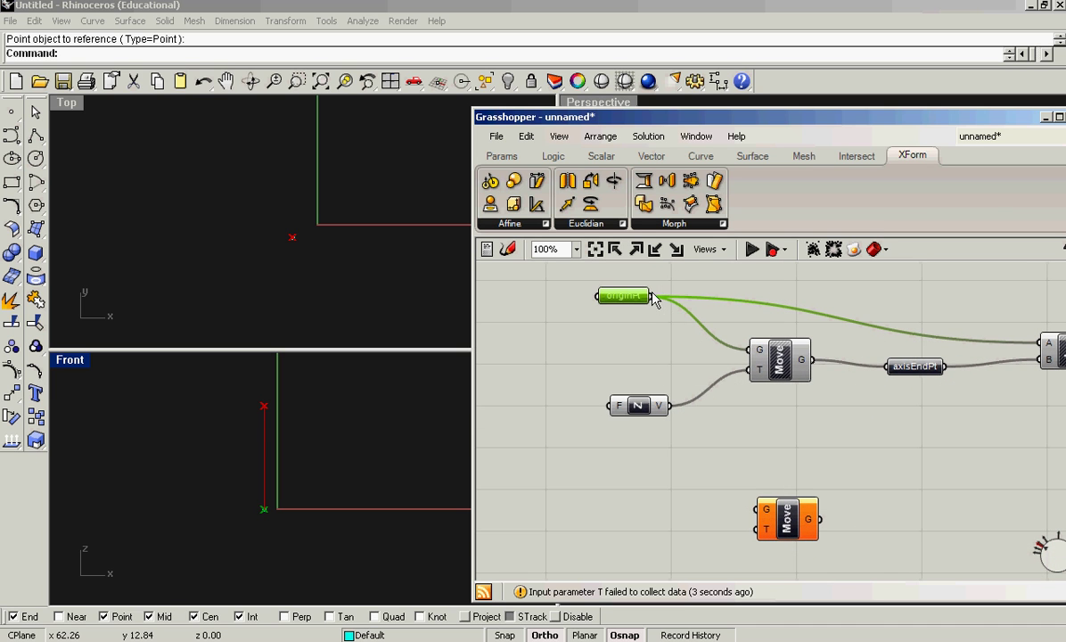
left_click_drag(653, 296, 848, 523)
Add a Unit X vector feeding the second Move component's T input and shift both components further right on the canvas
left_click(655, 159)
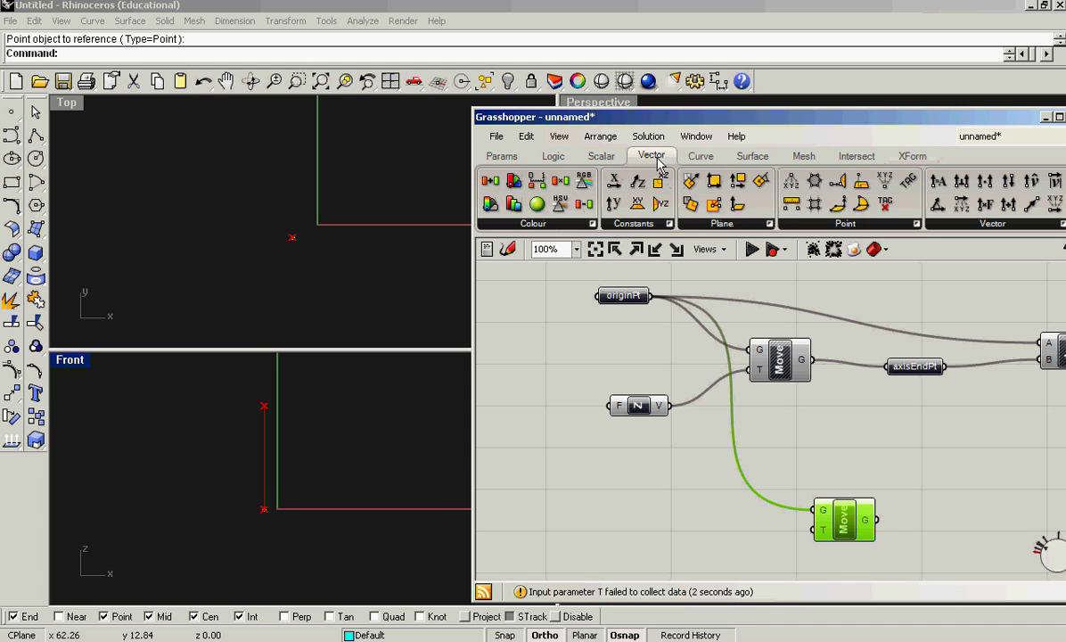
left_click_drag(615, 183, 813, 529)
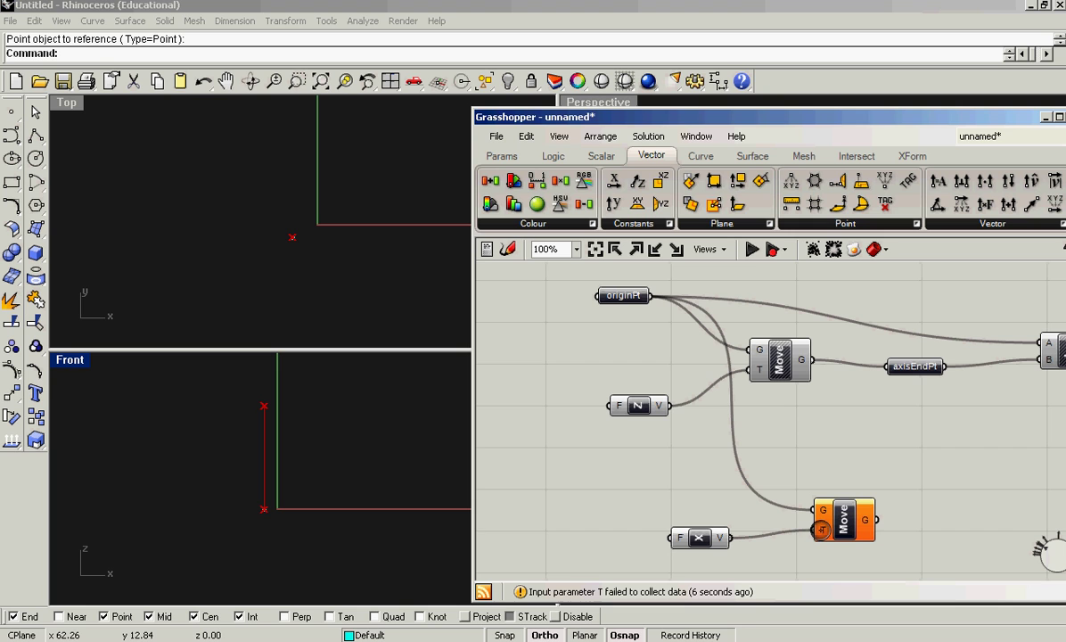
scroll(268, 515, "up", 10)
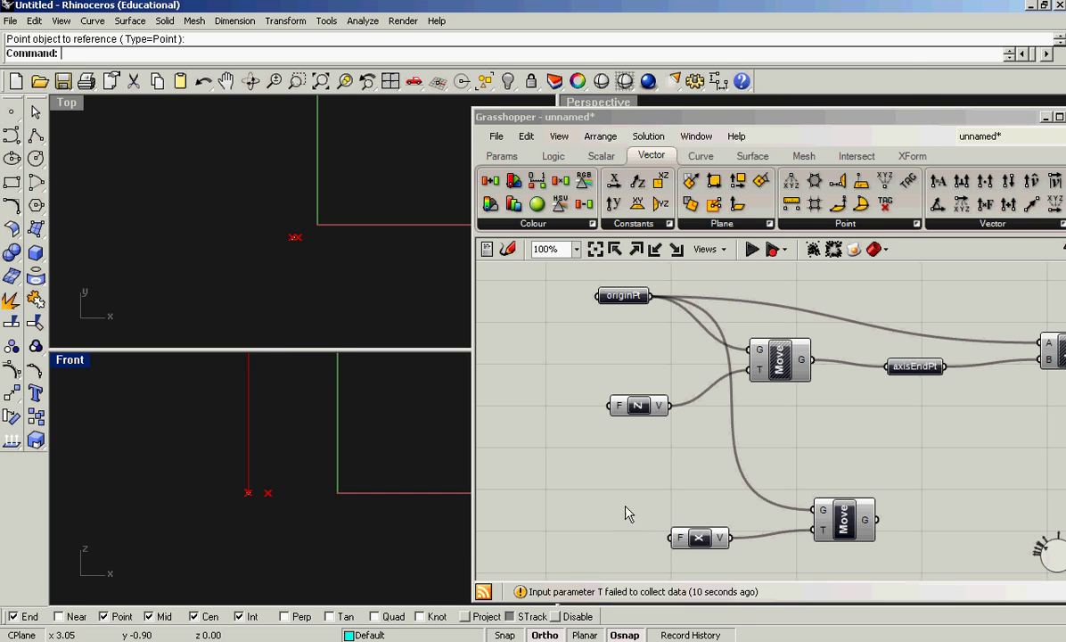
scroll(626, 499, "down", 4)
left_click_drag(736, 530, 788, 501)
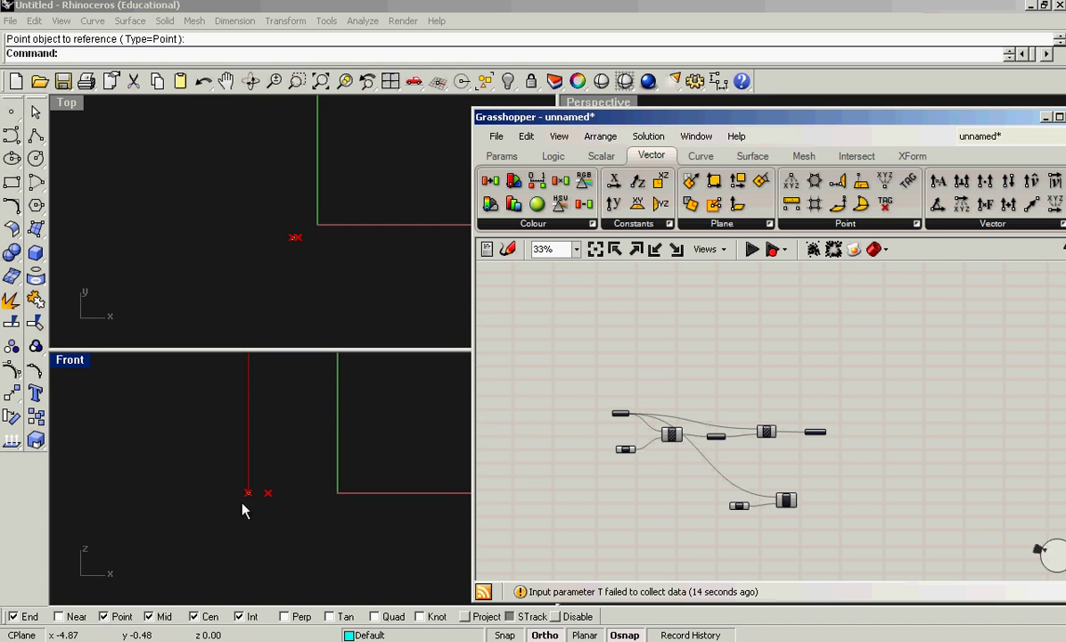
Add a Number parameter to the left of the Unit X component and name it baseRadius
left_click(503, 156)
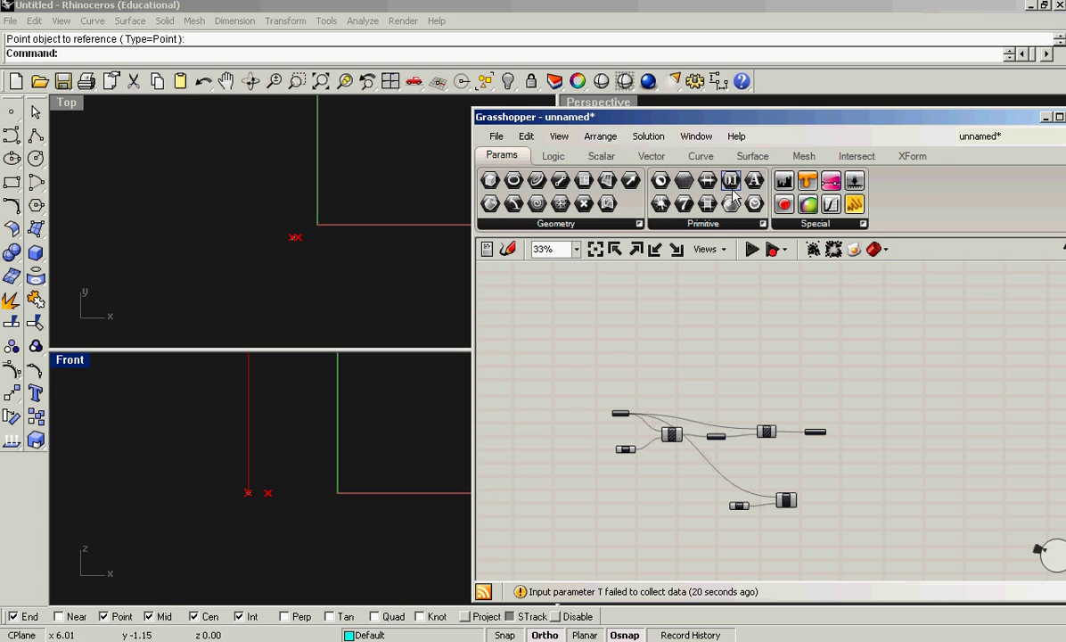
left_click_drag(732, 183, 656, 452)
scroll(675, 529, "up", 5)
right_click(657, 452)
key("ctrl+a")
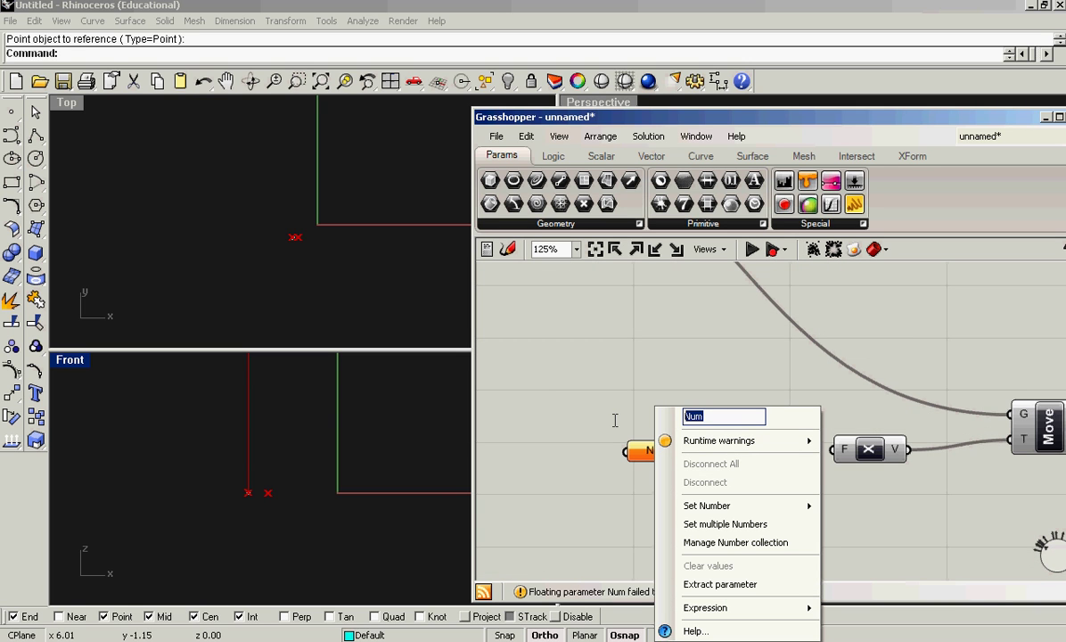
type("baseRadius")
key("Return")
Connect baseRadius to the Unit X component's F input
scroll(691, 490, "up", 3)
scroll(740, 472, "down", 2)
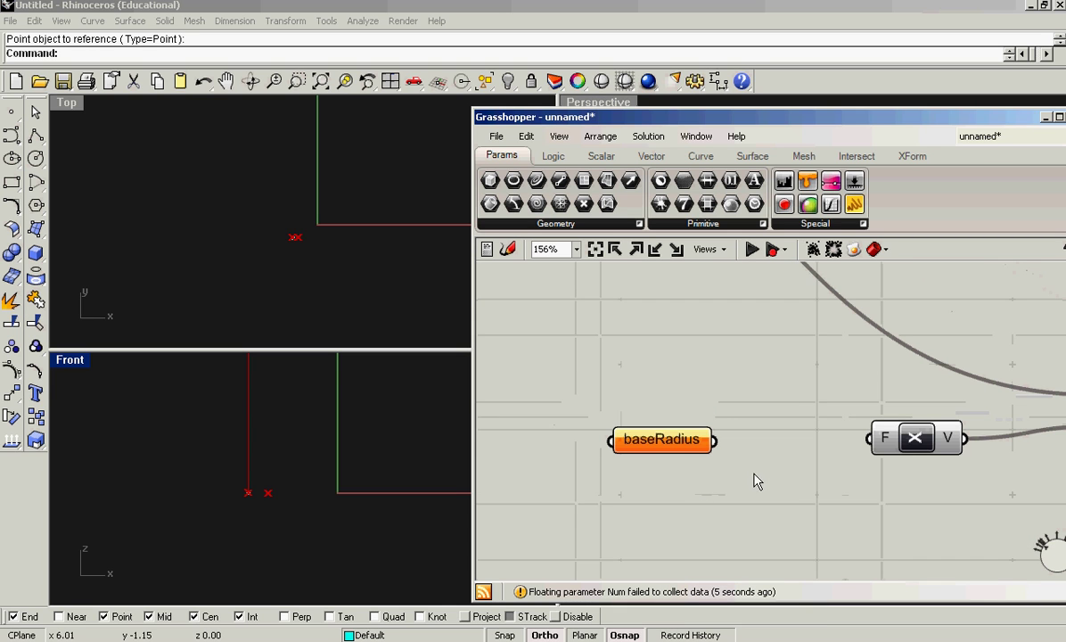
left_click_drag(714, 441, 870, 437)
scroll(801, 464, "down", 2)
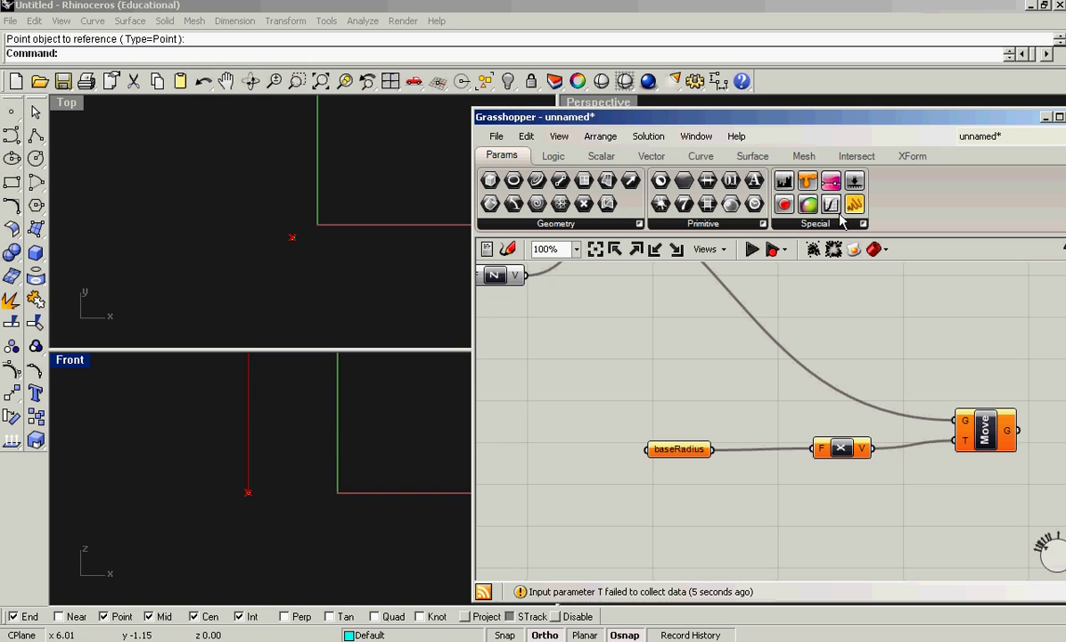
Add a number slider to the left of baseRadius and set its upper limit to 25
scroll(694, 428, "down", 3)
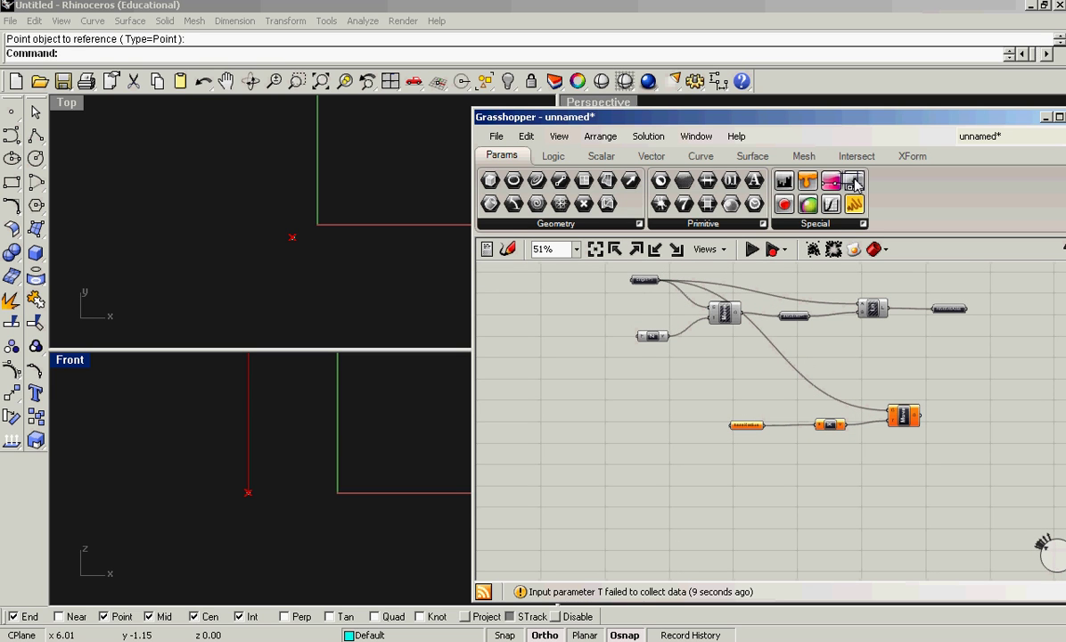
left_click_drag(854, 182, 639, 432)
scroll(639, 432, "up", 2)
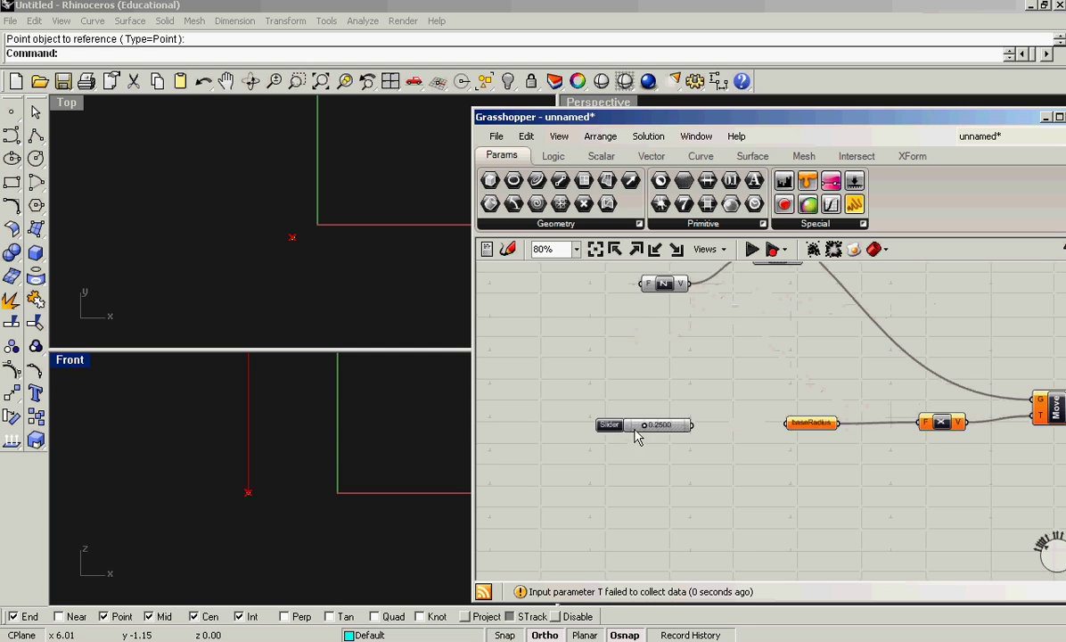
double_click(609, 425)
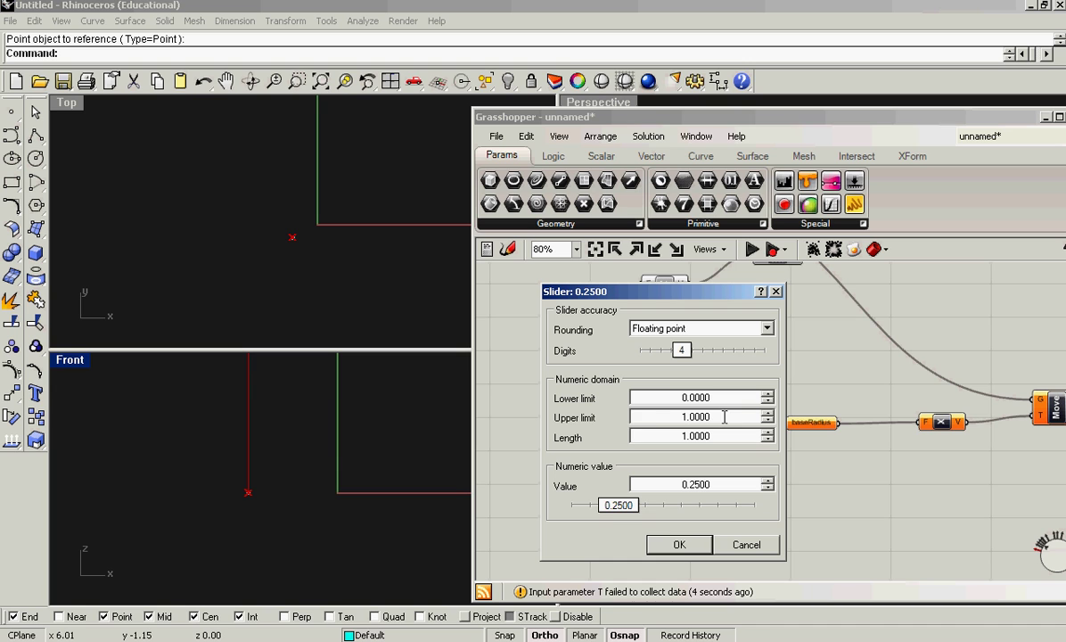
double_click(670, 420)
type("25")
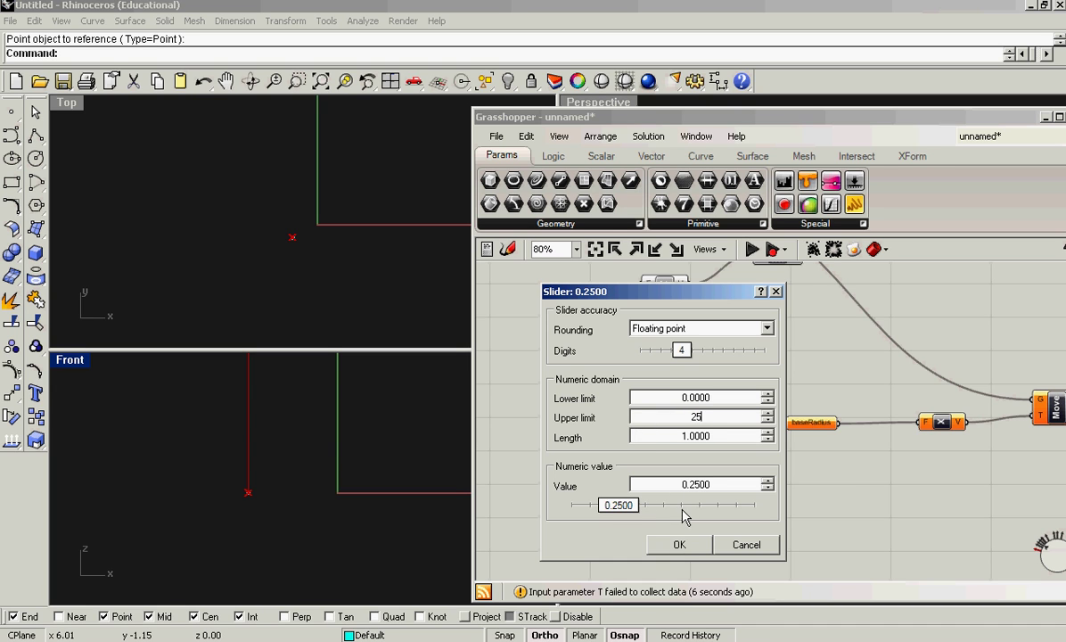
left_click(679, 545)
Connect the slider's output to the baseRadius parameter
scroll(686, 486, "up", 2)
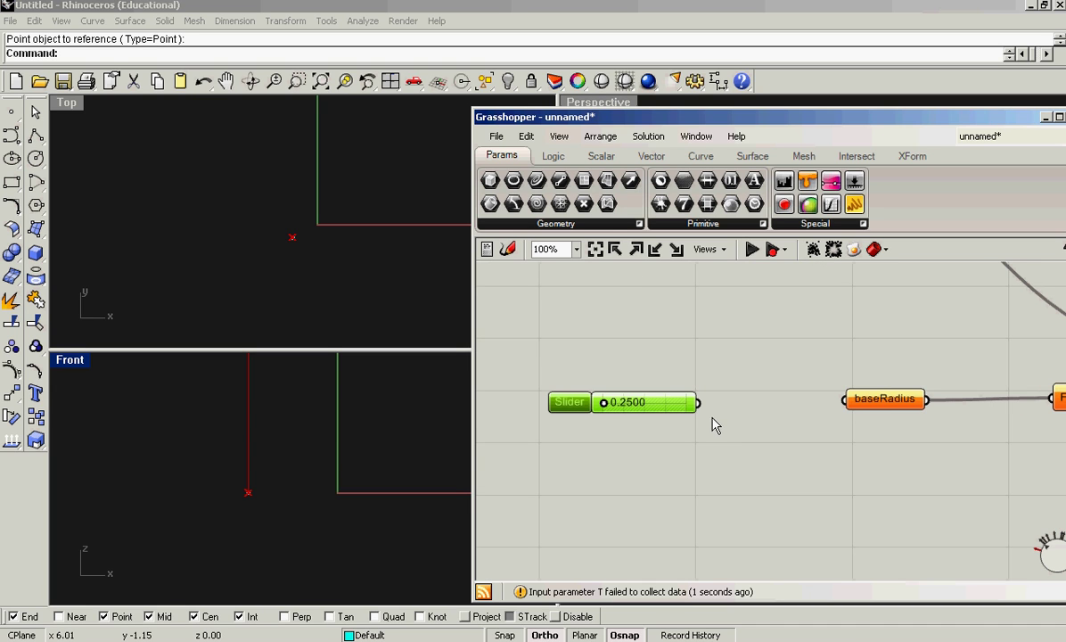
left_click_drag(699, 403, 844, 399)
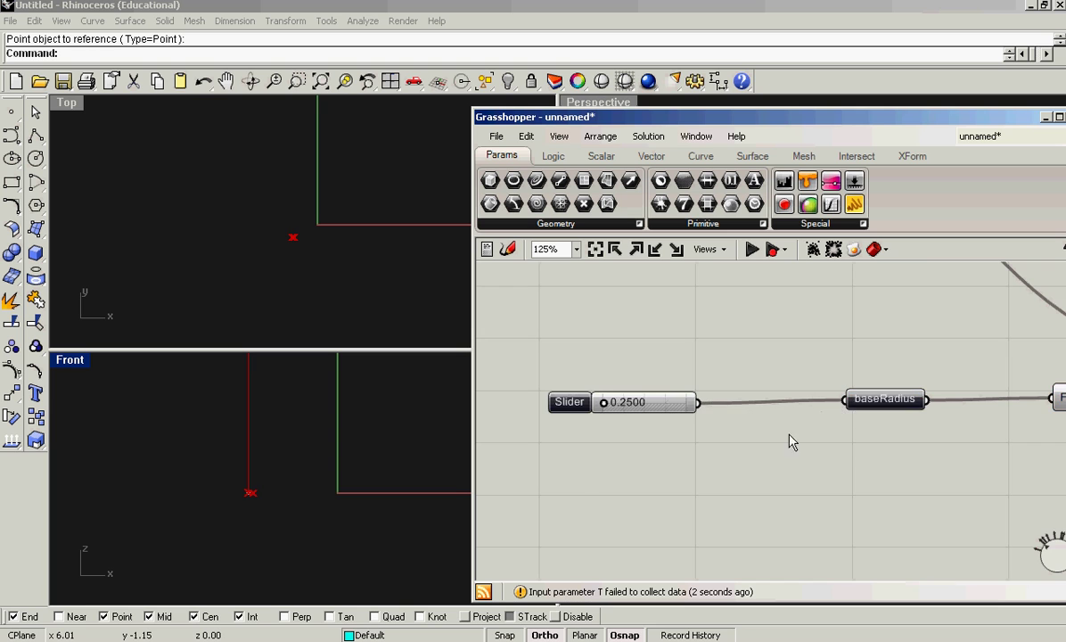
scroll(760, 446, "down", 1)
right_click_drag(797, 452, 673, 435)
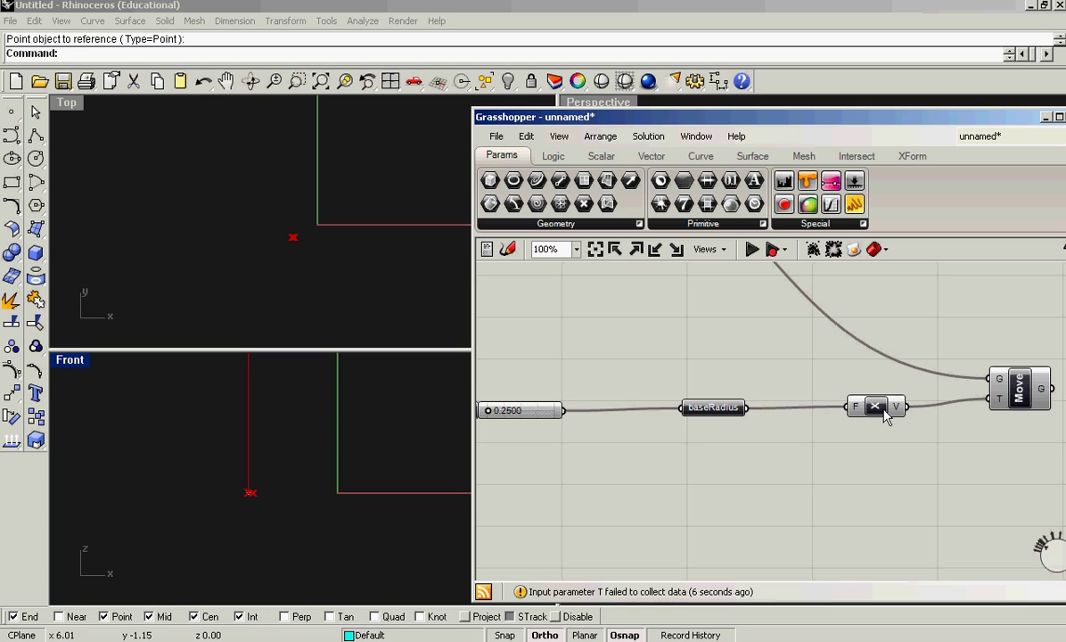
Select the second Move component and set the baseRadius slider to about 6.9 to push its point along X
scroll(851, 437, "down", 2)
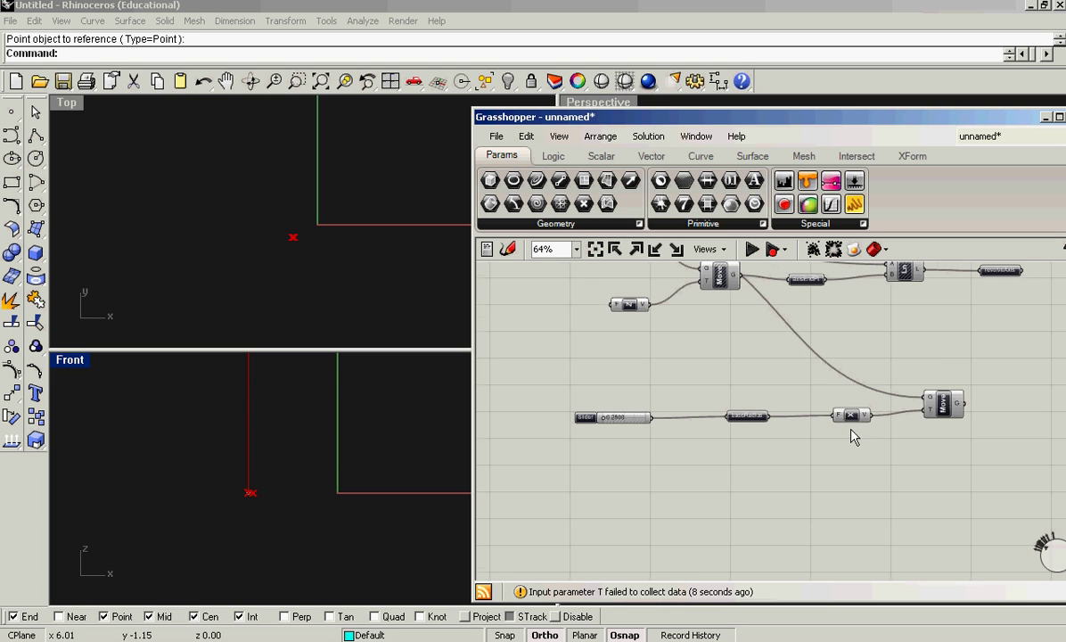
left_click(950, 412)
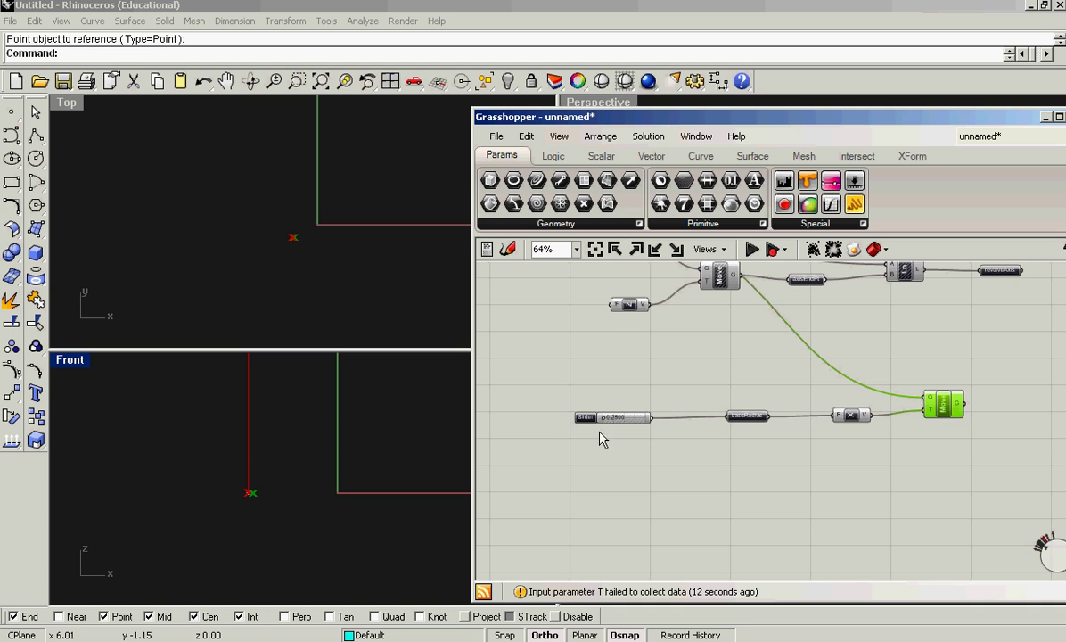
scroll(601, 436, "up", 4)
left_click_drag(613, 401, 640, 401)
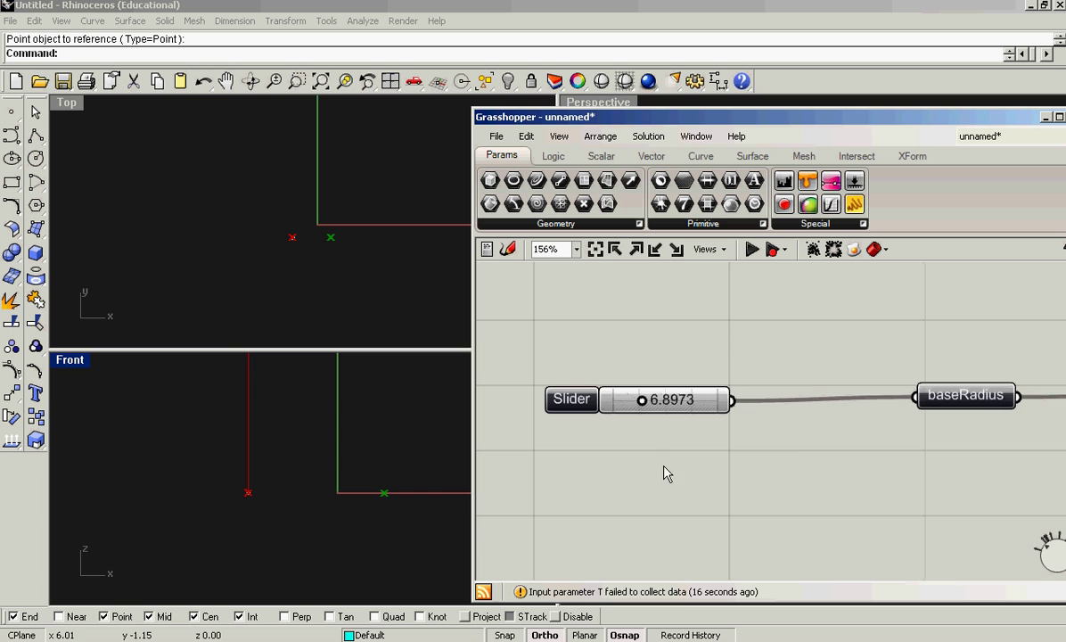
scroll(647, 470, "down", 7)
right_click_drag(765, 528, 707, 494)
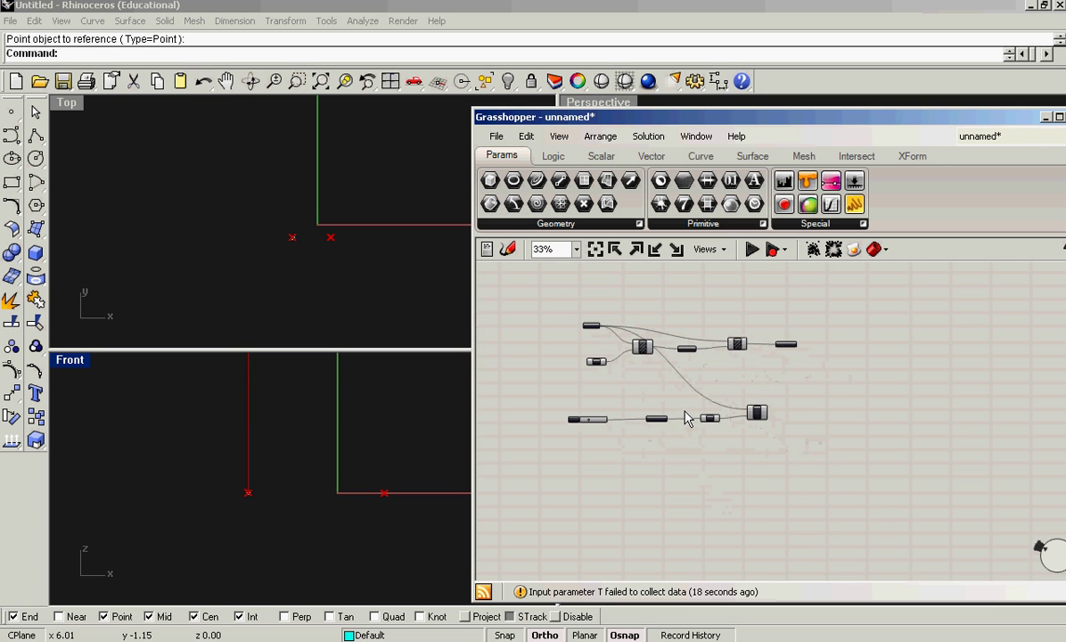
scroll(683, 412, "down", 1)
scroll(692, 397, "up", 2)
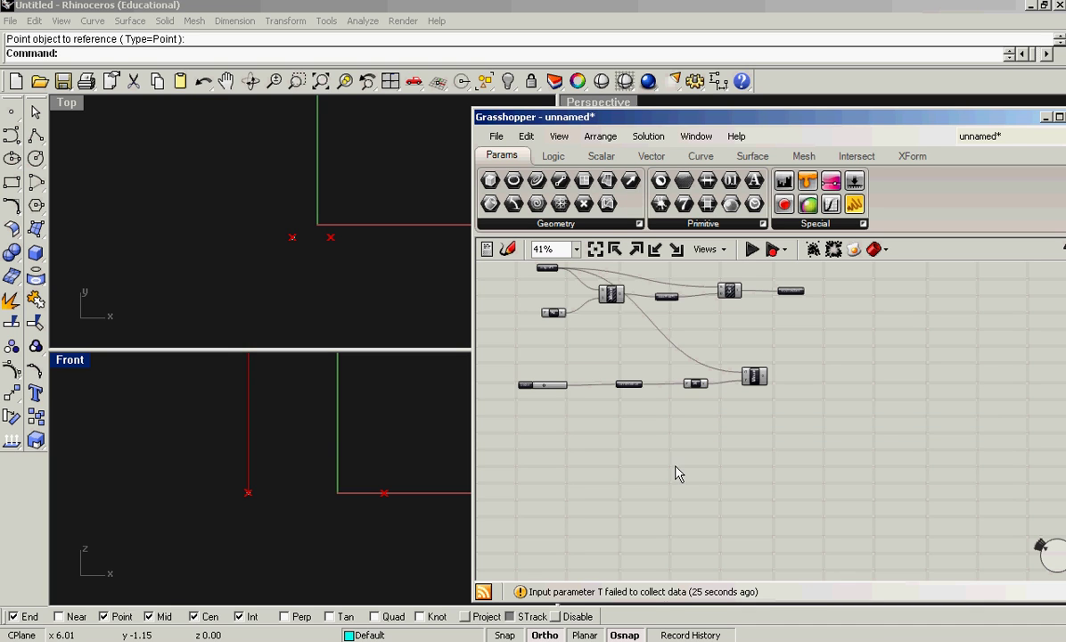
Examine the vertical revolve axis and the offset base point in Rhino's Front viewport
scroll(673, 468, "down", 2)
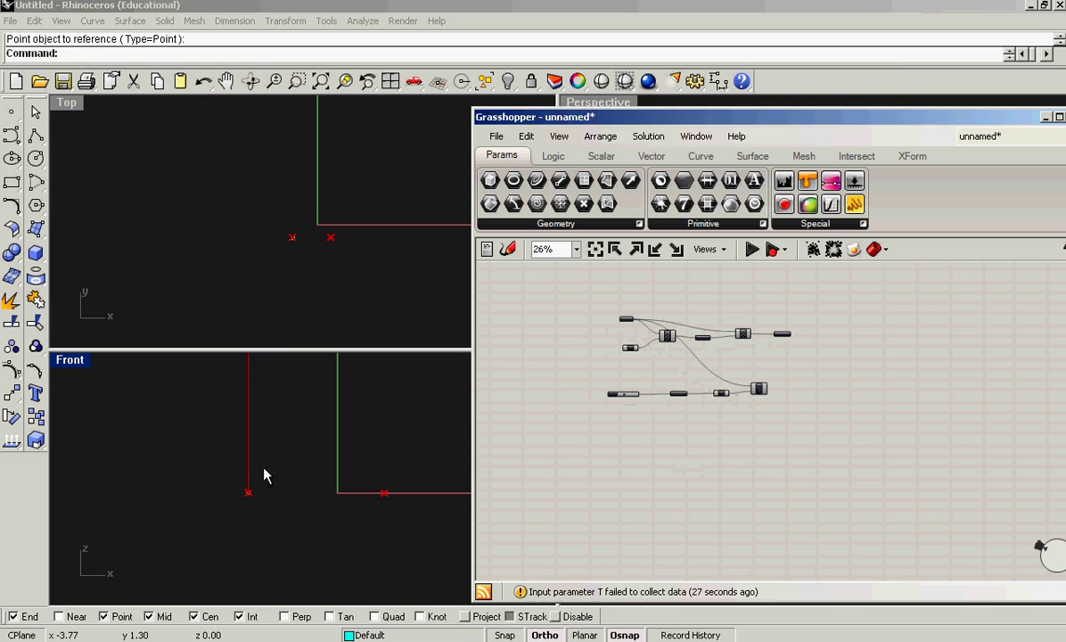
scroll(297, 462, "down", 3)
scroll(297, 455, "down", 4)
right_click_drag(314, 440, 278, 494)
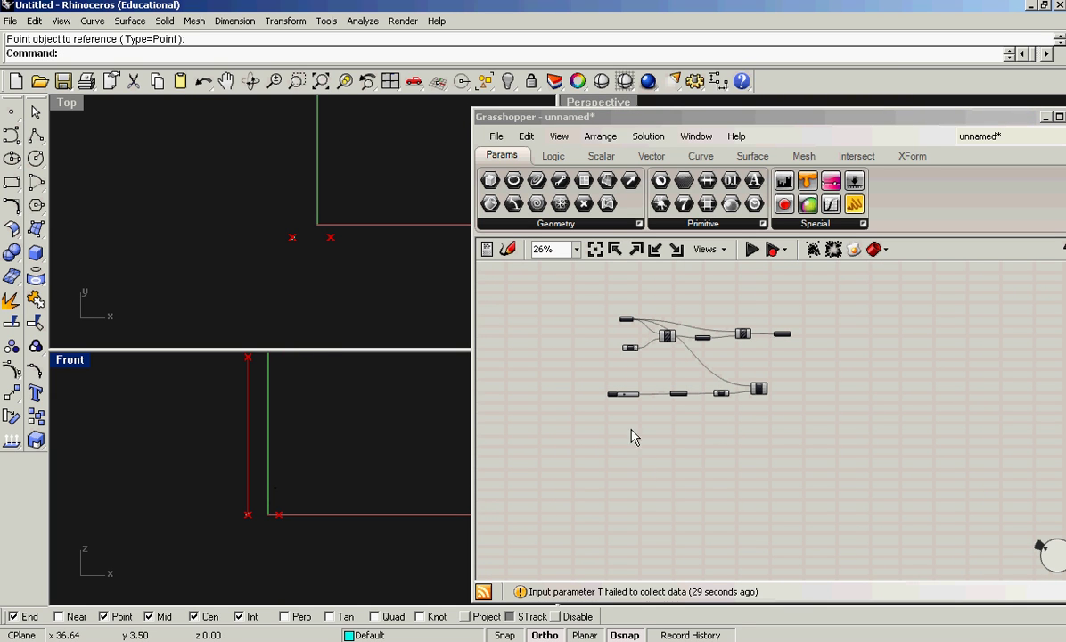
scroll(694, 414, "up", 5)
scroll(694, 414, "down", 3)
right_click_drag(388, 501, 389, 463)
scroll(724, 422, "up", 2)
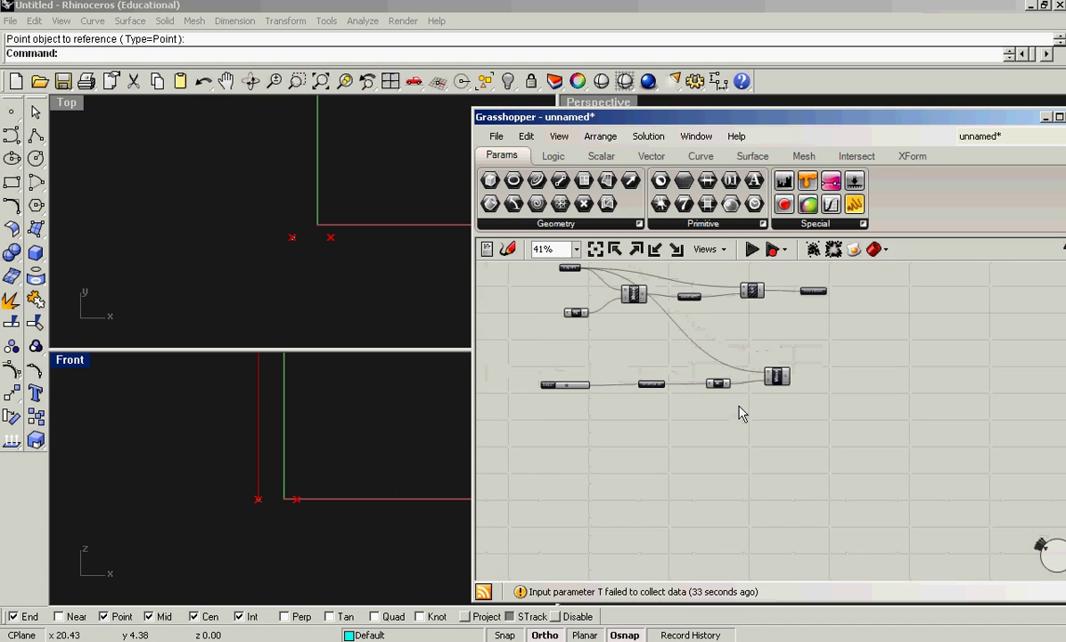
Add a third Move component in the empty canvas area below the baseRadius component row
left_click(913, 157)
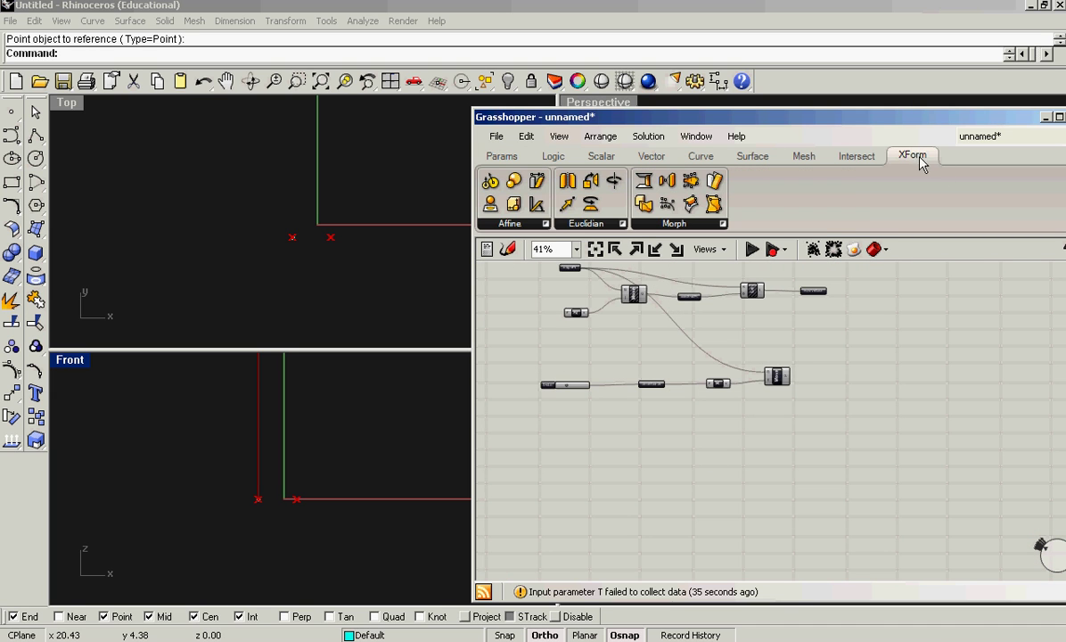
left_click(568, 204)
left_click_drag(797, 515, 795, 514)
scroll(759, 495, "up", 3)
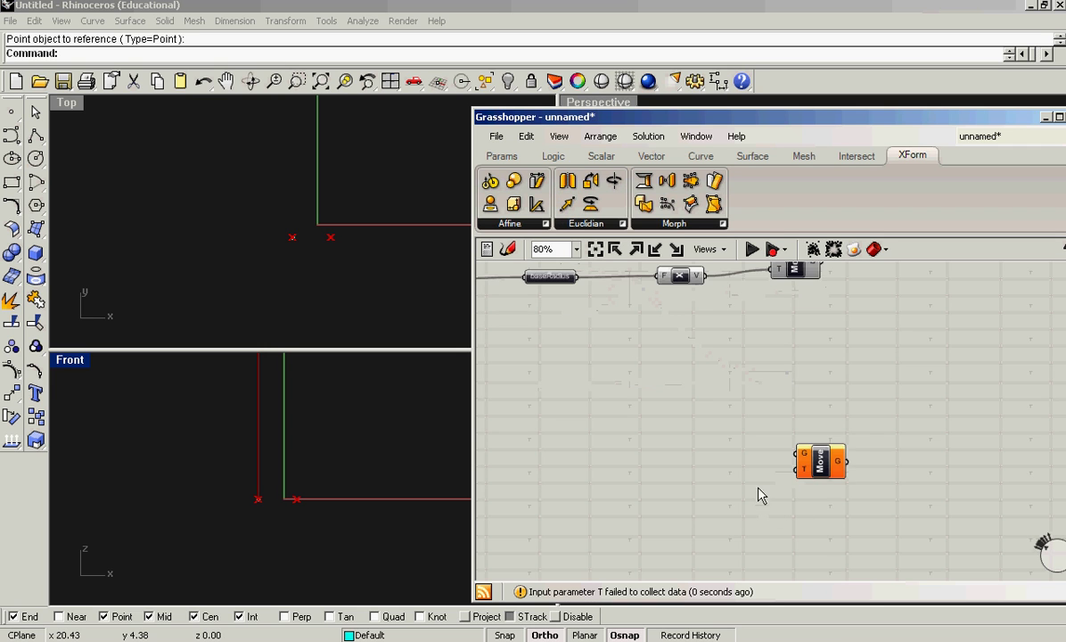
Add a Point parameter to the left of the new Move component and name it inPt
left_click(501, 159)
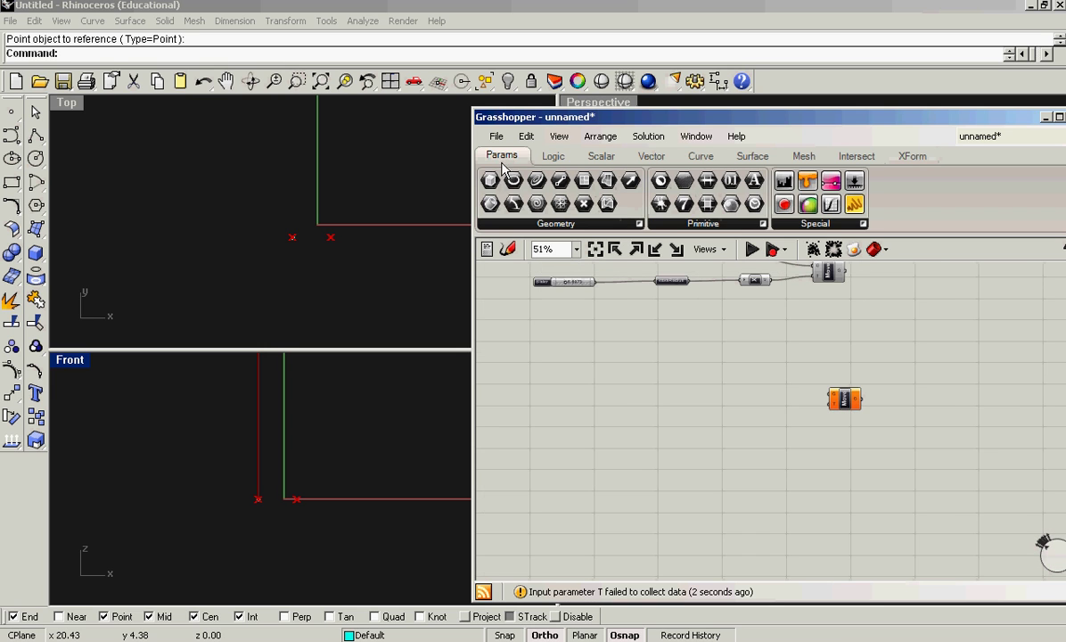
left_click_drag(573, 200, 780, 378)
scroll(725, 359, "up", 3)
right_click(778, 379)
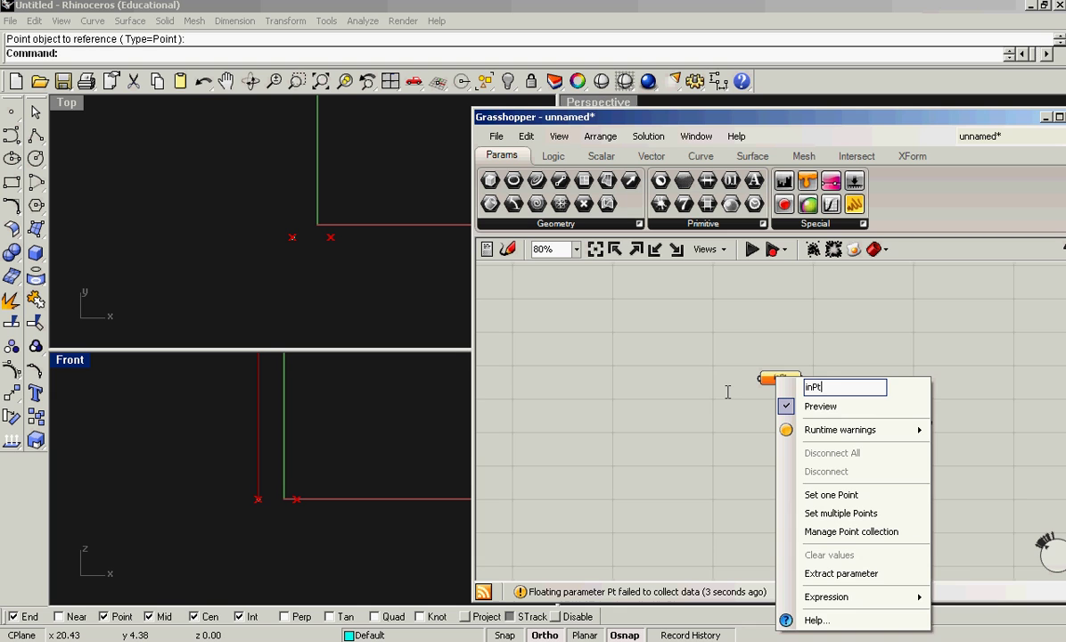
type("inPt")
key("Return")
scroll(806, 423, "up", 4)
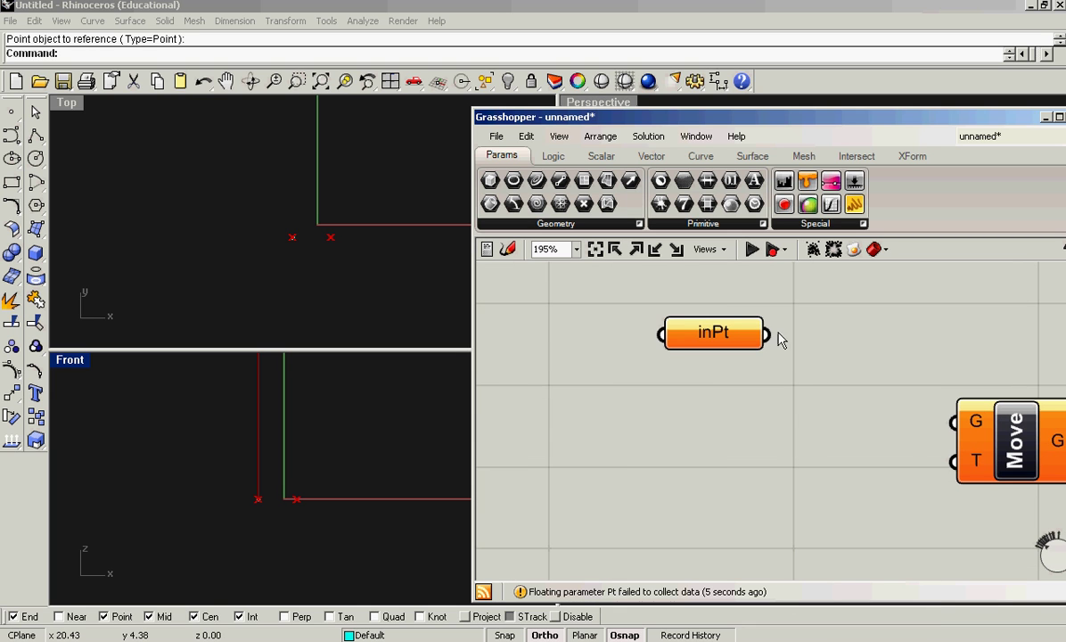
Connect inPt to the new Move component's G input and add a Unit X component feeding its T input
left_click_drag(766, 334, 953, 421)
scroll(811, 414, "down", 3)
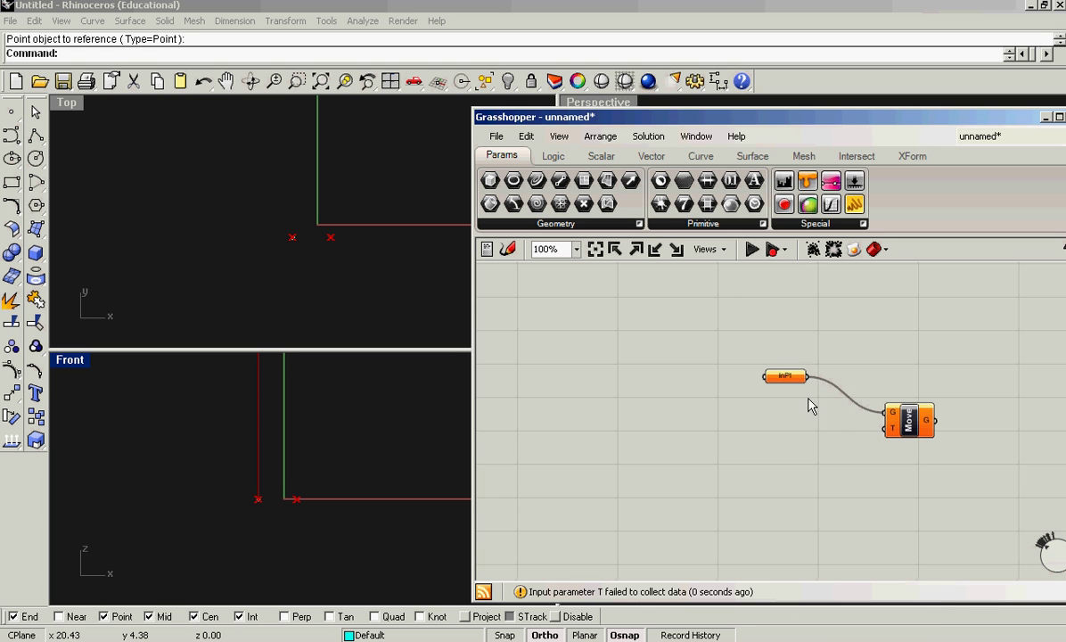
left_click(654, 158)
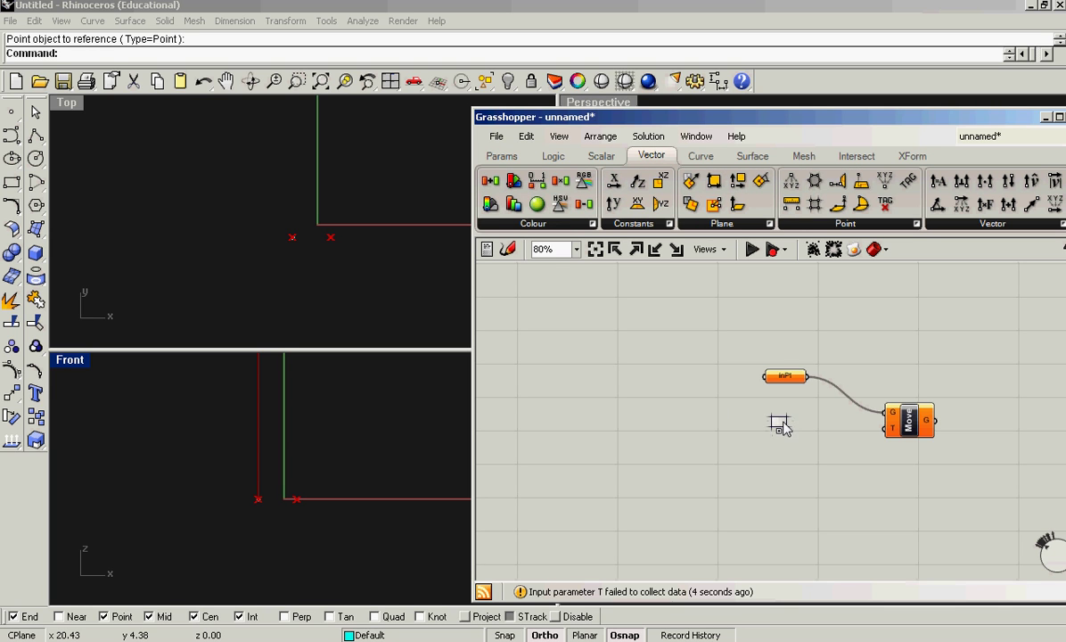
left_click_drag(781, 428, 886, 429)
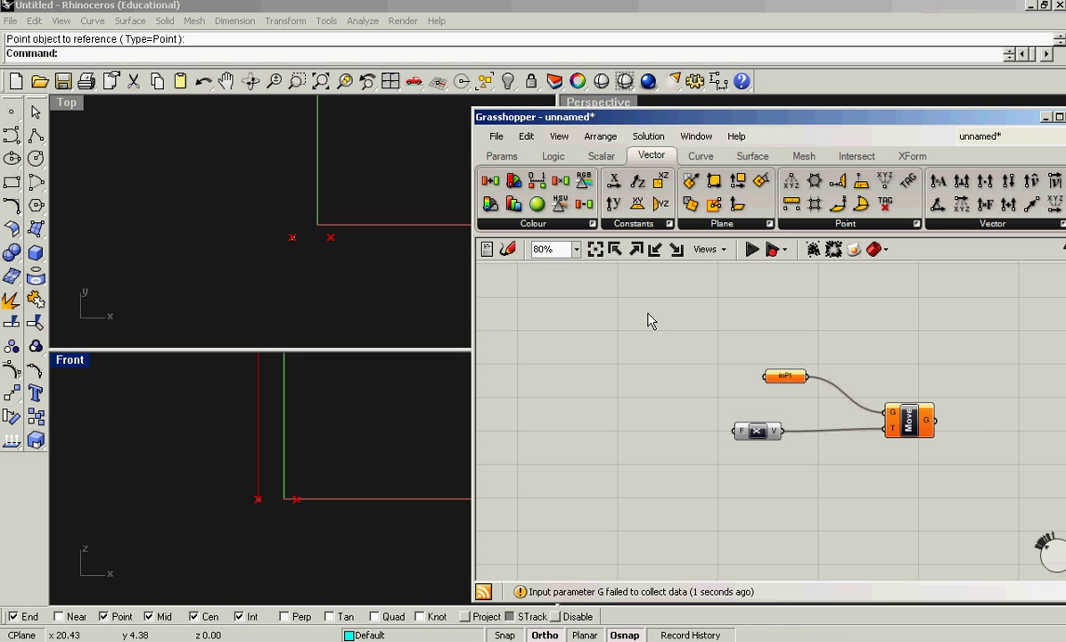
Add a Number parameter connected to the new Unit X component's F input and name it xTranslation
right_click_drag(649, 321, 687, 318)
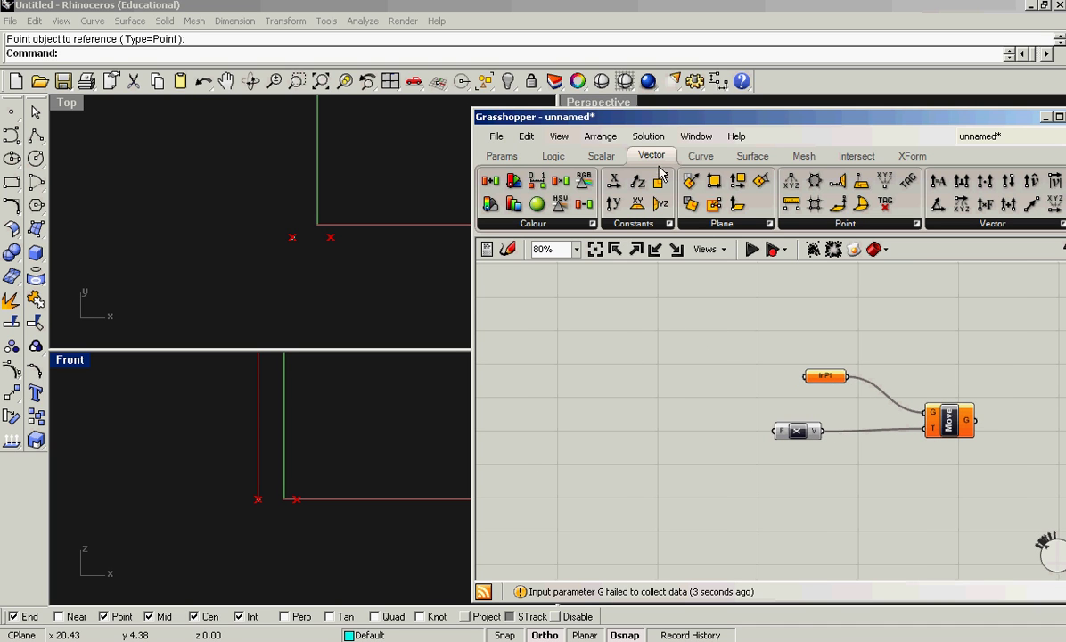
left_click(486, 154)
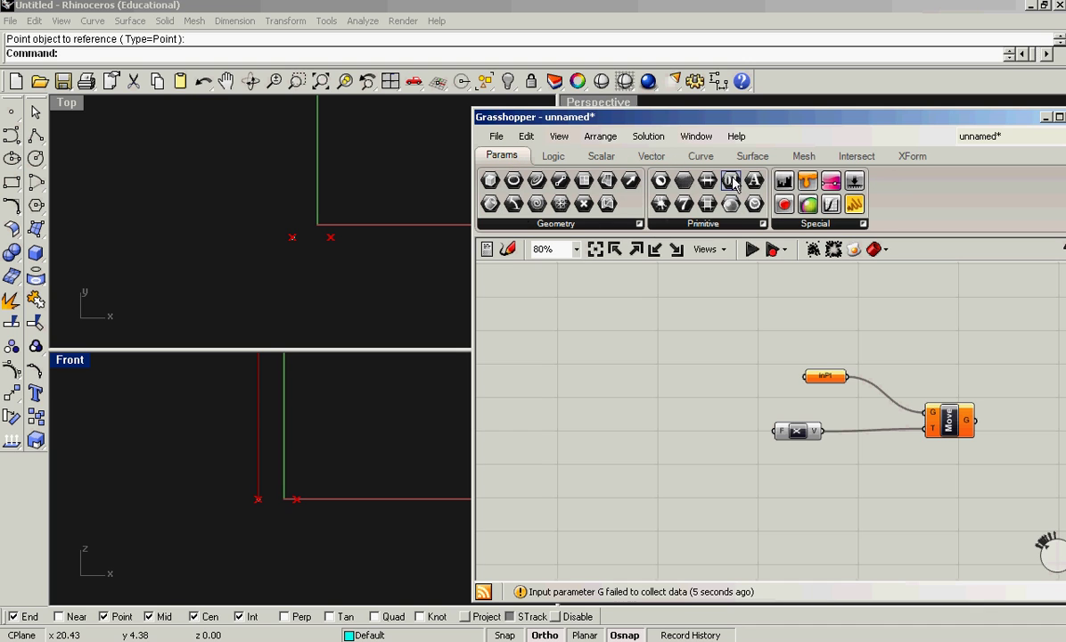
left_click_drag(733, 182, 776, 431)
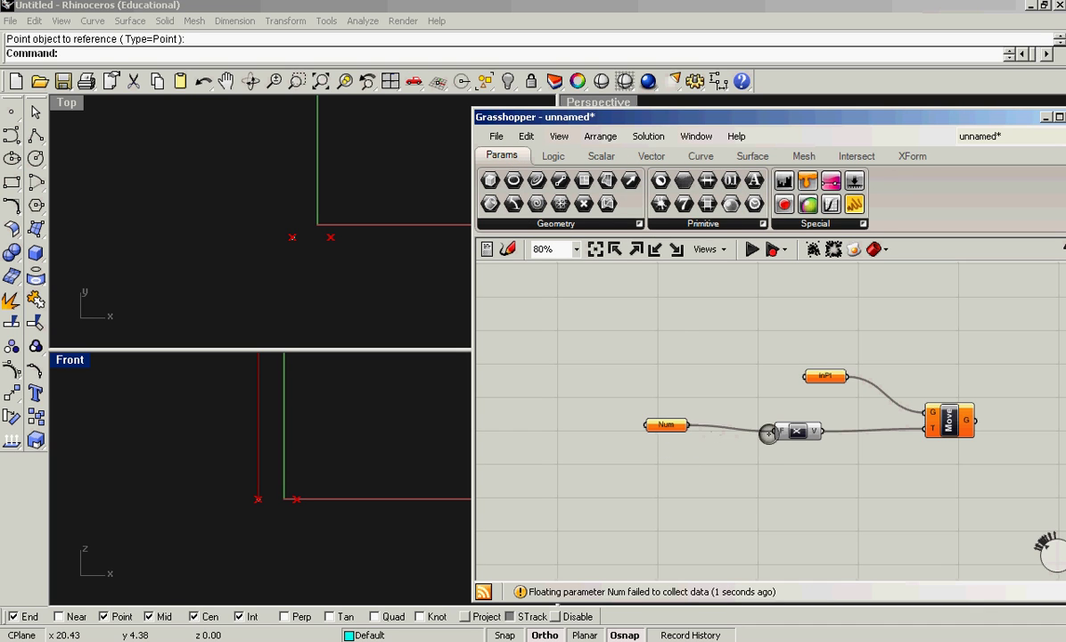
right_click(666, 427)
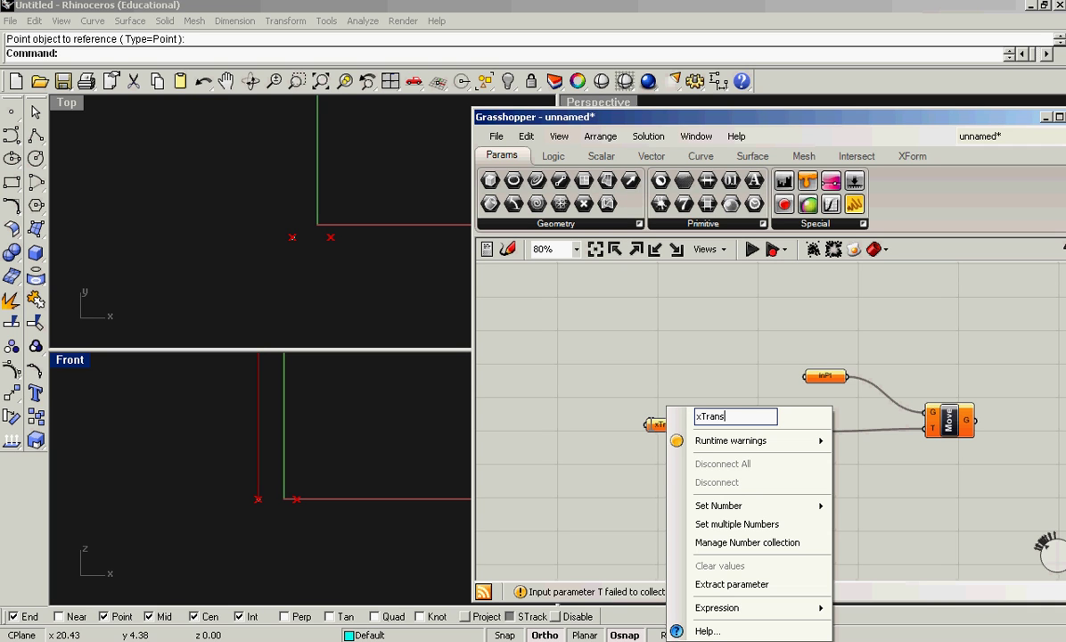
key("Return")
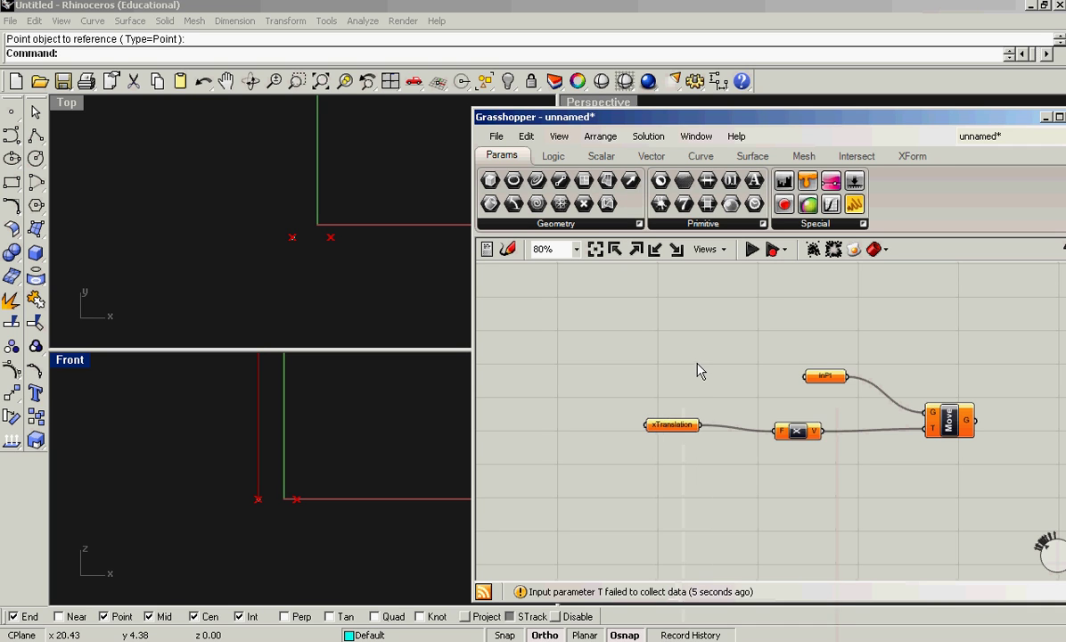
Duplicate the baseRadius slider, place the copy left of xTranslation and connect it to that parameter
scroll(704, 371, "down", 3)
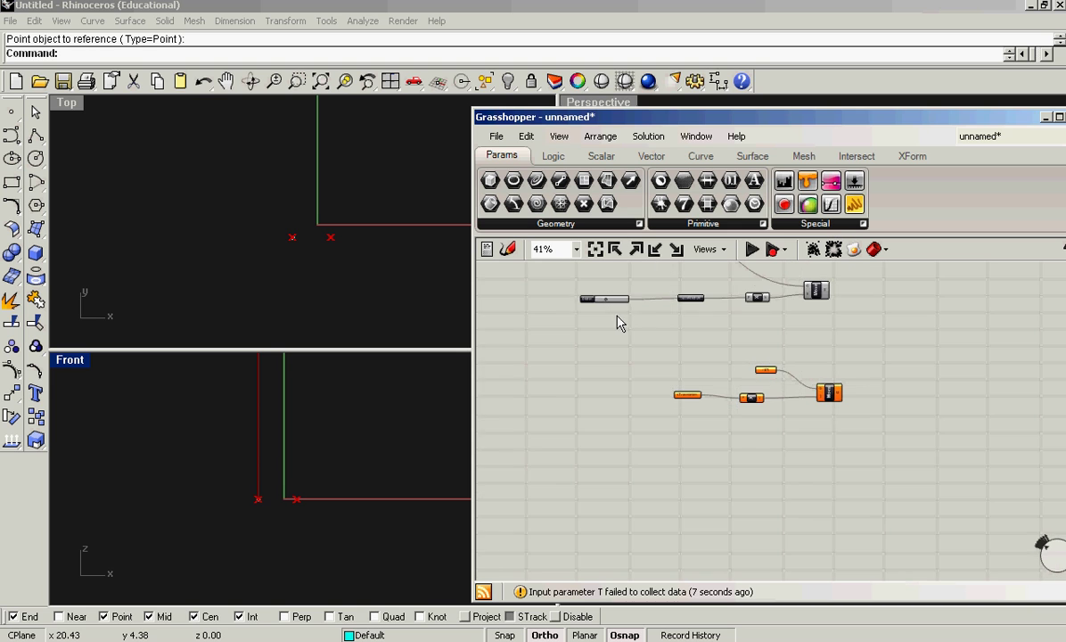
scroll(618, 307, "up", 2)
left_click(621, 291)
key("ctrl+c")
key("ctrl+v")
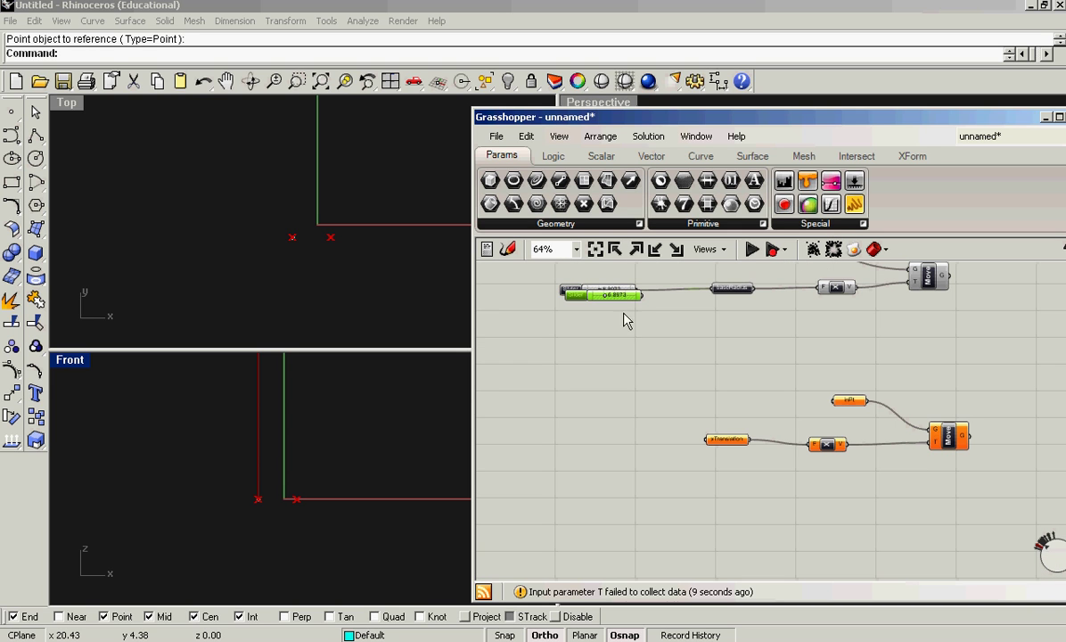
left_click_drag(626, 301, 816, 417)
scroll(624, 456, "up", 4)
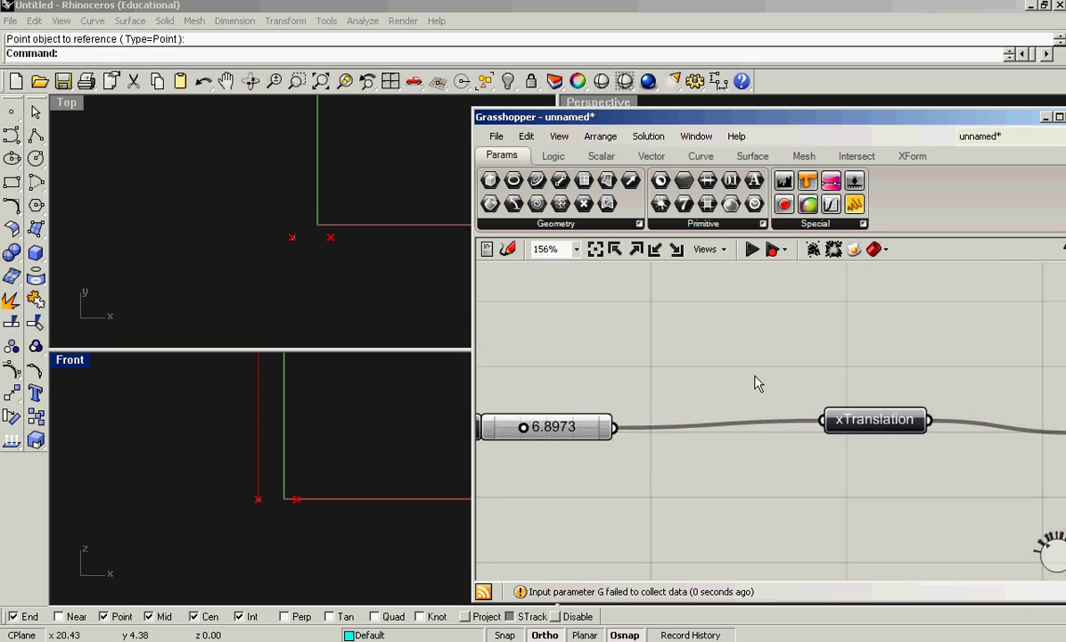
Add a Point parameter to the right of the Move component driven by baseRadius
scroll(726, 379, "down", 1)
scroll(725, 372, "down", 3)
right_click_drag(844, 465, 718, 484)
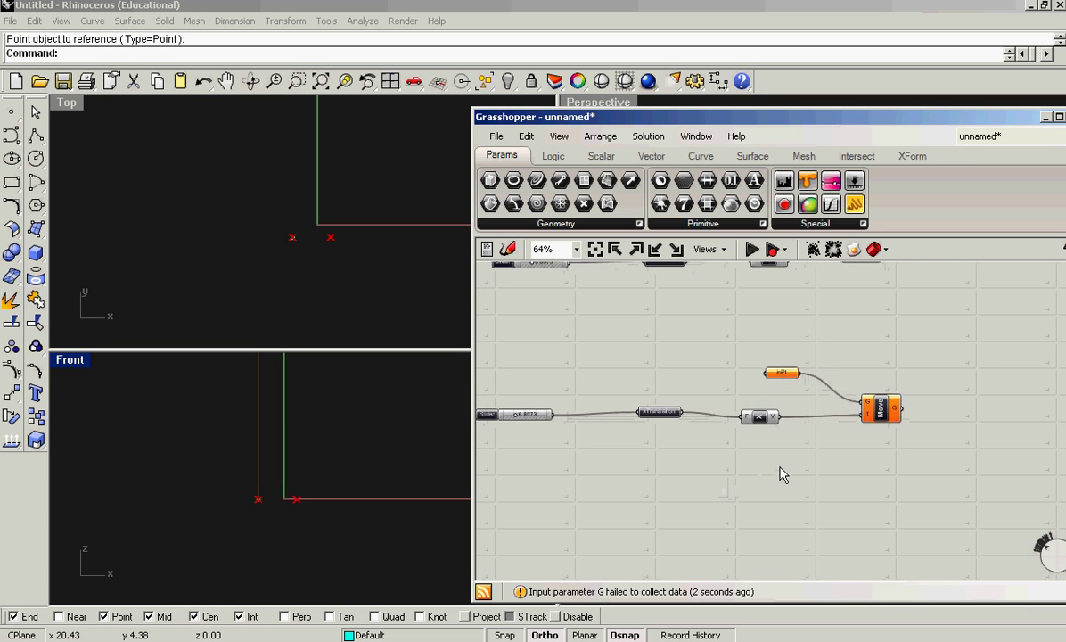
scroll(779, 467, "down", 2)
scroll(741, 383, "up", 2)
right_click_drag(739, 374, 713, 491)
right_click_drag(787, 497, 763, 483)
left_click(765, 410)
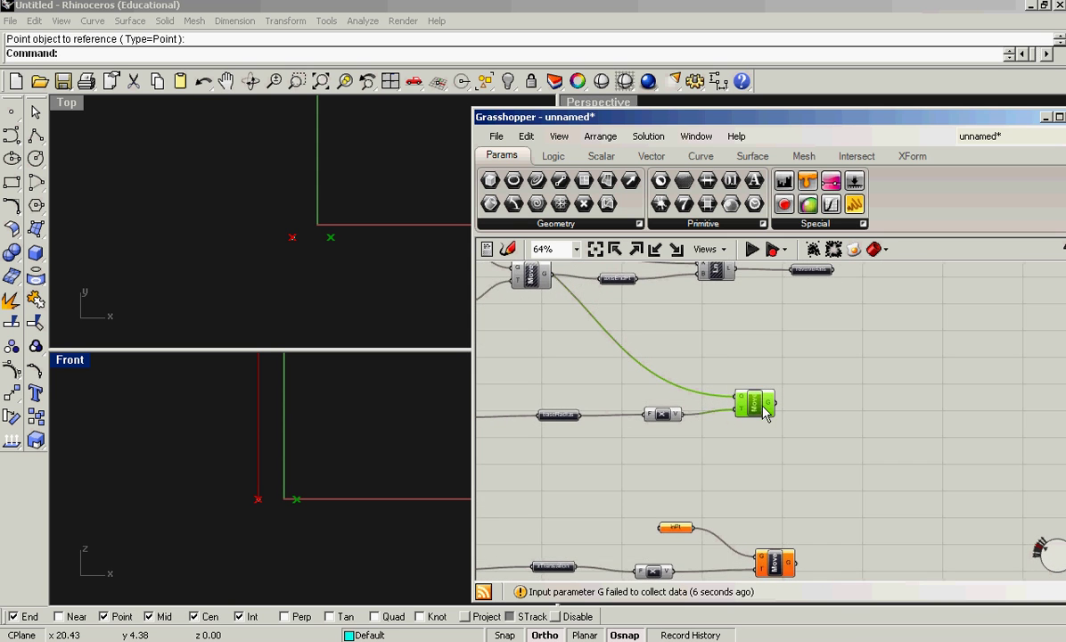
scroll(765, 426, "up", 2)
scroll(764, 426, "down", 2)
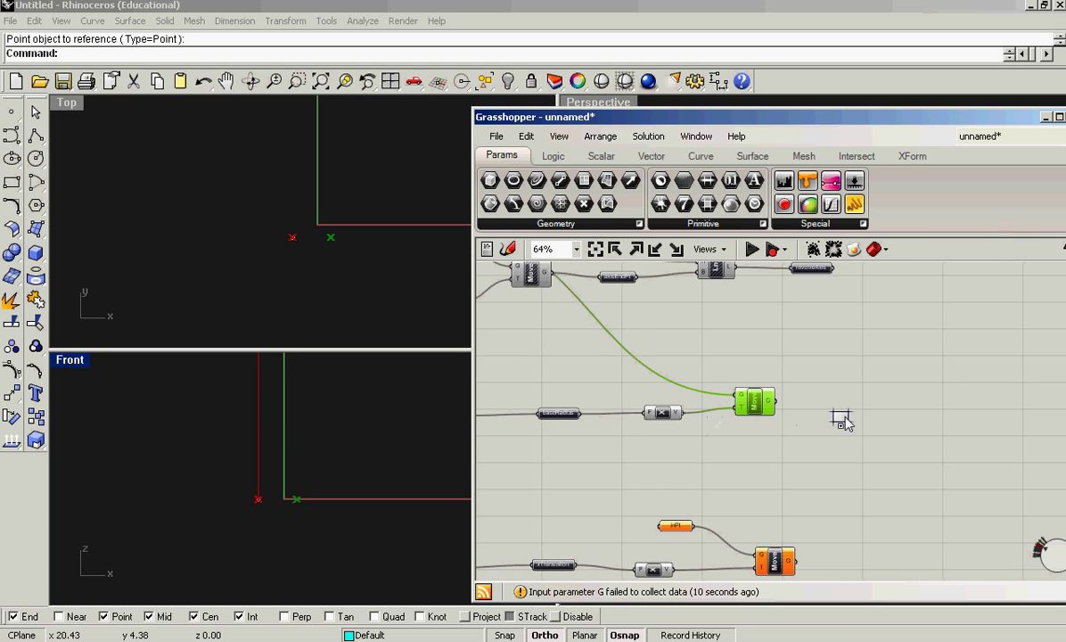
scroll(840, 417, "up", 2)
left_click(880, 399)
scroll(767, 428, "down", 2)
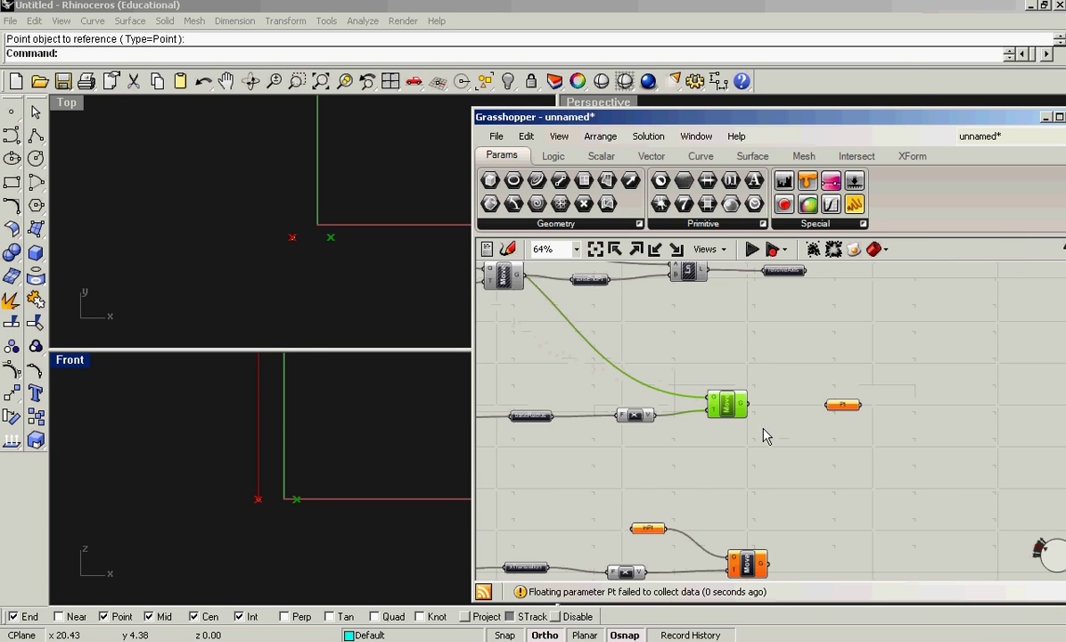
Rename the newly placed Point parameter as Pt1
scroll(783, 419, "up", 2)
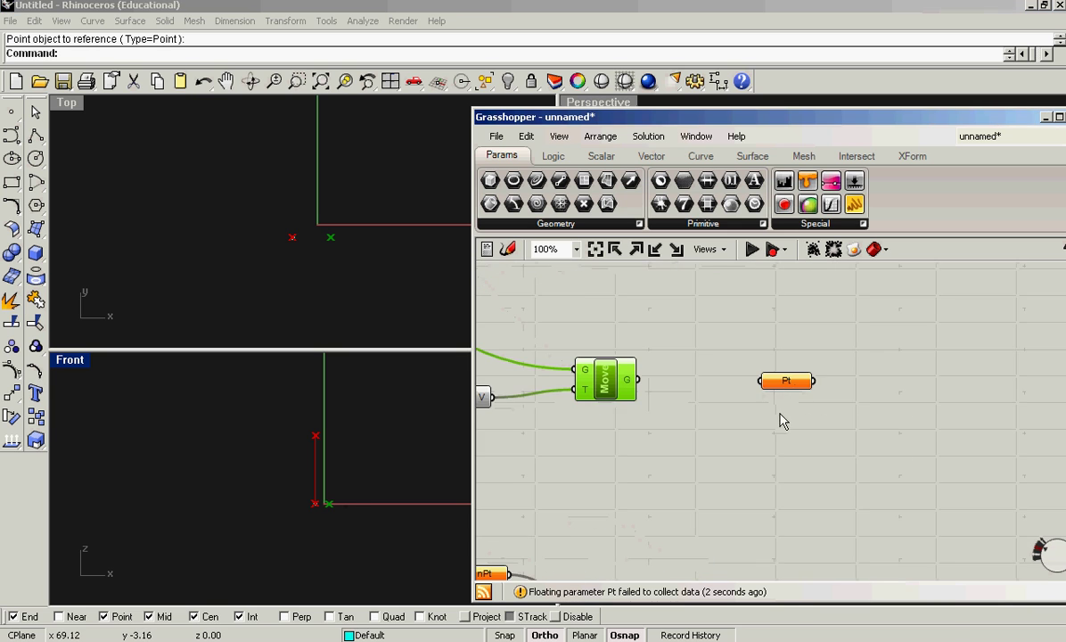
right_click(796, 380)
type("1")
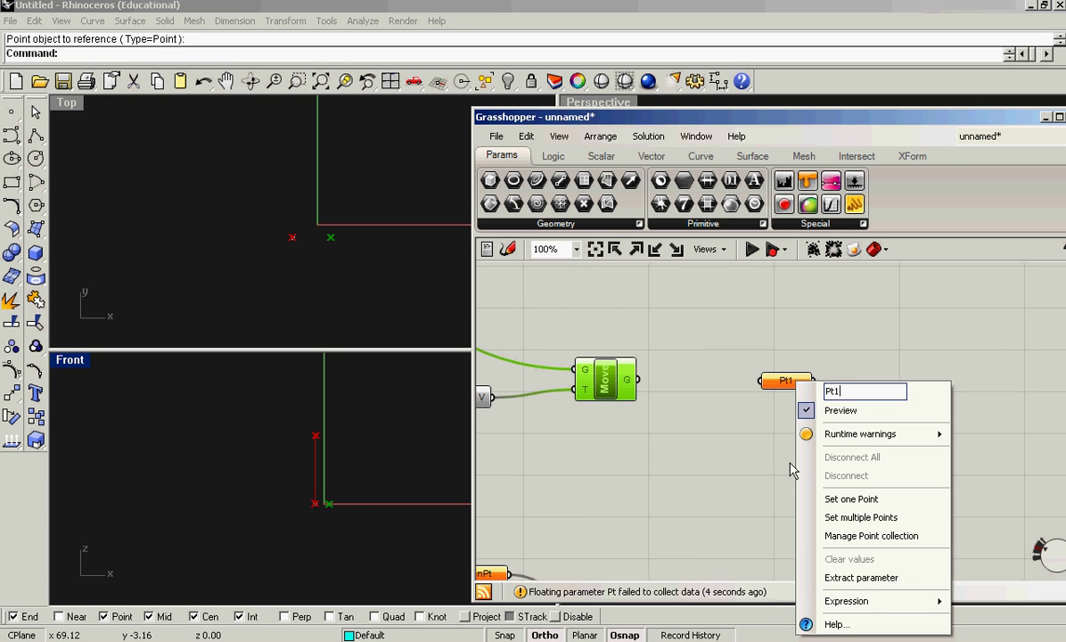
key("Return")
Turn off the preview of the baseRadius Move component and connect its G output to Pt1
right_click(600, 388)
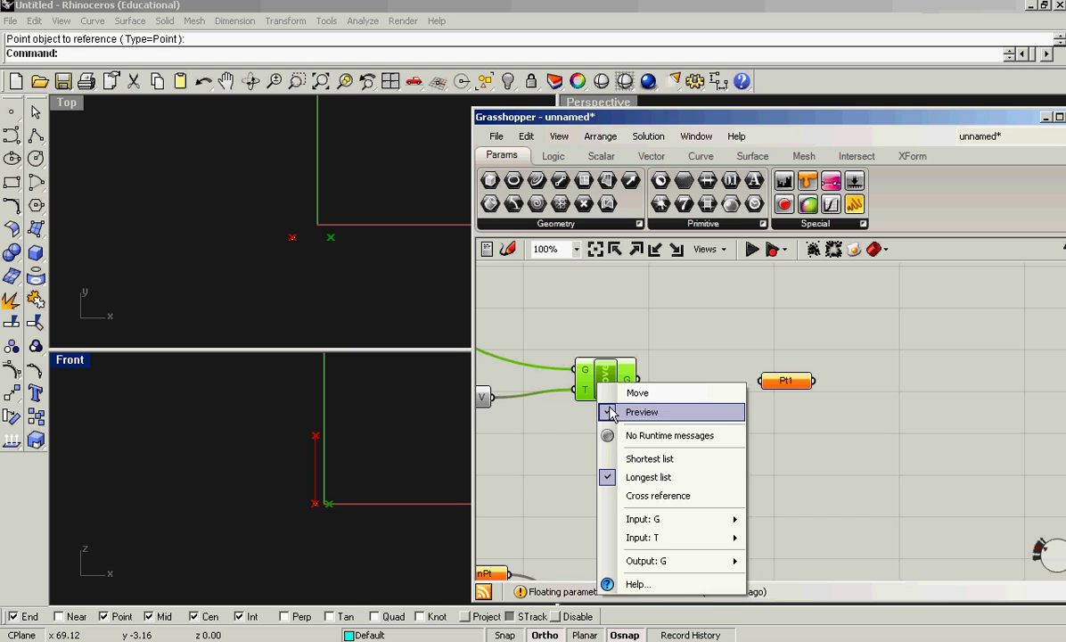
left_click(630, 409)
left_click_drag(638, 379, 762, 384)
Shift the whole xTranslation component row to the right so that inPt sits below Pt1
scroll(730, 414, "down", 1)
right_click_drag(746, 469, 852, 384)
left_click(878, 293)
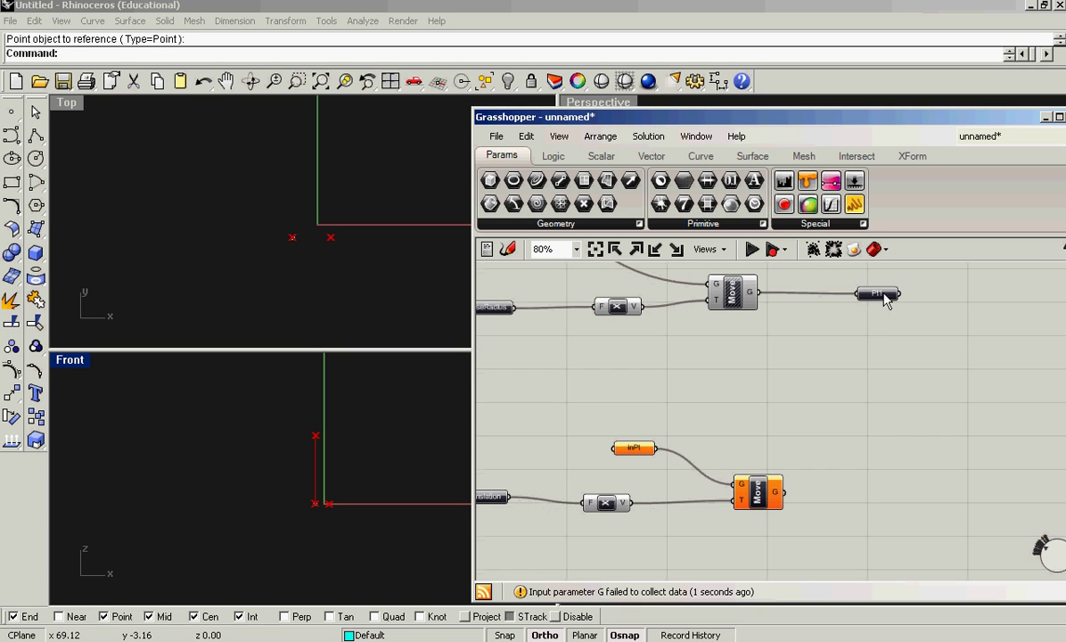
scroll(864, 411, "down", 2)
left_click_drag(910, 524, 495, 424)
left_click_drag(793, 446, 974, 468)
left_click(898, 356)
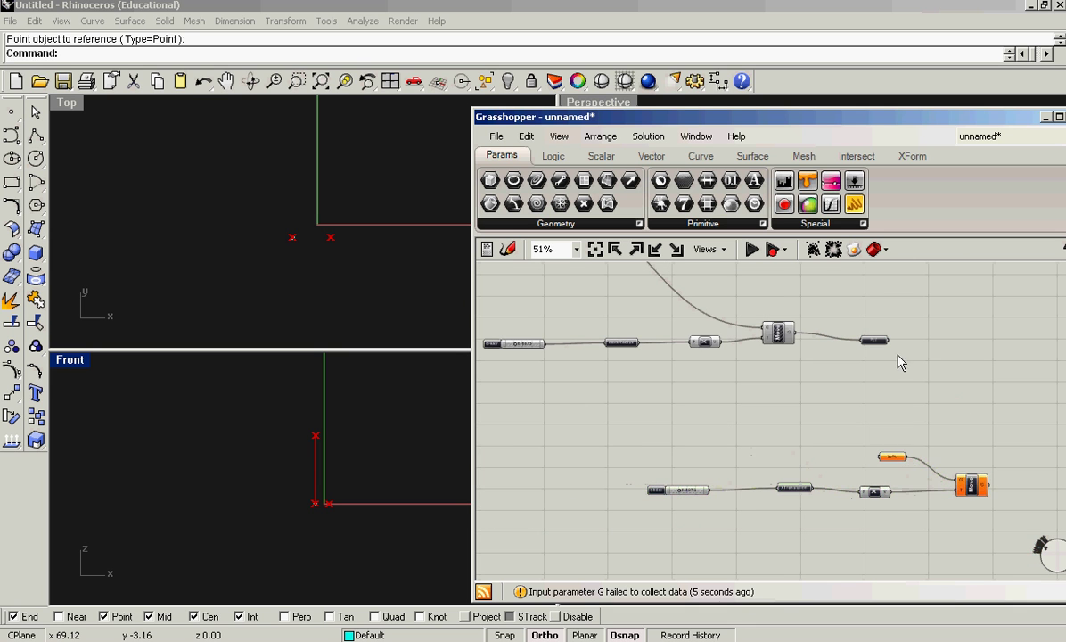
Connect the Pt1 output to the inPt parameter of the xTranslation row
scroll(887, 350, "up", 3)
right_click_drag(925, 389, 903, 329)
left_click_drag(871, 271, 827, 485)
scroll(745, 438, "down", 3)
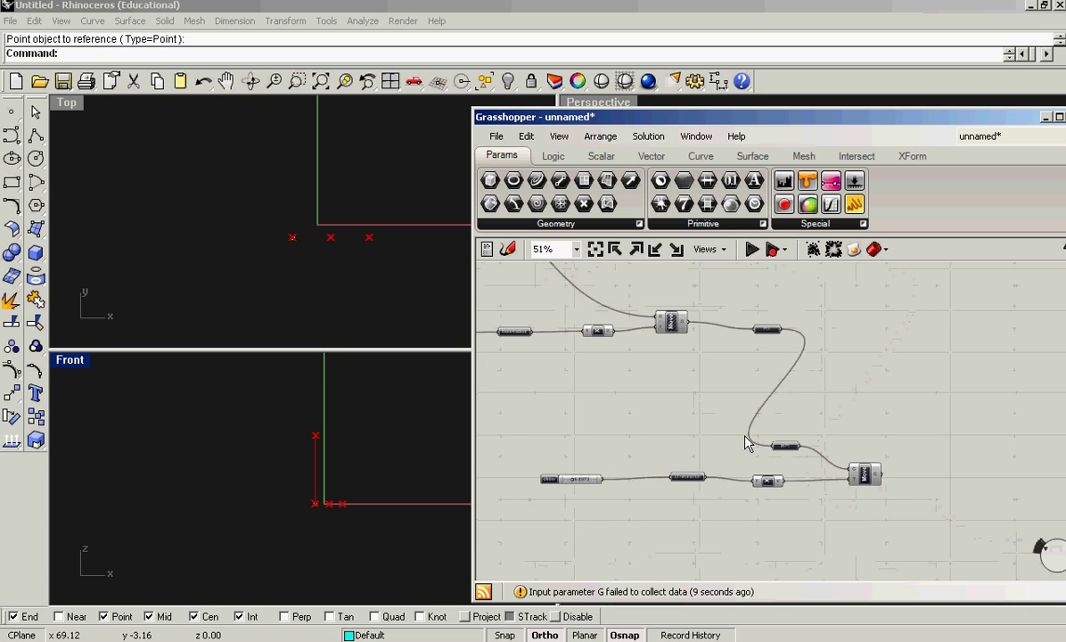
Select the xTranslation Move component and increase its slider value to push the point further along X
right_click_drag(775, 459, 717, 372)
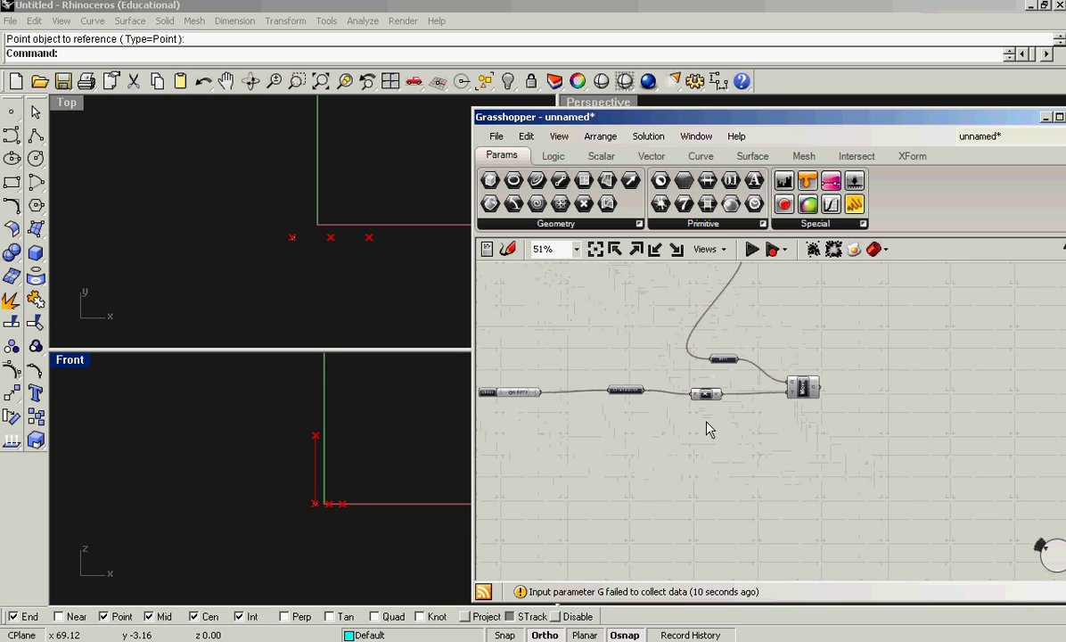
left_click(805, 387)
right_click_drag(570, 440, 618, 437)
scroll(546, 398, "up", 3)
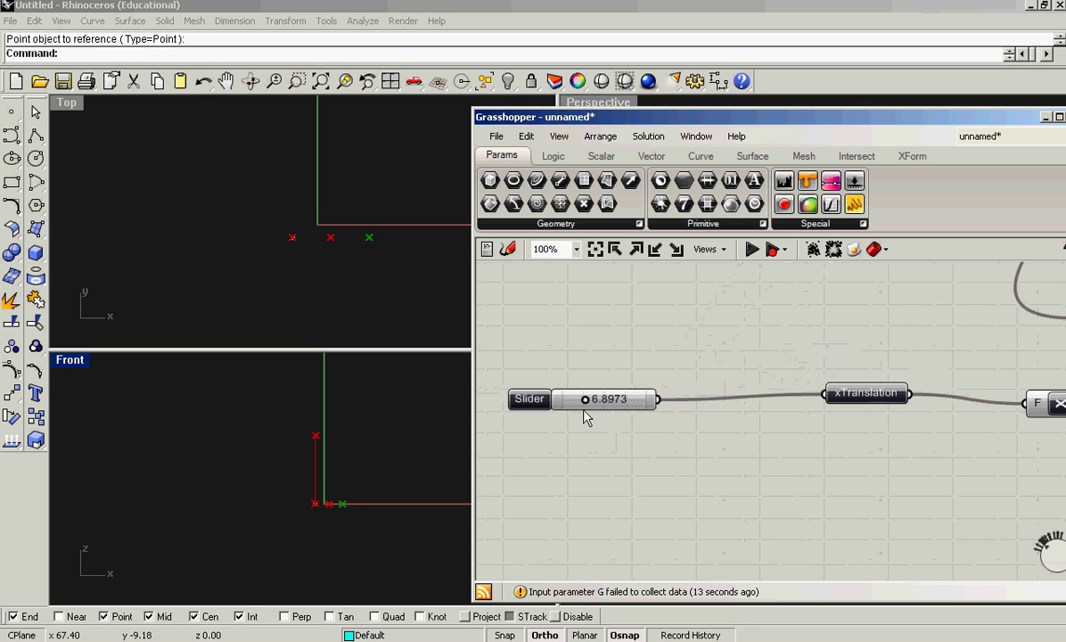
left_click_drag(583, 400, 610, 398)
scroll(778, 476, "down", 2)
scroll(723, 455, "down", 2)
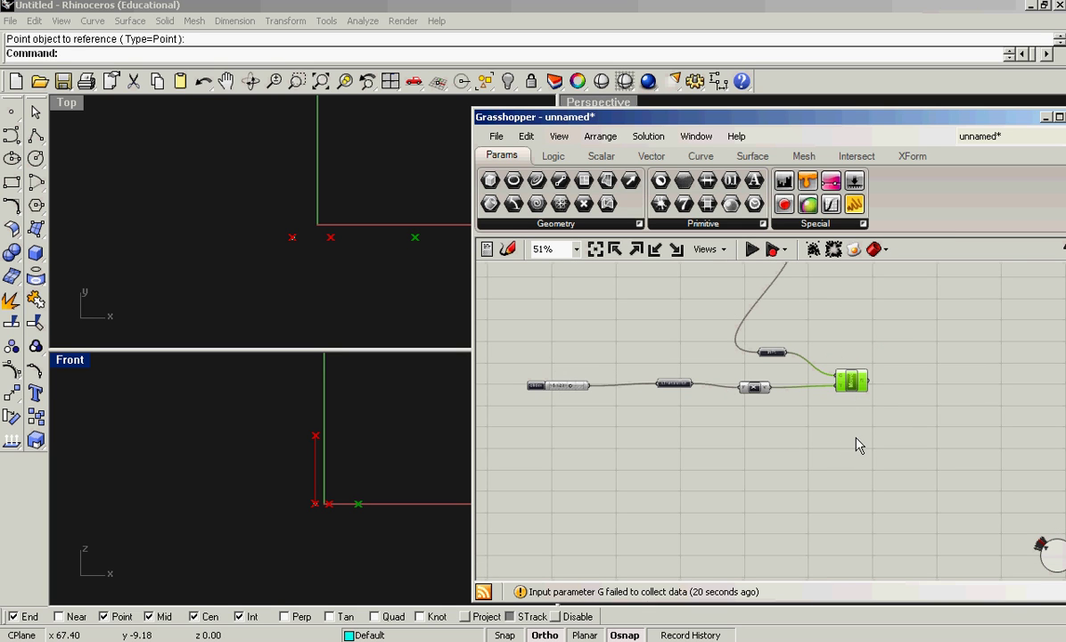
Duplicate the xTranslation Move component with its input connections and place the copy below the original
scroll(857, 428, "up", 6)
scroll(842, 395, "down", 1)
right_click_drag(814, 389, 808, 409)
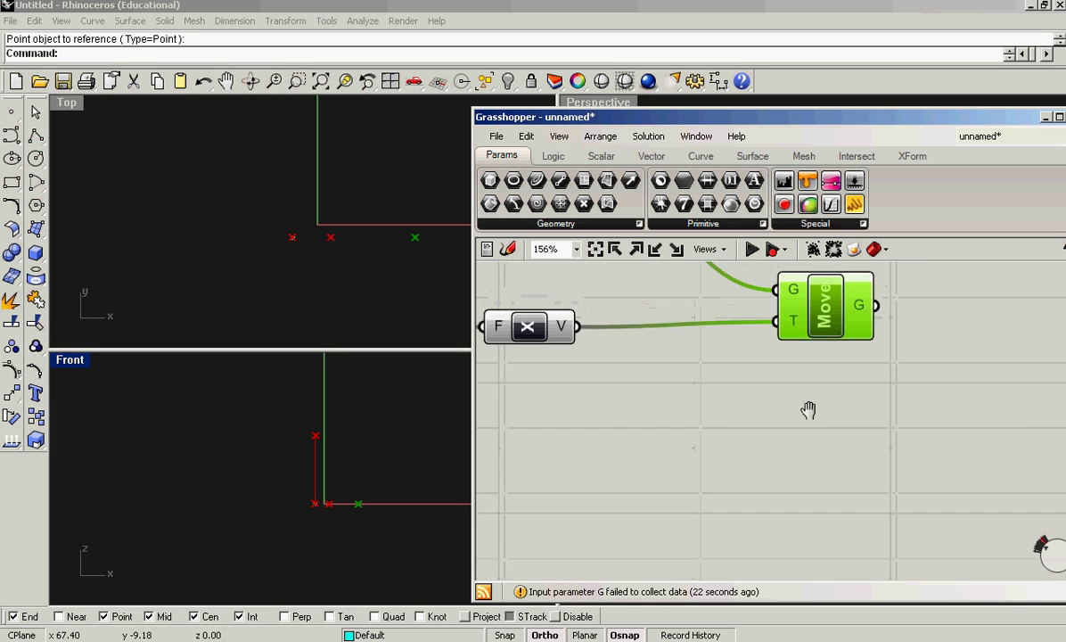
scroll(808, 410, "down", 2)
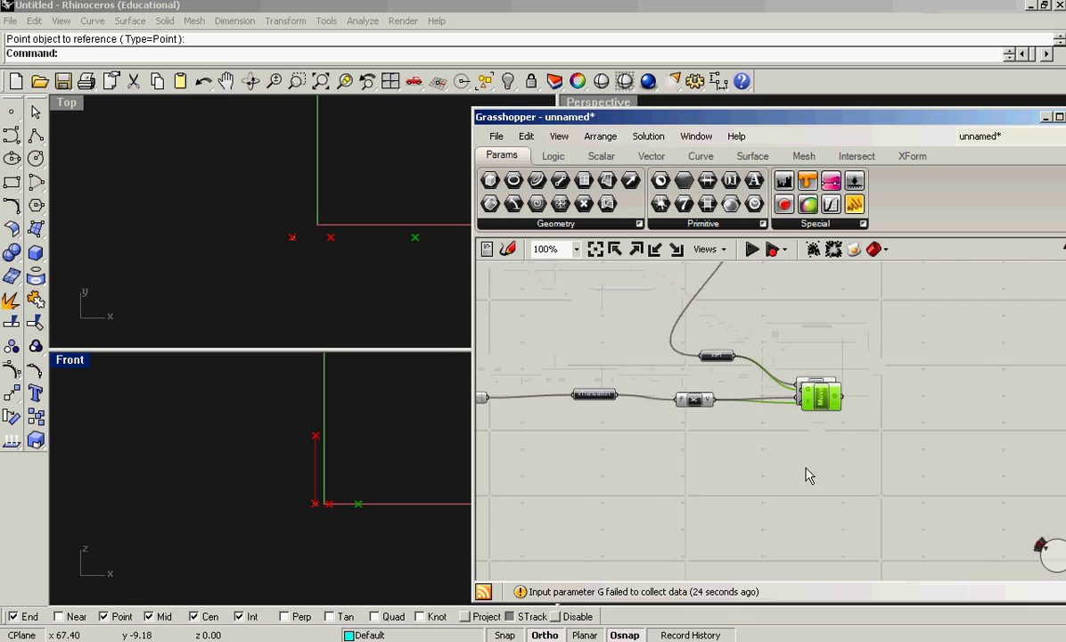
right_click_drag(806, 469, 794, 431)
left_click_drag(813, 360, 852, 419)
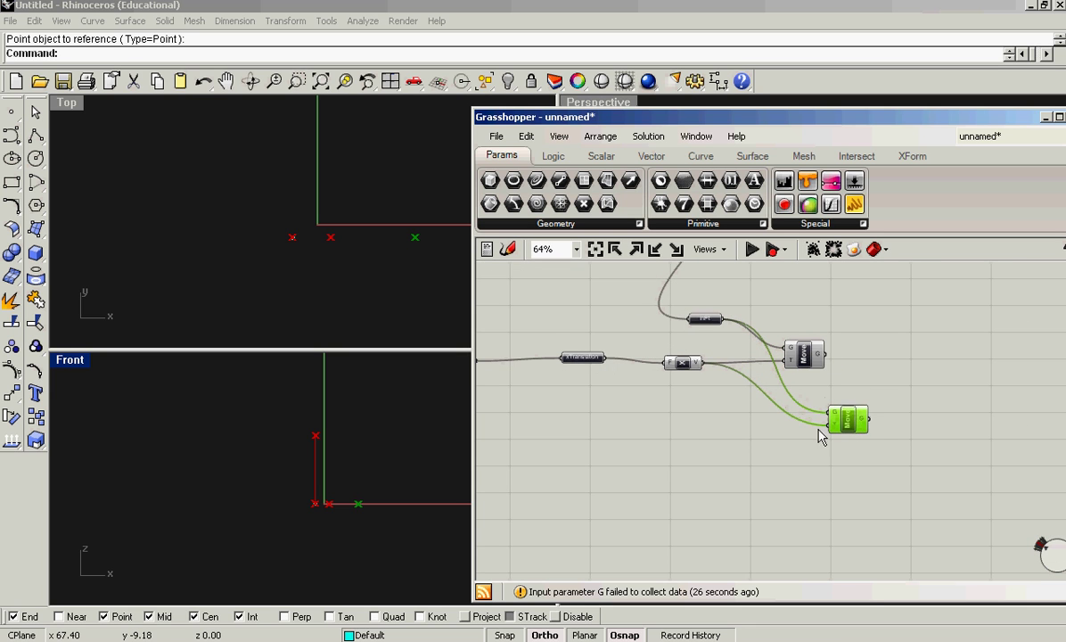
Connect the geometry output of the first Move component to the geometry input of the duplicated Move
right_click_drag(821, 436, 781, 381)
left_click(792, 312)
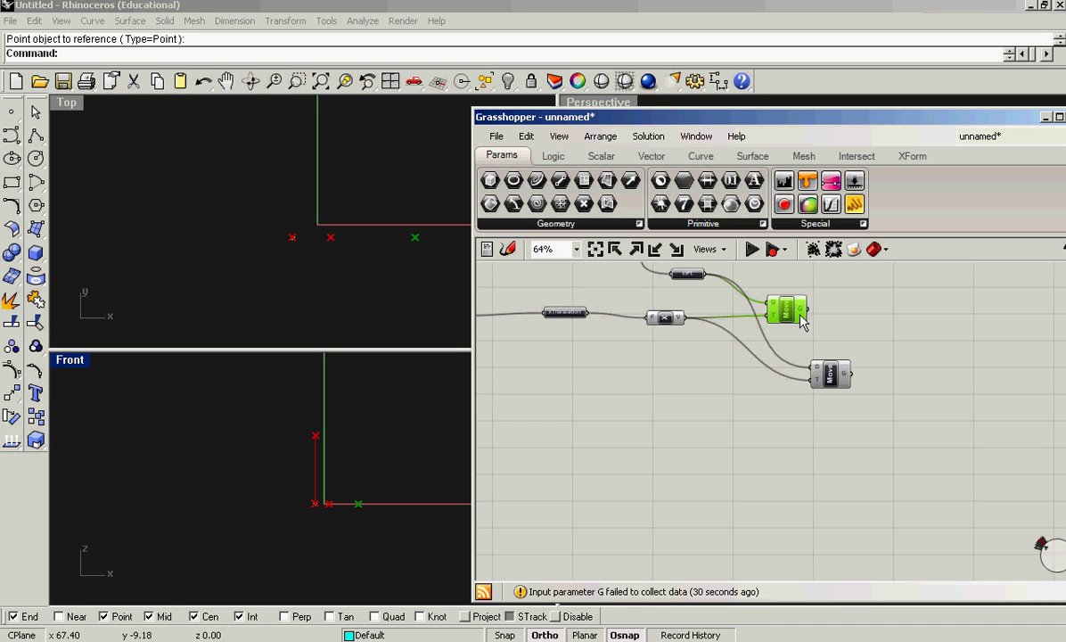
mouse_move(801, 314)
scroll(816, 325, "up", 3)
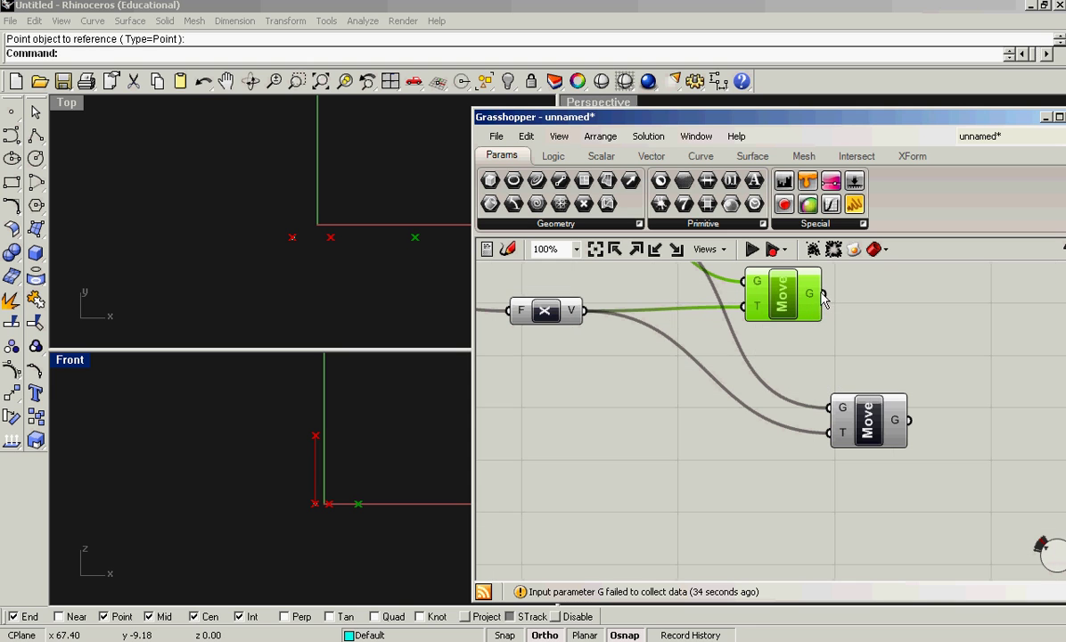
left_click_drag(826, 293, 838, 407)
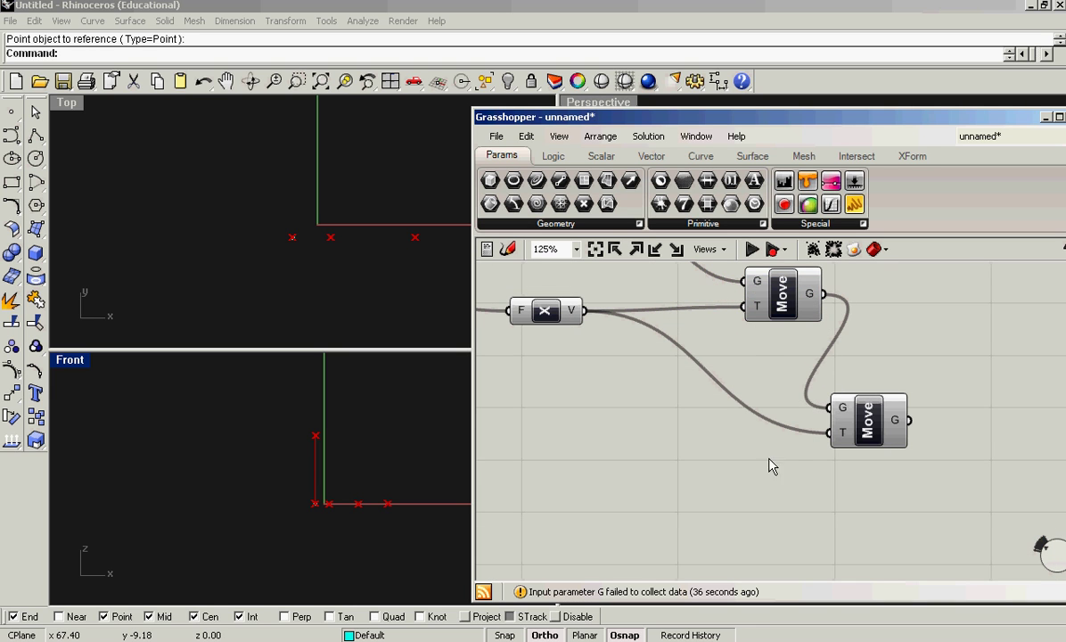
Add a Unit Z vector component below Unit X and connect it to the second Move's T input, replacing the X vector
scroll(732, 420, "down", 2)
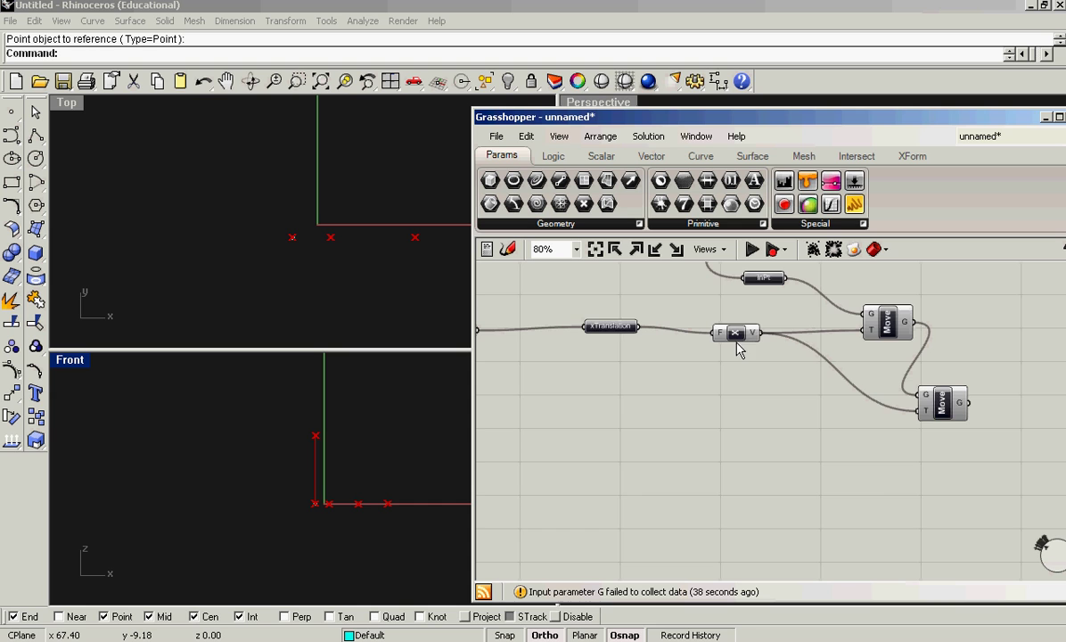
scroll(755, 399, "down", 1)
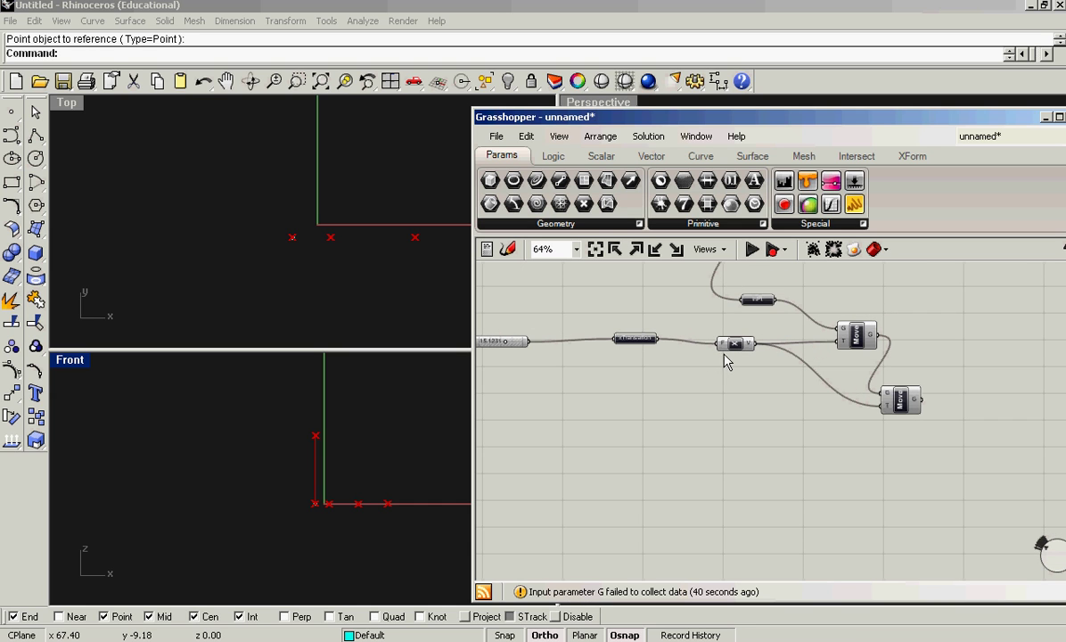
left_click(654, 158)
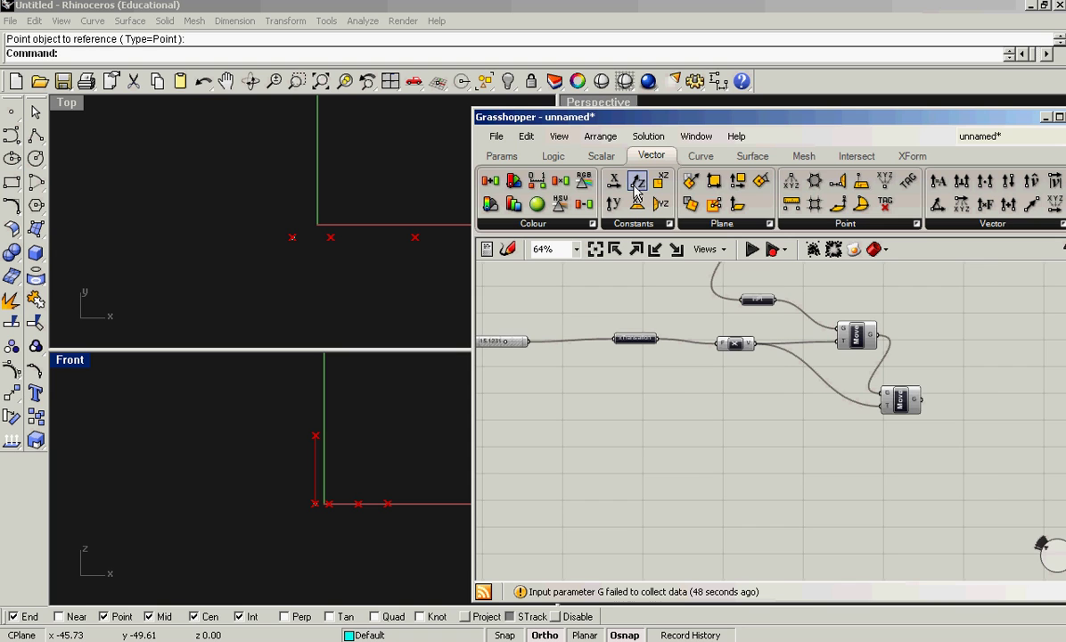
scroll(824, 437, "up", 2)
left_click_drag(767, 409, 895, 400)
scroll(754, 378, "down", 3)
right_click_drag(626, 387, 657, 374)
Duplicate the slider and xTranslation parameter together and place the copies below, in line with the Unit Z component
scroll(664, 372, "up", 3)
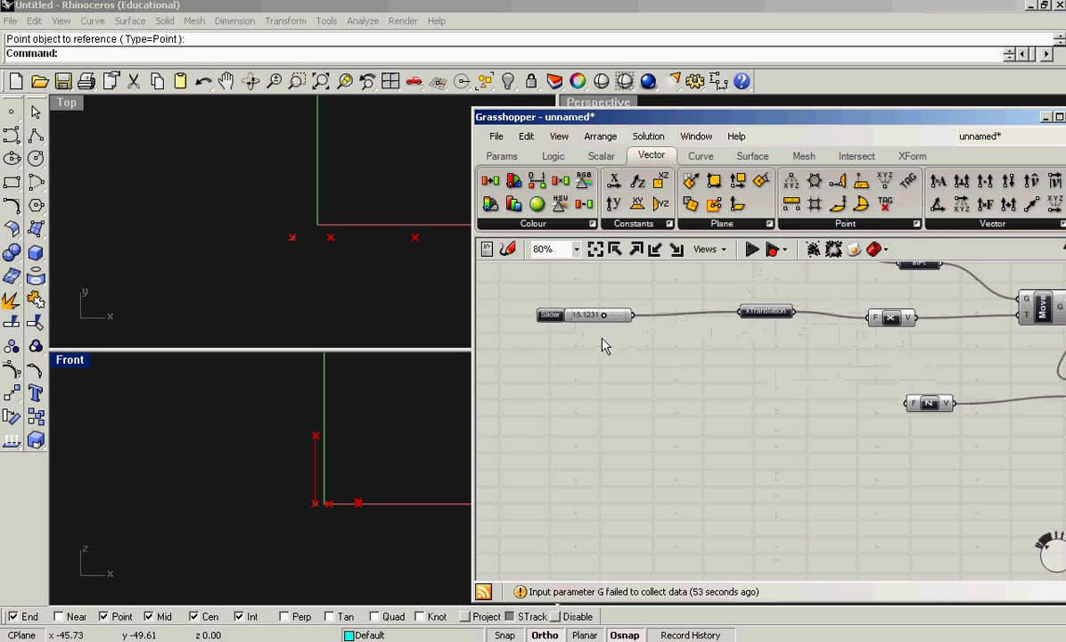
left_click(736, 334)
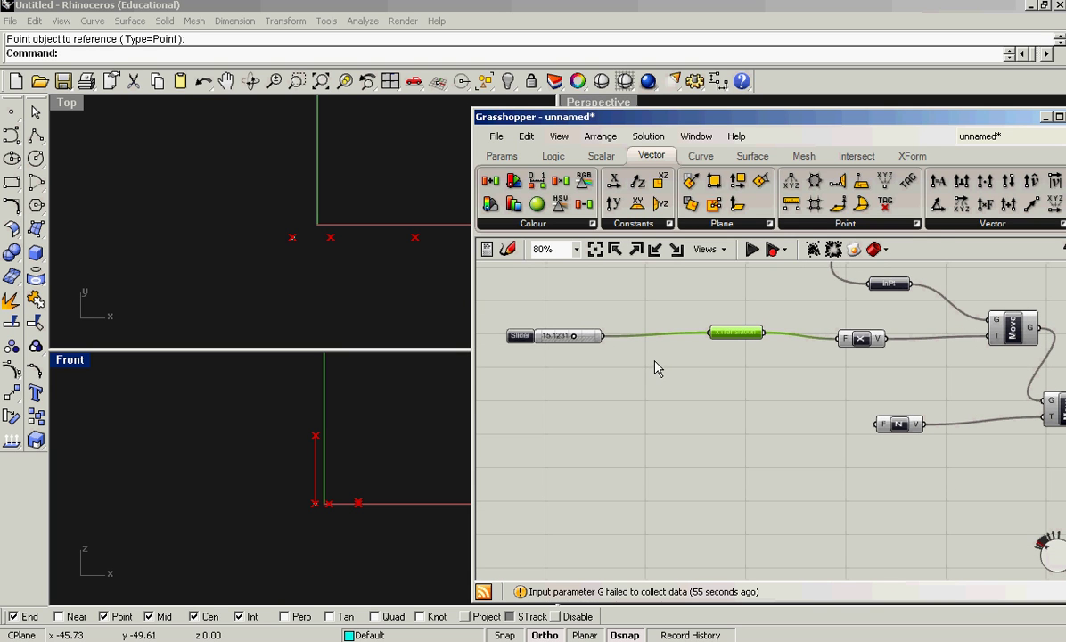
left_click(558, 335, "shift")
key("ctrl+c")
key("ctrl+v")
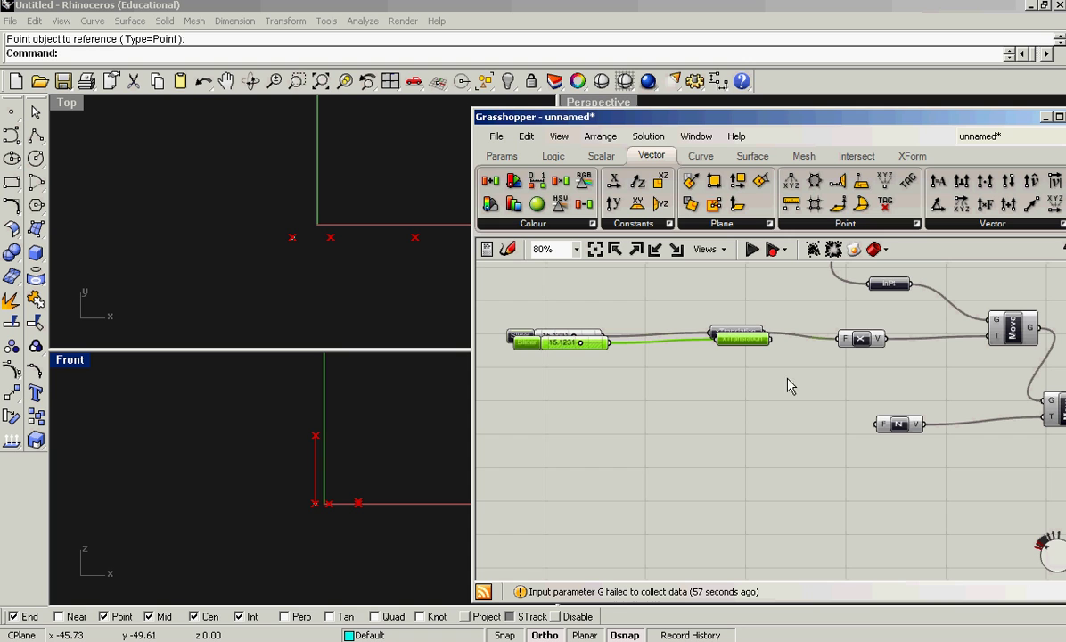
left_click_drag(756, 346, 768, 424)
scroll(726, 464, "up", 2)
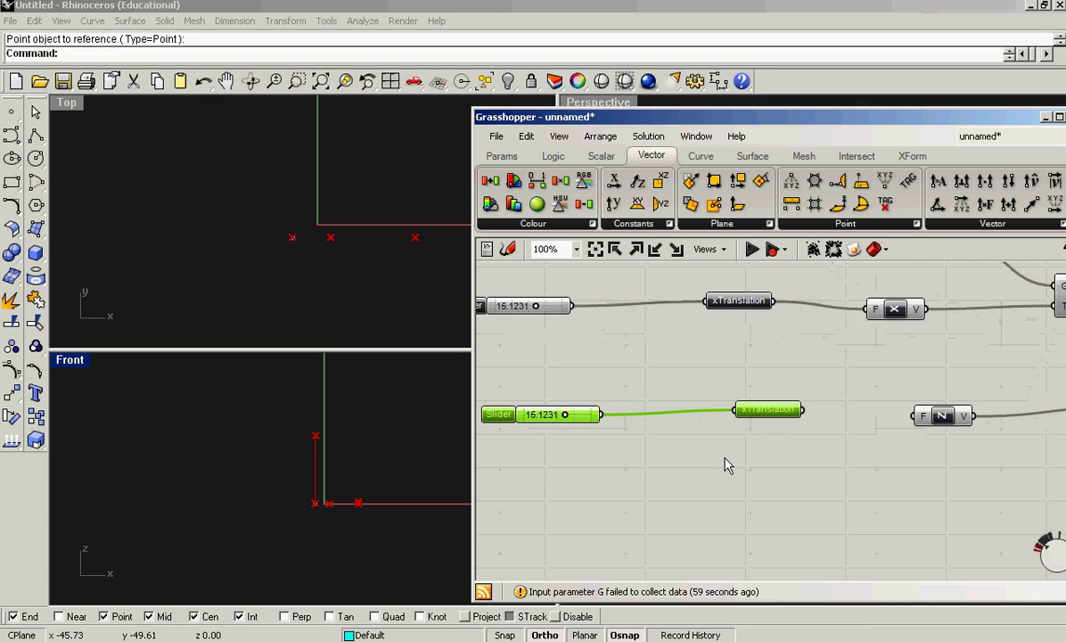
Rename the duplicated parameter zTranslation and connect it to the F input of the Unit Z component
left_click(782, 419)
right_click(772, 402)
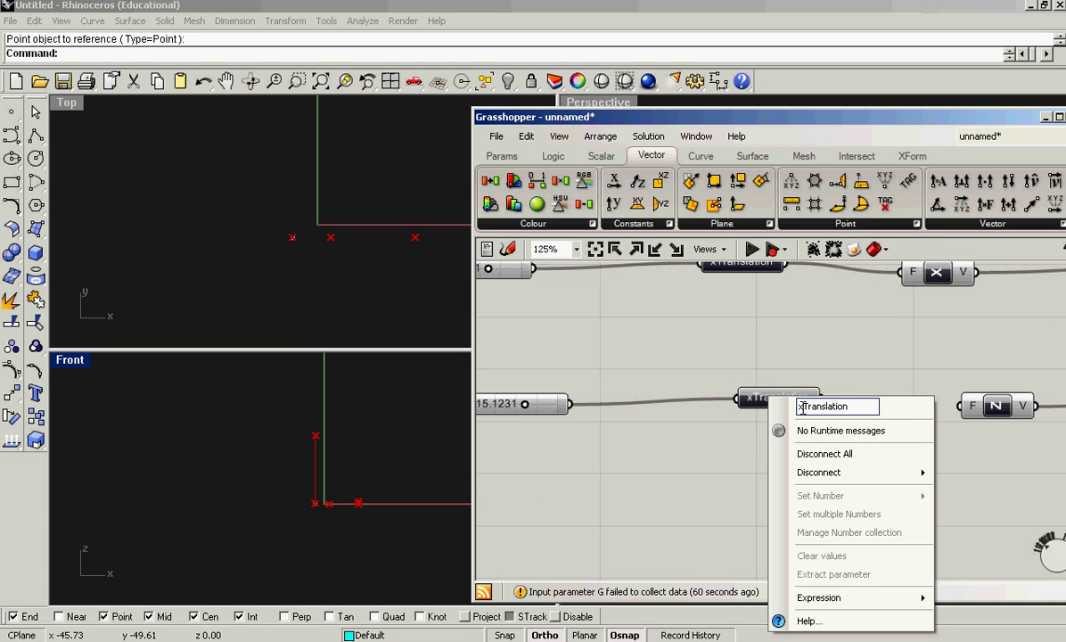
type("z")
key("Return")
scroll(678, 476, "down", 1)
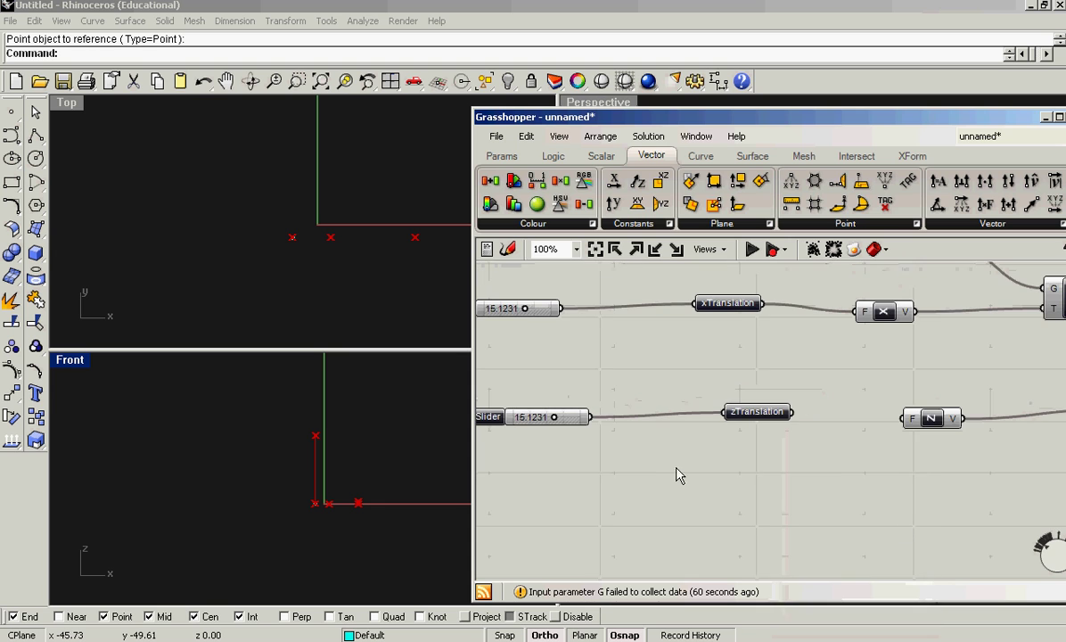
left_click_drag(792, 413, 902, 421)
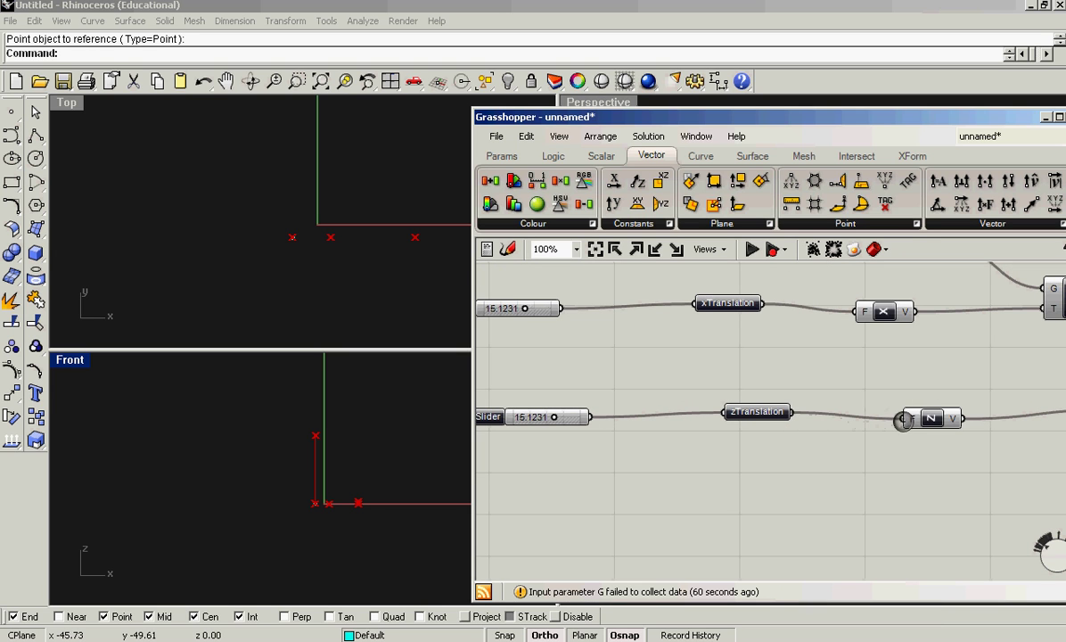
scroll(764, 459, "down", 1)
right_click_drag(875, 489, 778, 489)
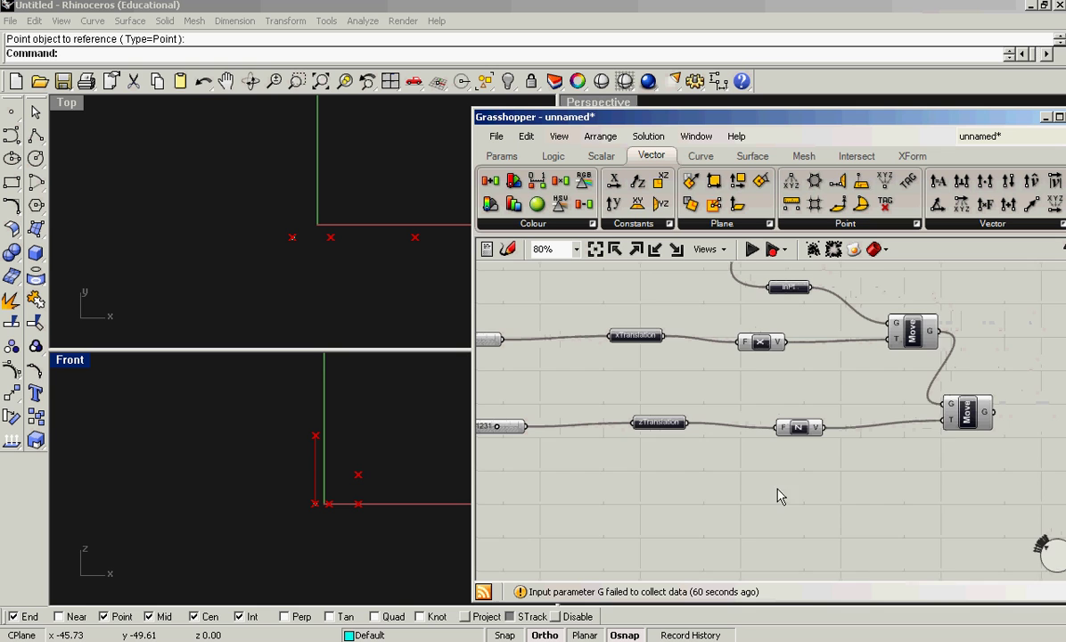
Add a Point parameter after the second Move, connect the Move's output to it, and rename it outputPt
left_click(971, 406)
scroll(802, 459, "down", 2)
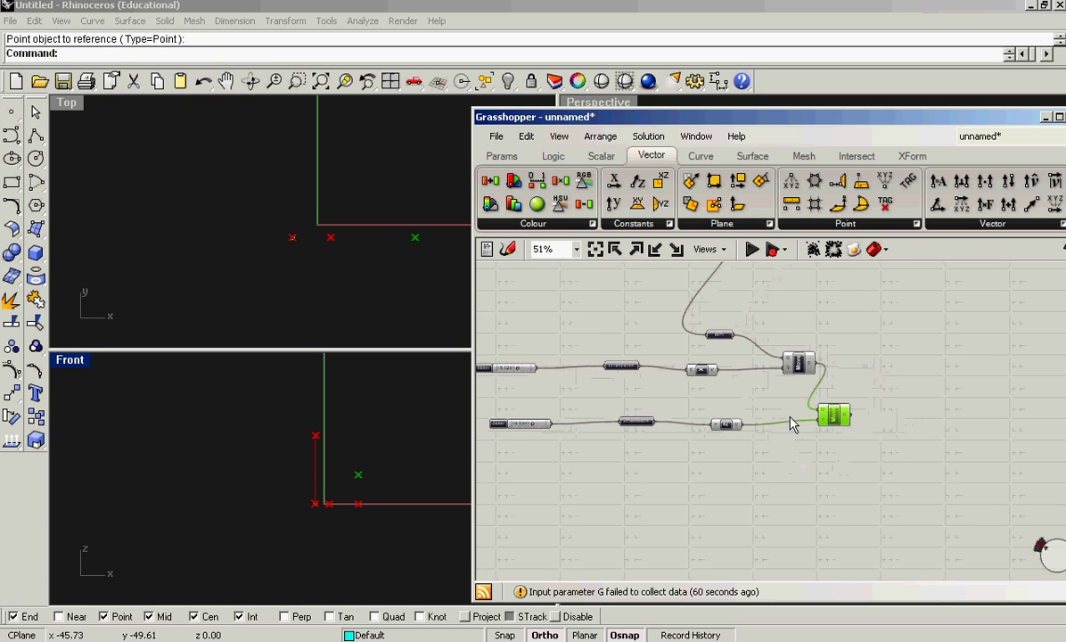
left_click(504, 158)
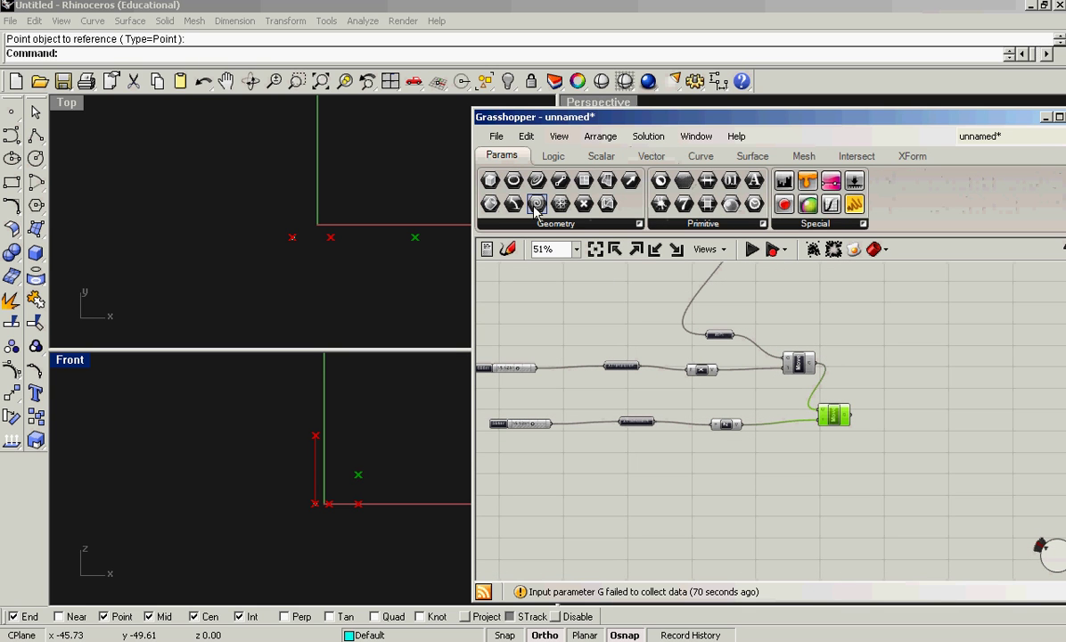
scroll(907, 426, "up", 2)
left_click(907, 426)
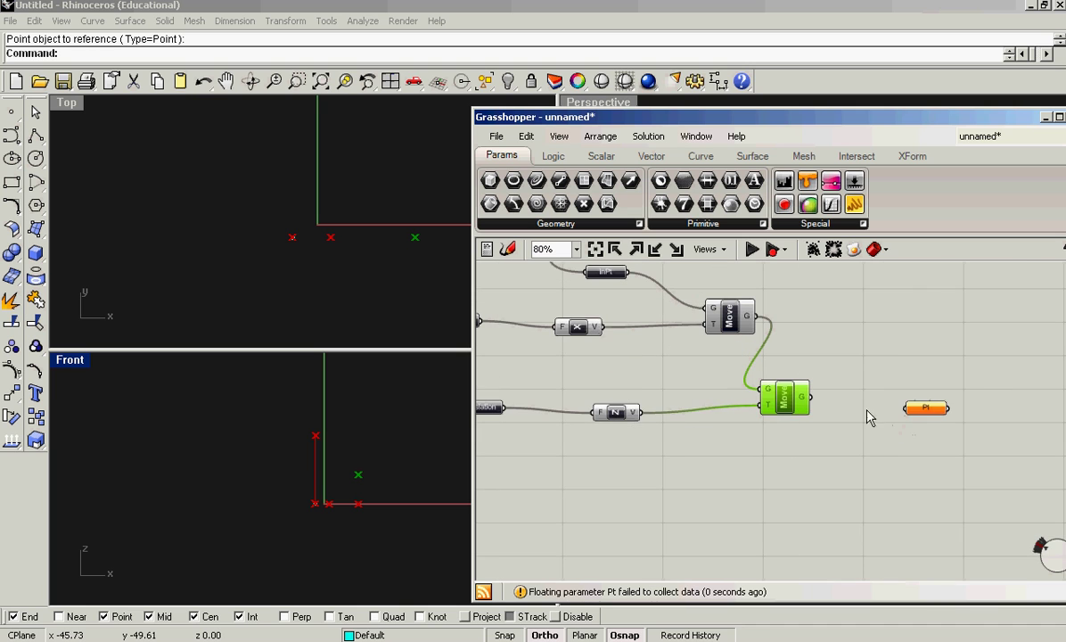
left_click_drag(807, 399, 907, 407)
right_click(913, 407)
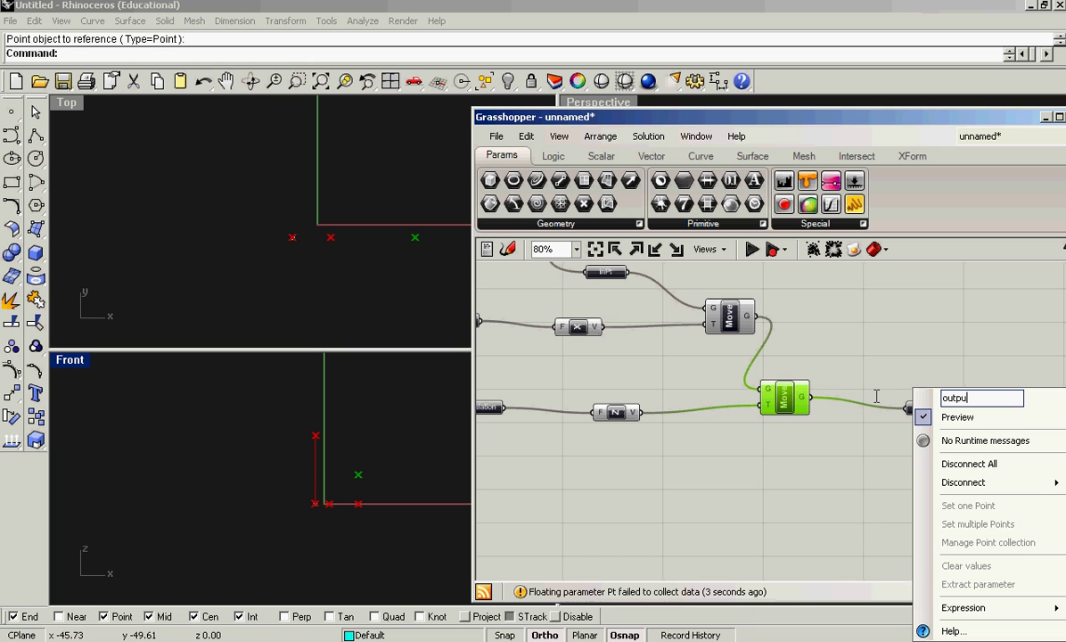
left_click(839, 470)
scroll(847, 474, "down", 3)
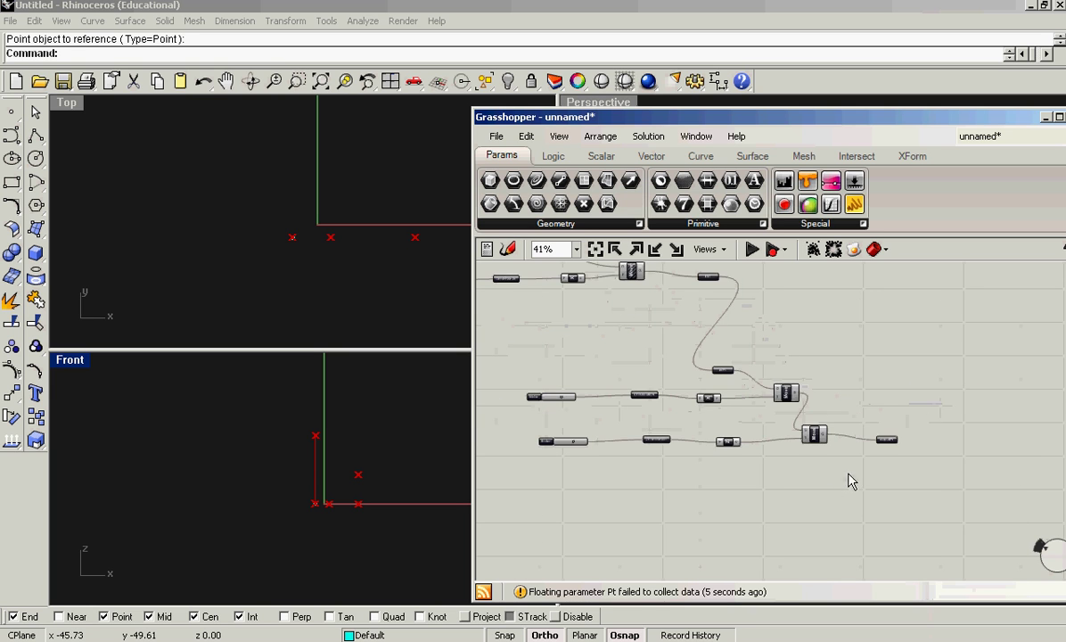
Review the xTranslation and zTranslation rows from their sliders through the Move components to outputPt
scroll(715, 373, "up", 3)
right_click_drag(766, 440, 853, 371)
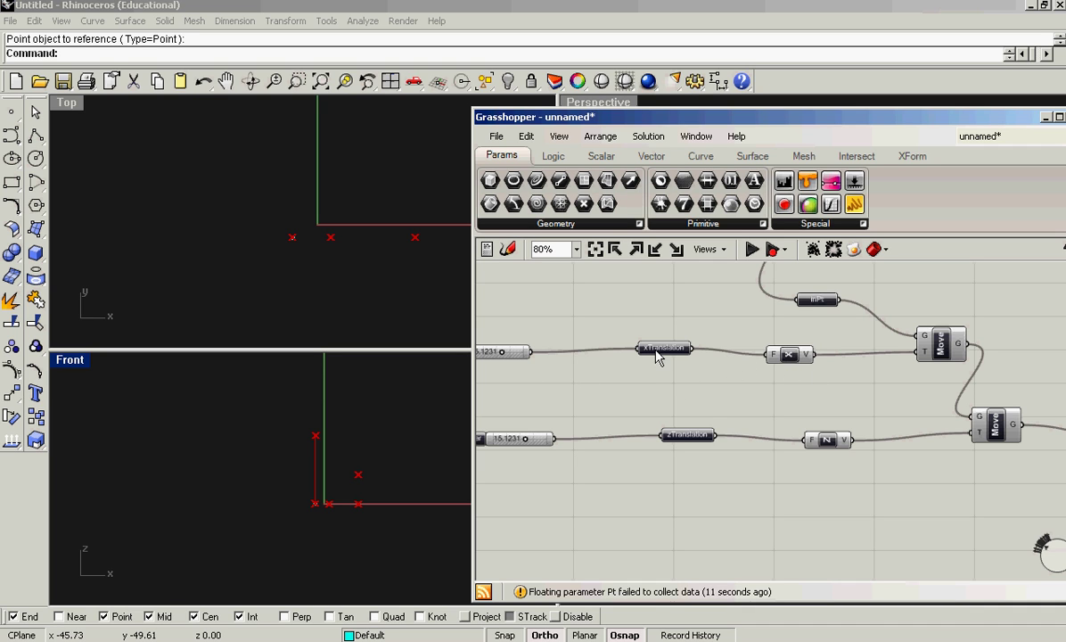
right_click_drag(552, 353, 575, 360)
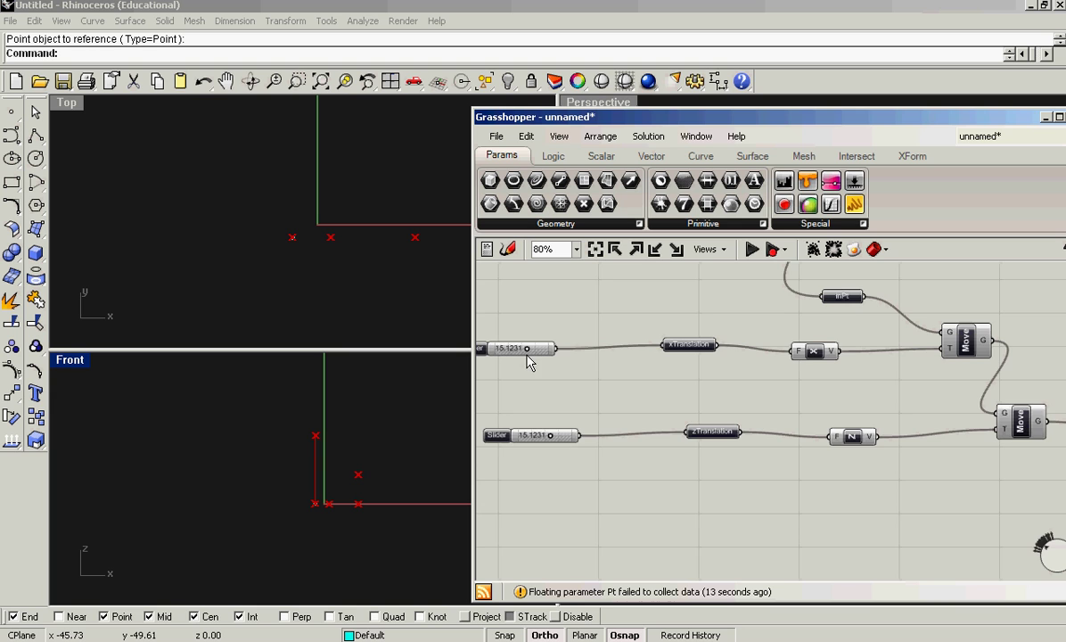
right_click_drag(773, 398, 695, 379)
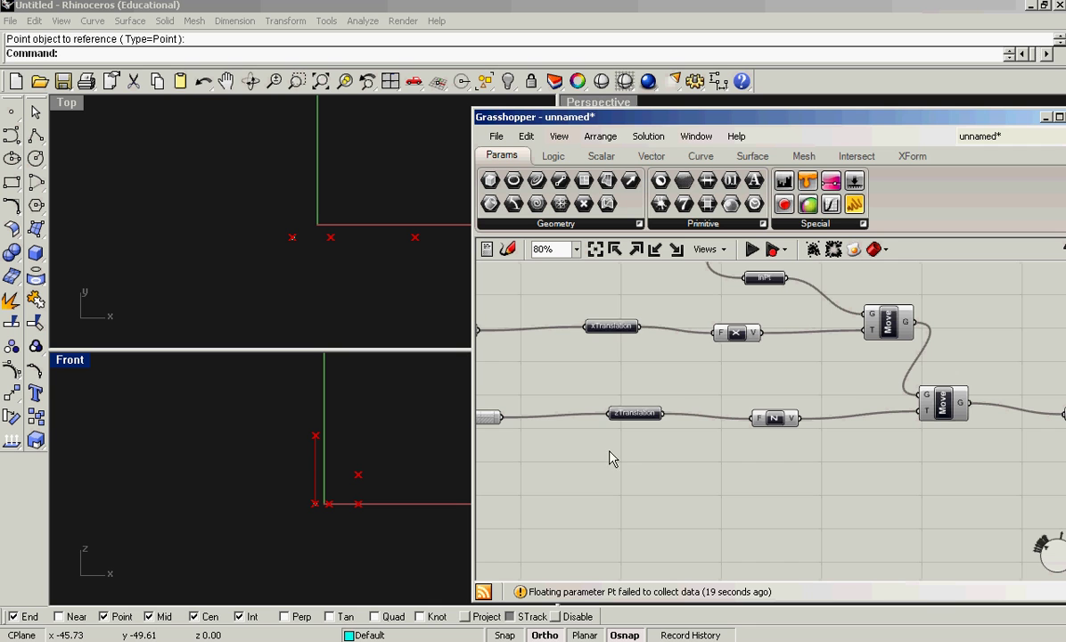
right_click_drag(696, 450, 742, 448)
scroll(721, 449, "up", 1)
right_click_drag(641, 428, 725, 428)
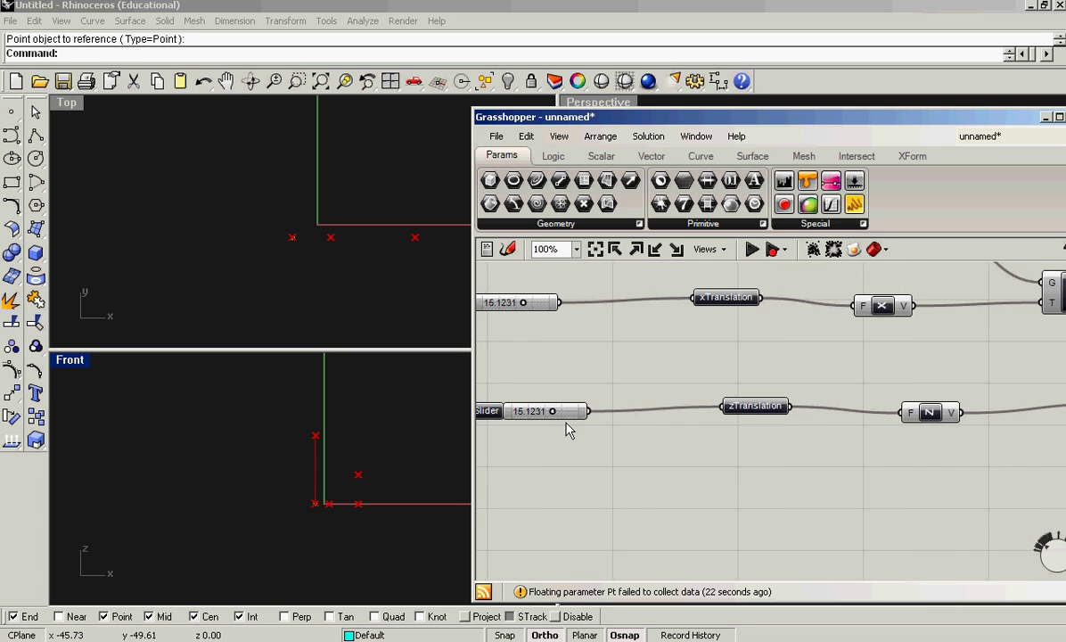
right_click_drag(845, 456, 619, 453)
right_click_drag(925, 418, 752, 423)
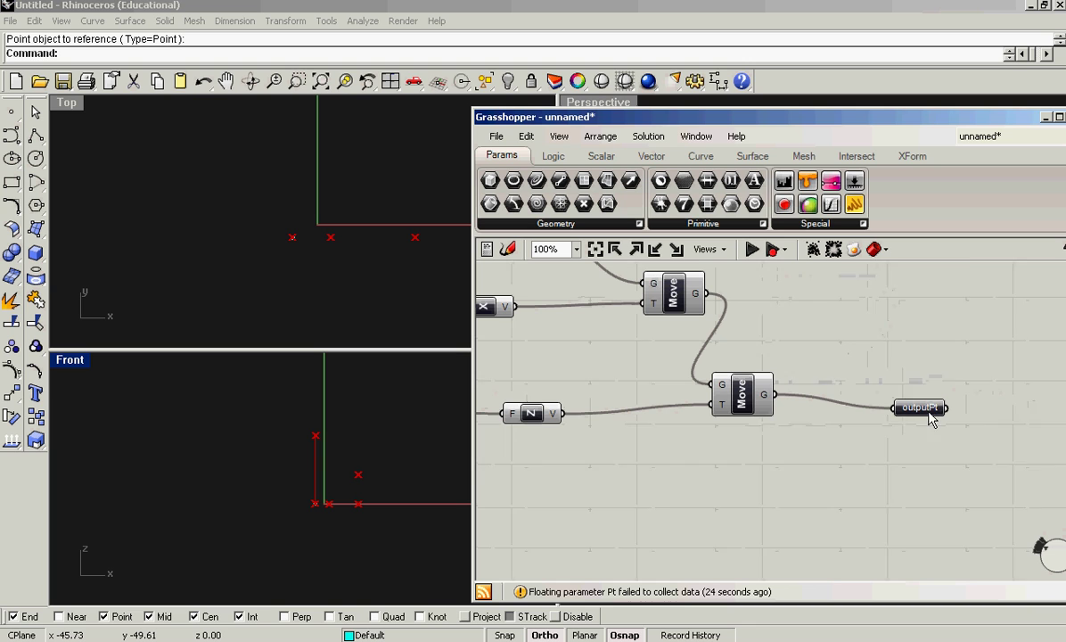
Nudge outputPt slightly toward the second Move and turn off the preview of both Move components
left_click_drag(931, 409, 927, 408)
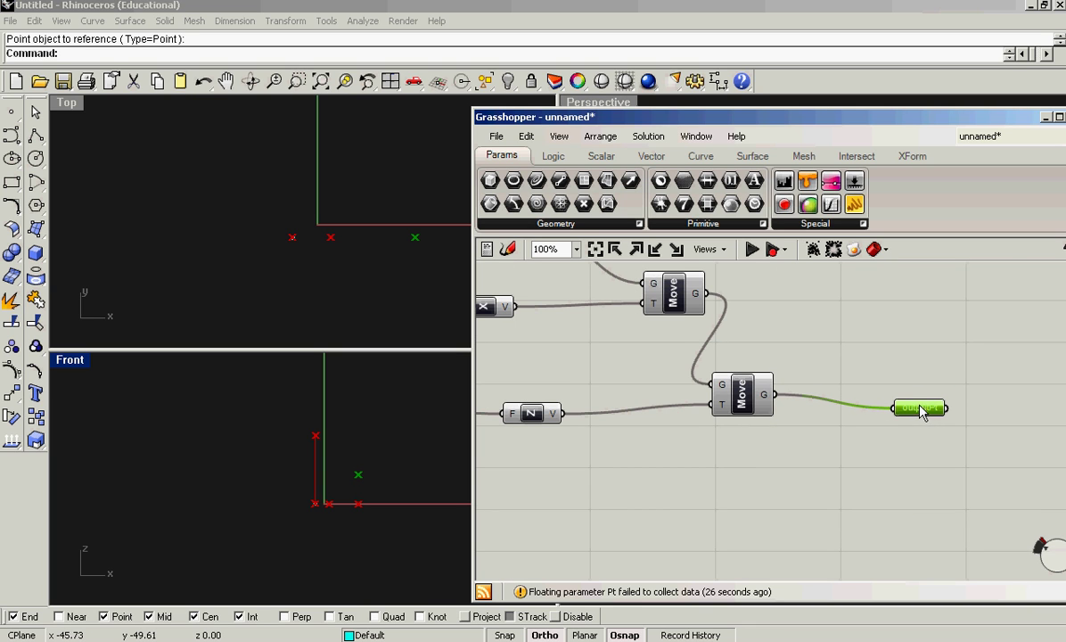
left_click(743, 392)
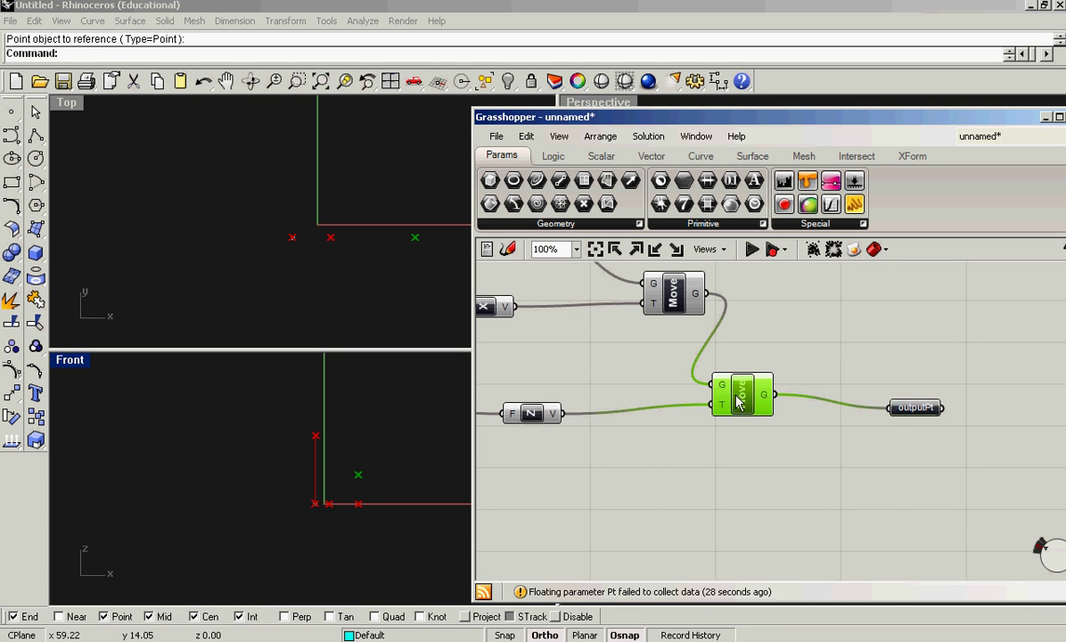
right_click(747, 393)
left_click(755, 421)
left_click(681, 303)
right_click(685, 292)
left_click(713, 323)
left_click(678, 506)
scroll(695, 481, "down", 3)
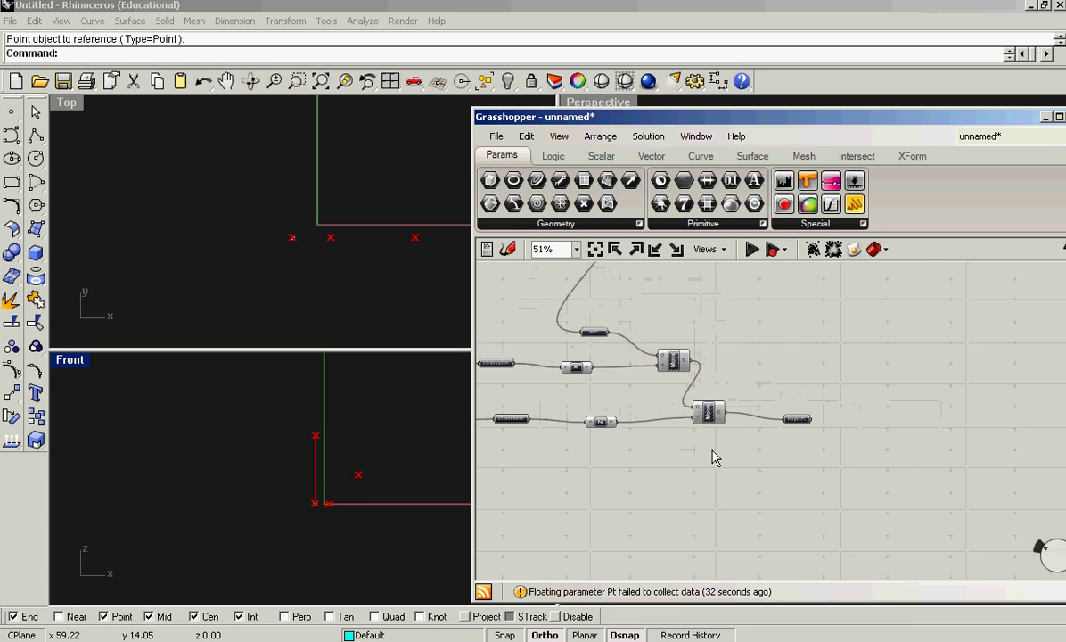
Duplicate the outputPt parameter beyond the original, connect outputPt into the copy, and rename the copy Pt2
scroll(716, 458, "up", 3)
left_click(732, 385)
scroll(727, 403, "down", 3)
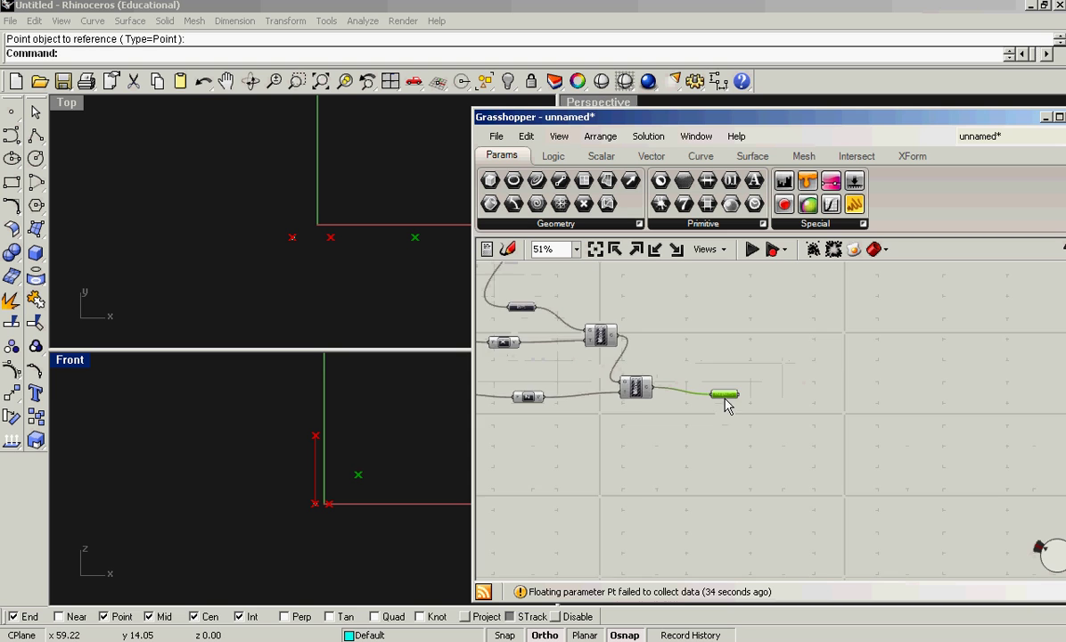
scroll(727, 406, "up", 3)
left_click_drag(728, 402, 908, 422, "alt")
left_click_drag(753, 392, 880, 421)
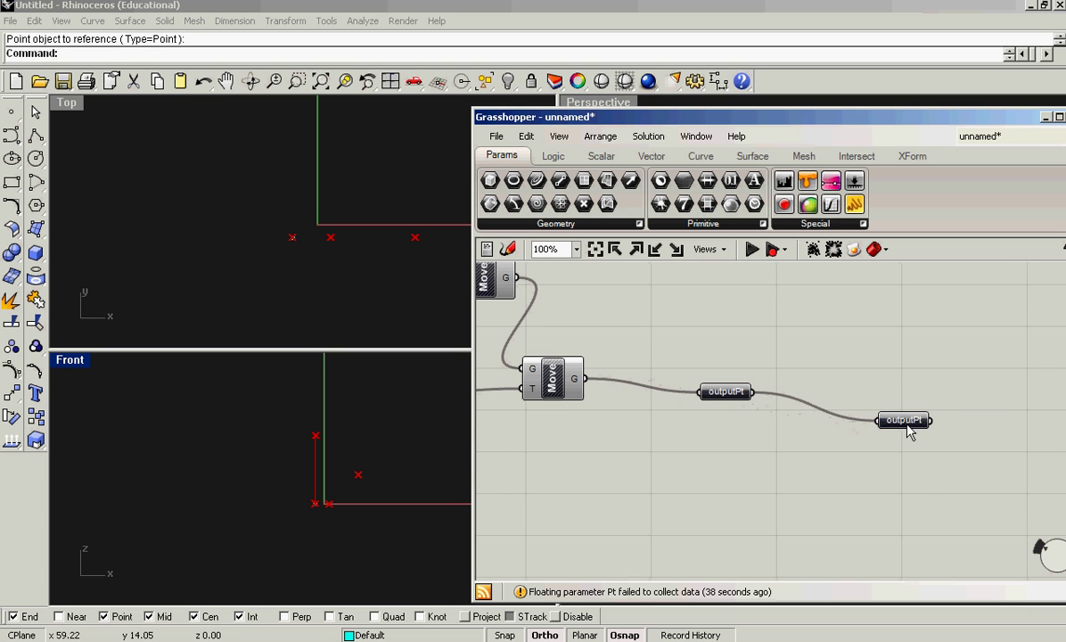
right_click(902, 421)
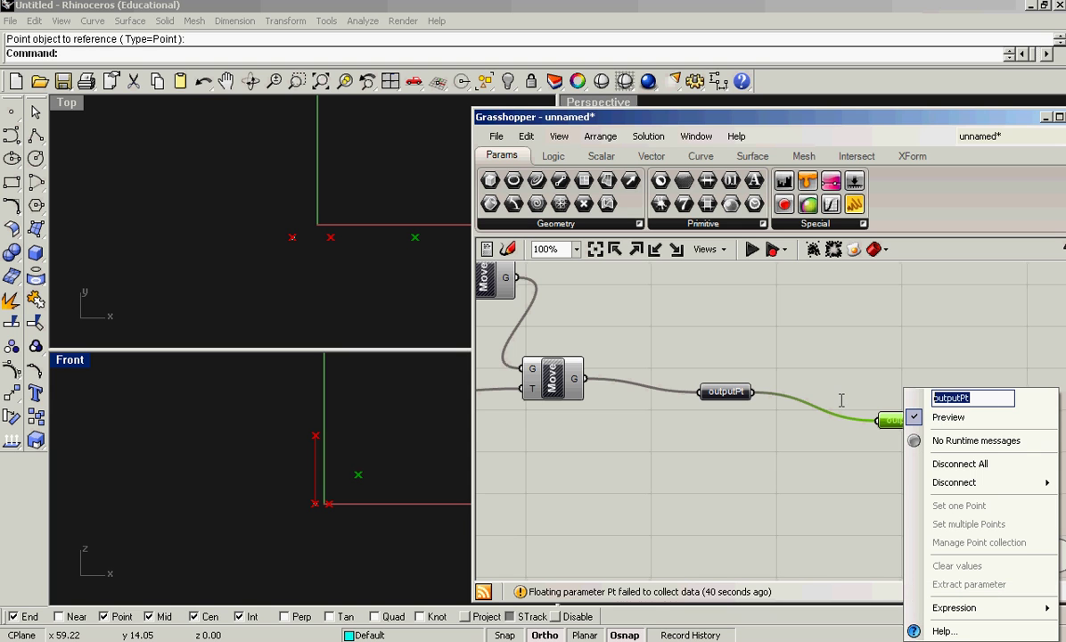
type("Pt2")
left_click(894, 341)
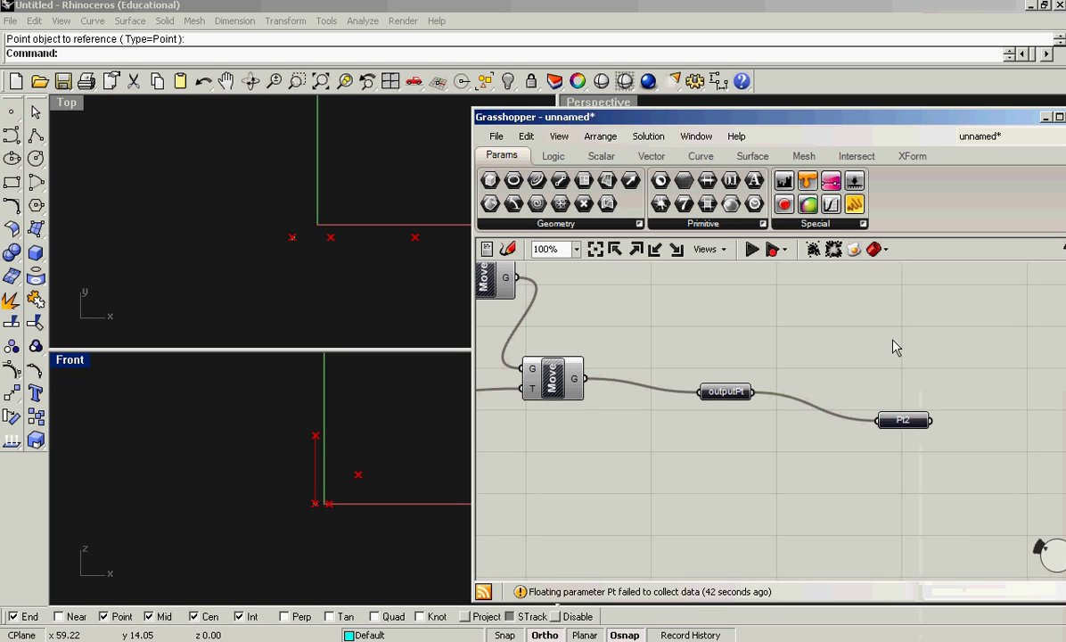
Turn off the preview of the outputPt parameter and shift it closer to the second Move component
scroll(894, 343, "down", 2)
scroll(773, 387, "up", 2)
left_click(792, 371)
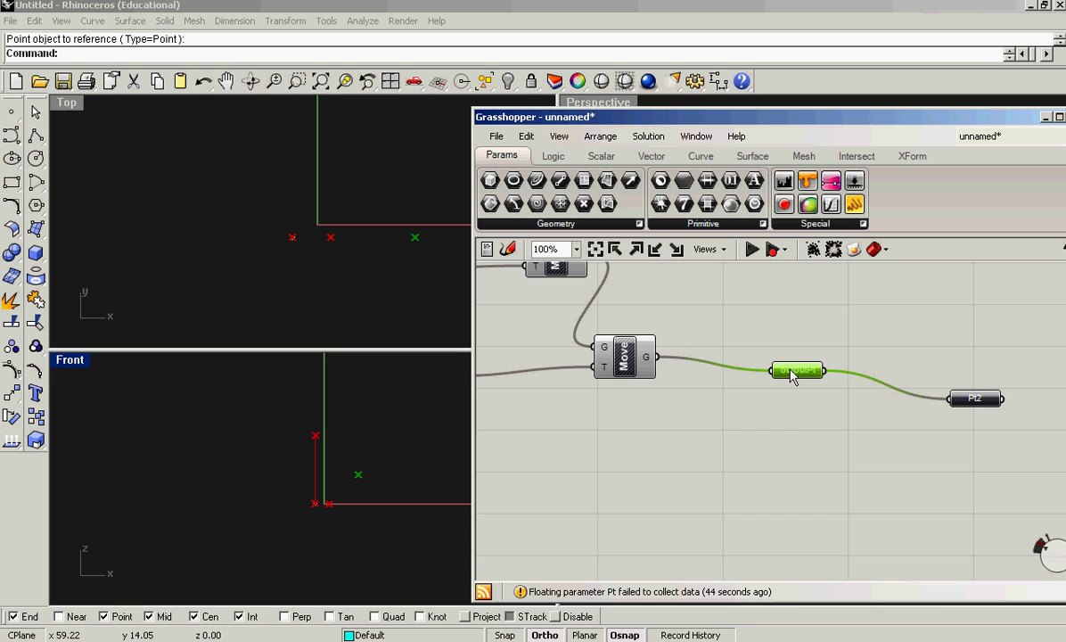
right_click(790, 371)
left_click(795, 400)
scroll(770, 434, "down", 4)
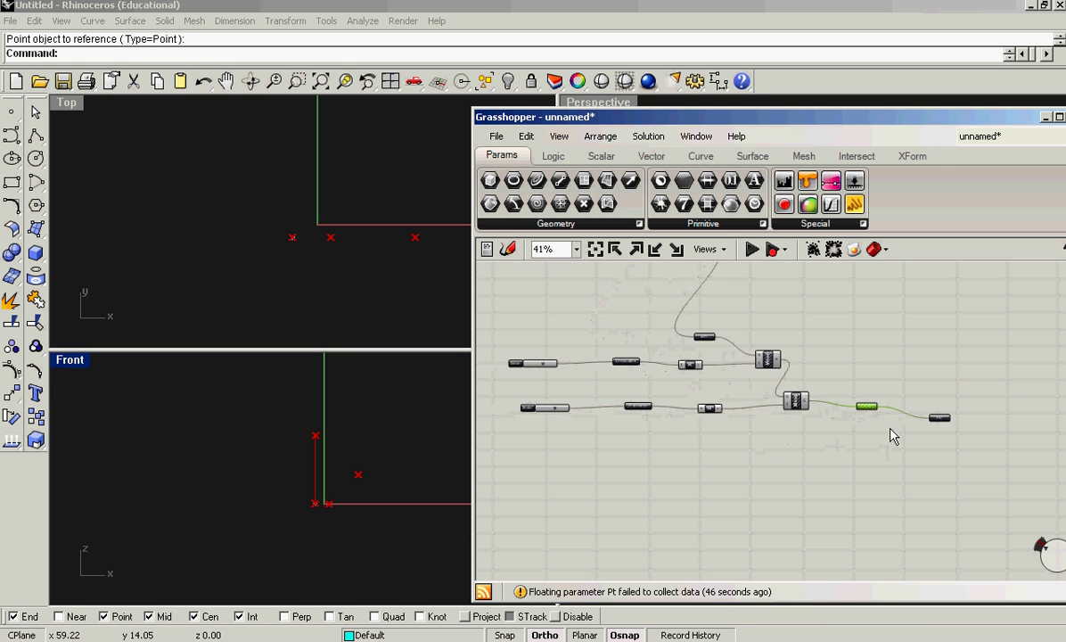
scroll(772, 450, "up", 2)
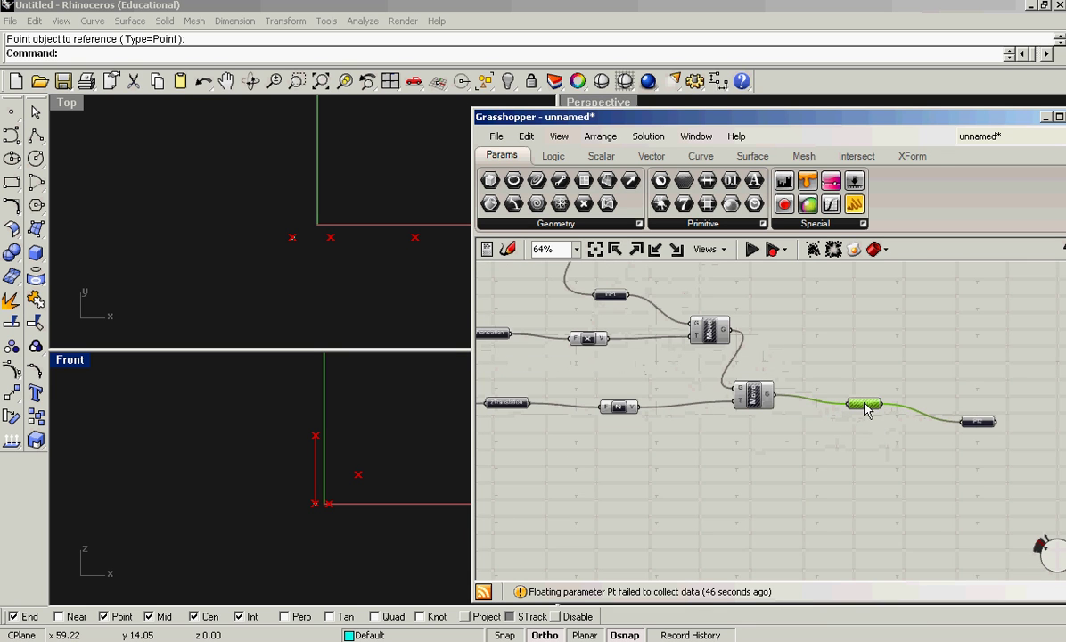
Turn off the preview of the inPt parameter that feeds the first Move component
left_click(610, 295)
right_click(610, 295)
left_click(614, 324)
scroll(780, 314, "down", 1)
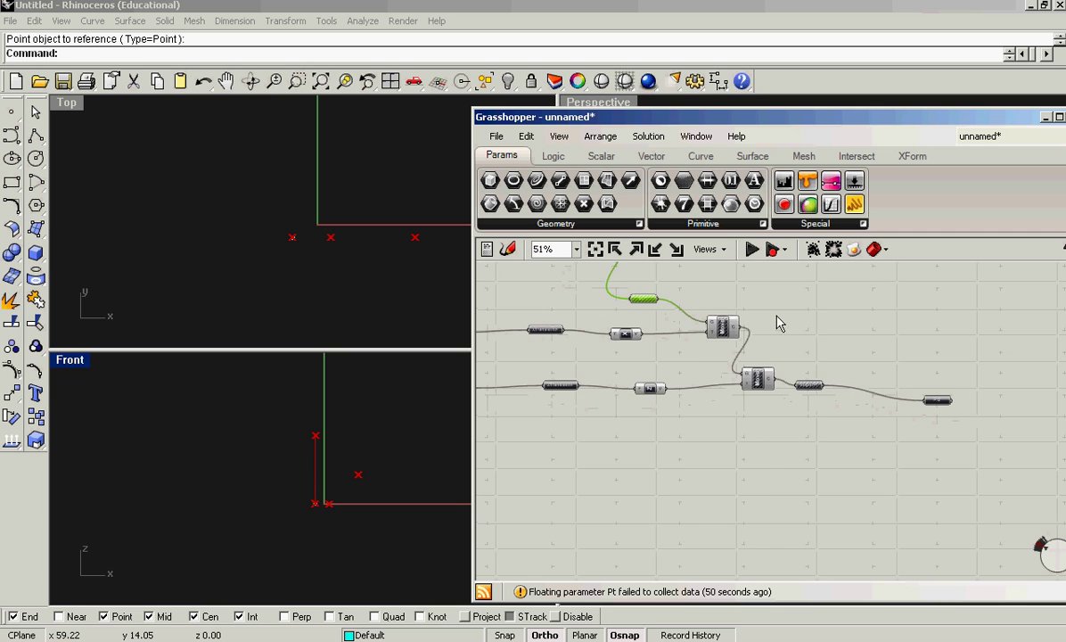
Shift the xTranslation and zTranslation parameters closer to the X and Z unit vector components
right_click_drag(724, 328, 801, 332)
scroll(625, 347, "up", 2)
left_click_drag(690, 497, 691, 330)
scroll(711, 335, "down", 2)
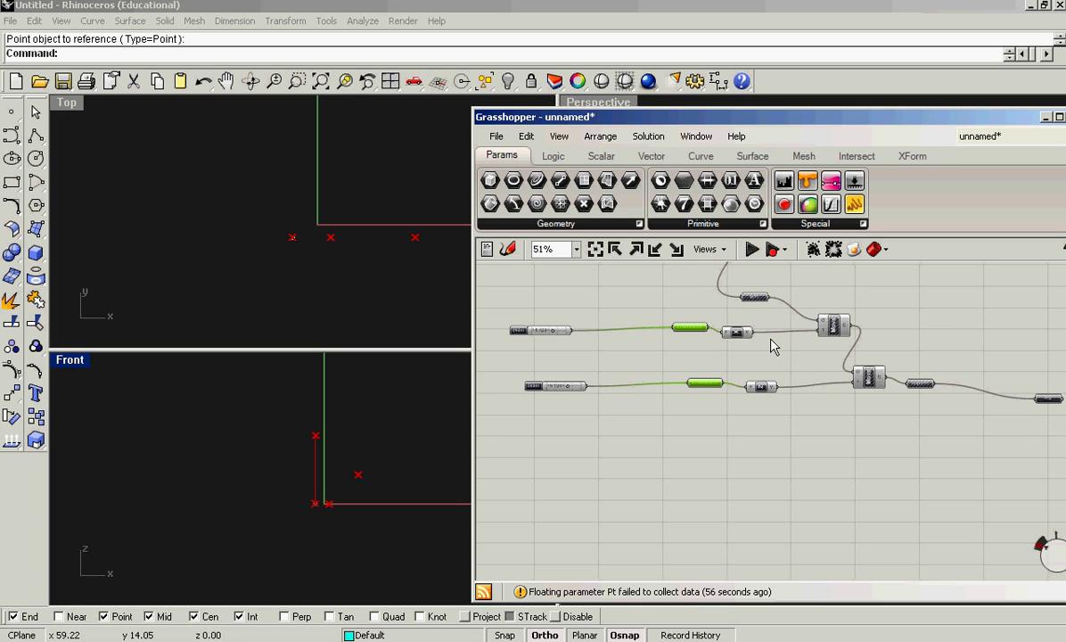
scroll(753, 310, "up", 2)
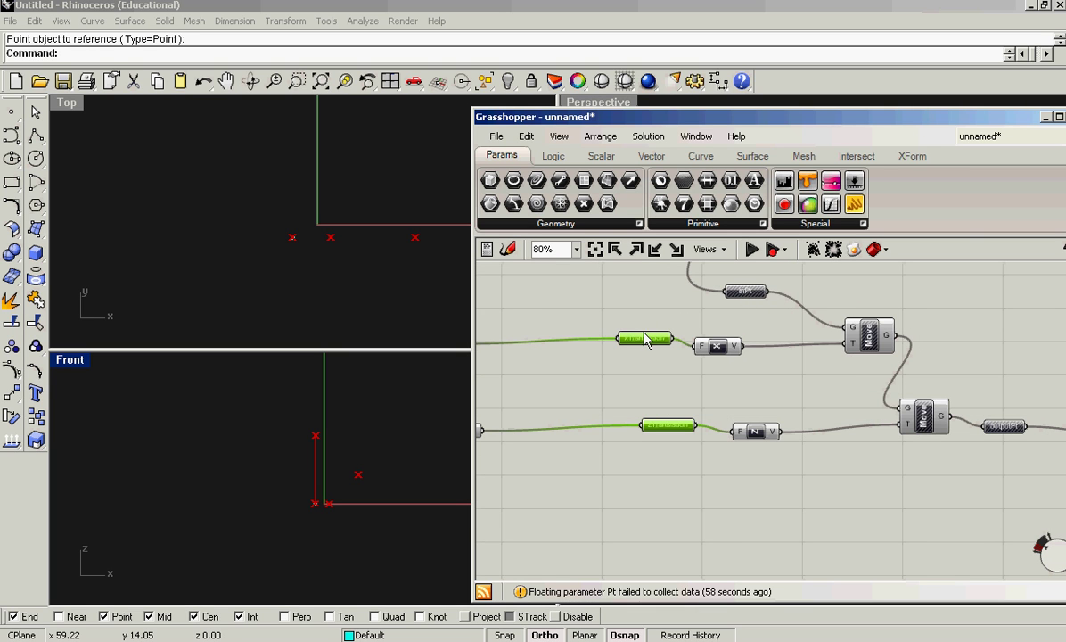
scroll(701, 375, "up", 3)
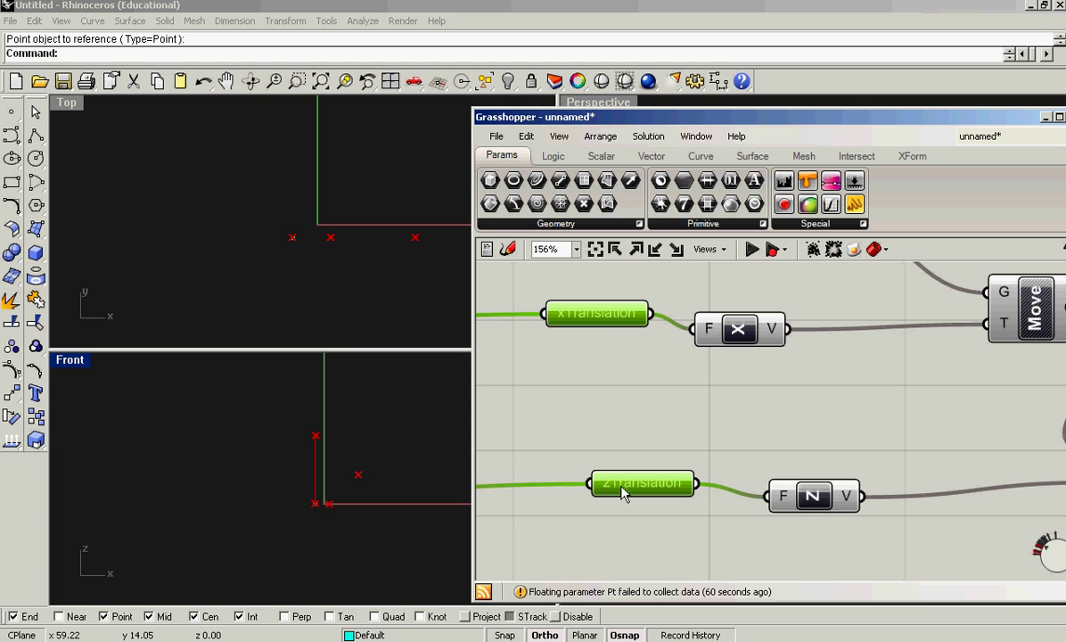
Cluster everything from inPt and the two translation parameters through outputPt, and place the cluster between its sliders and Pt2
scroll(607, 374, "down", 3)
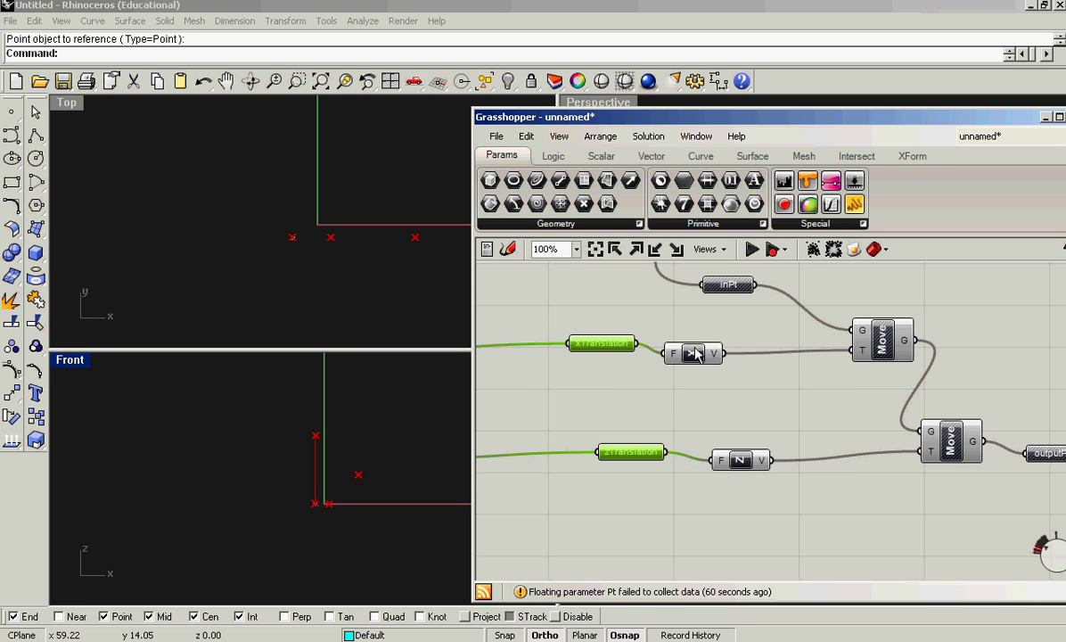
scroll(676, 408, "down", 2)
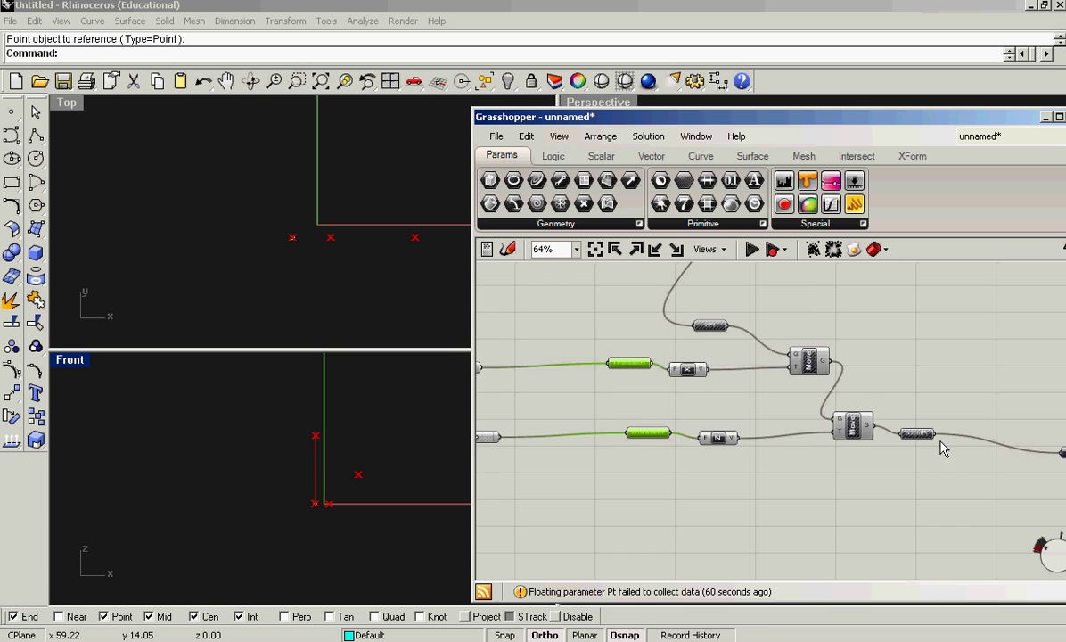
scroll(927, 448, "up", 3)
scroll(907, 446, "down", 4)
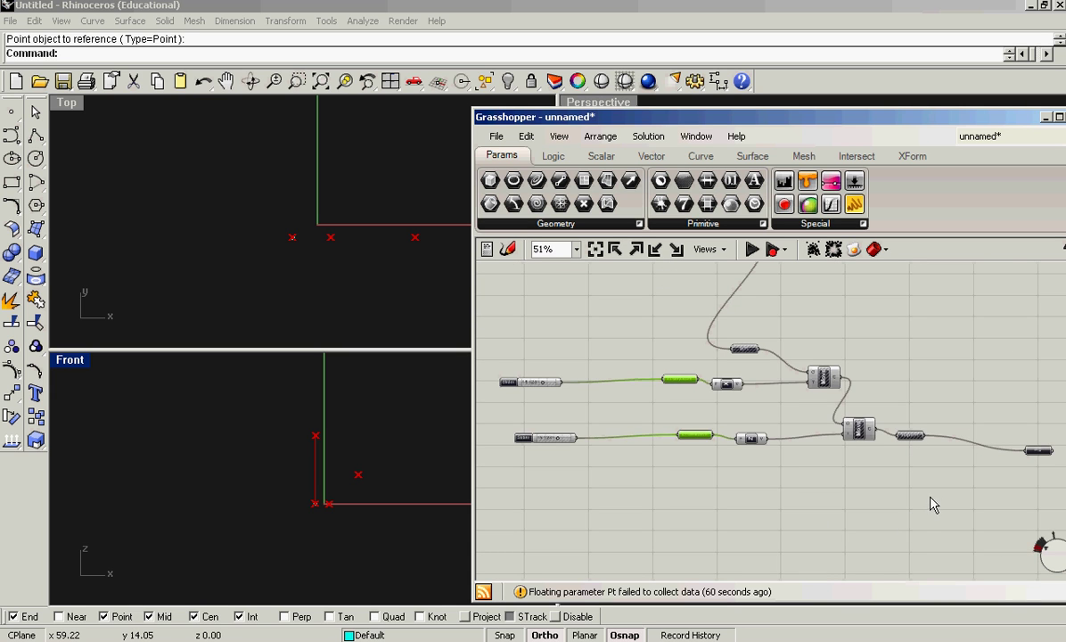
left_click_drag(931, 495, 622, 311)
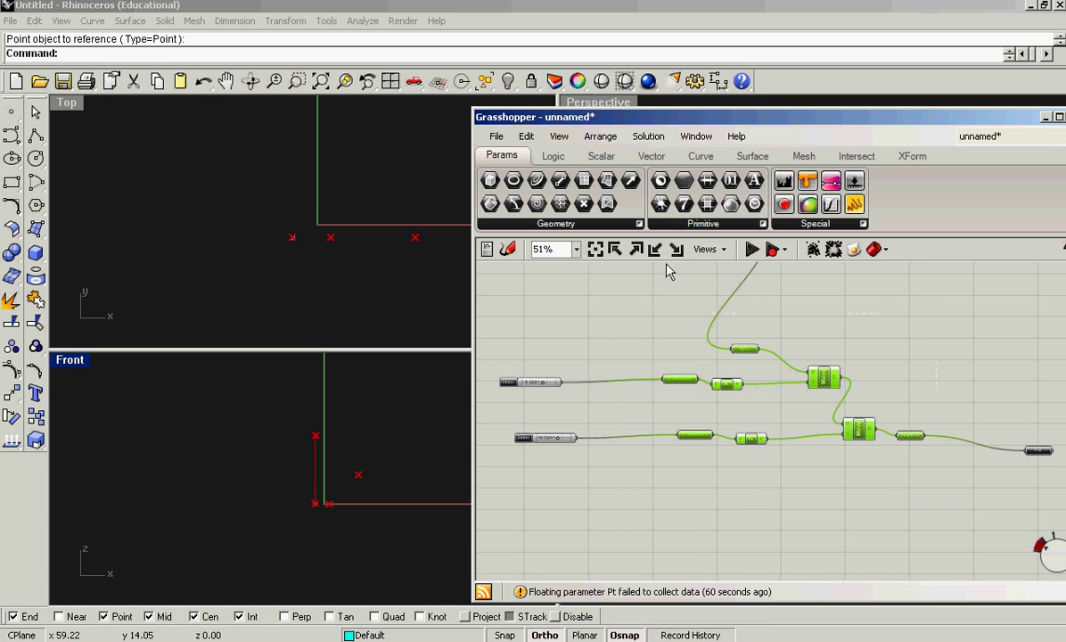
left_click(620, 139)
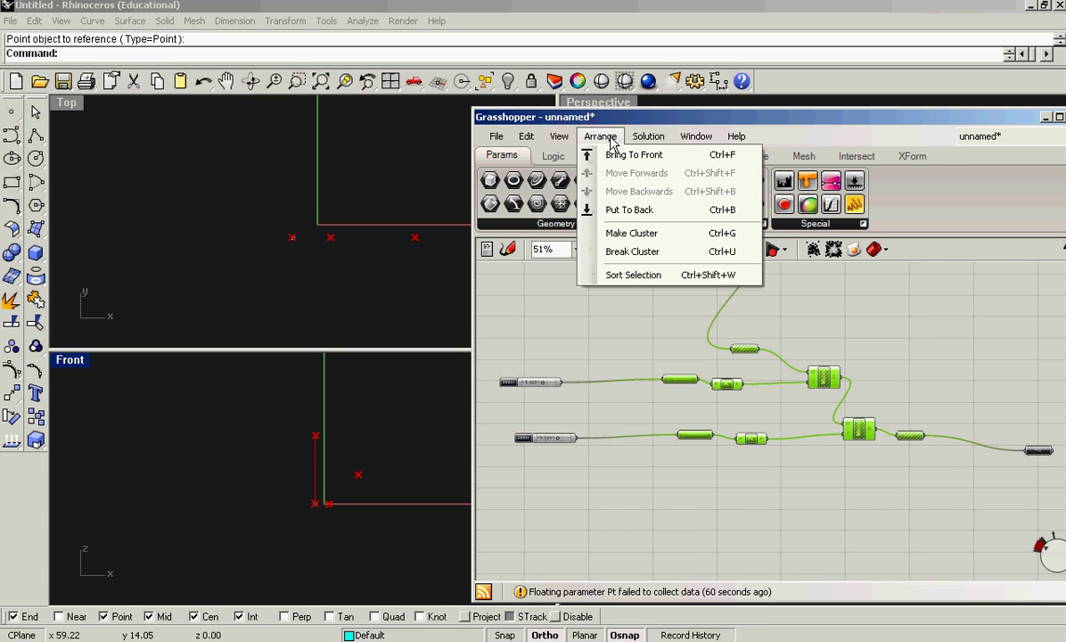
left_click(635, 234)
scroll(745, 392, "down", 3)
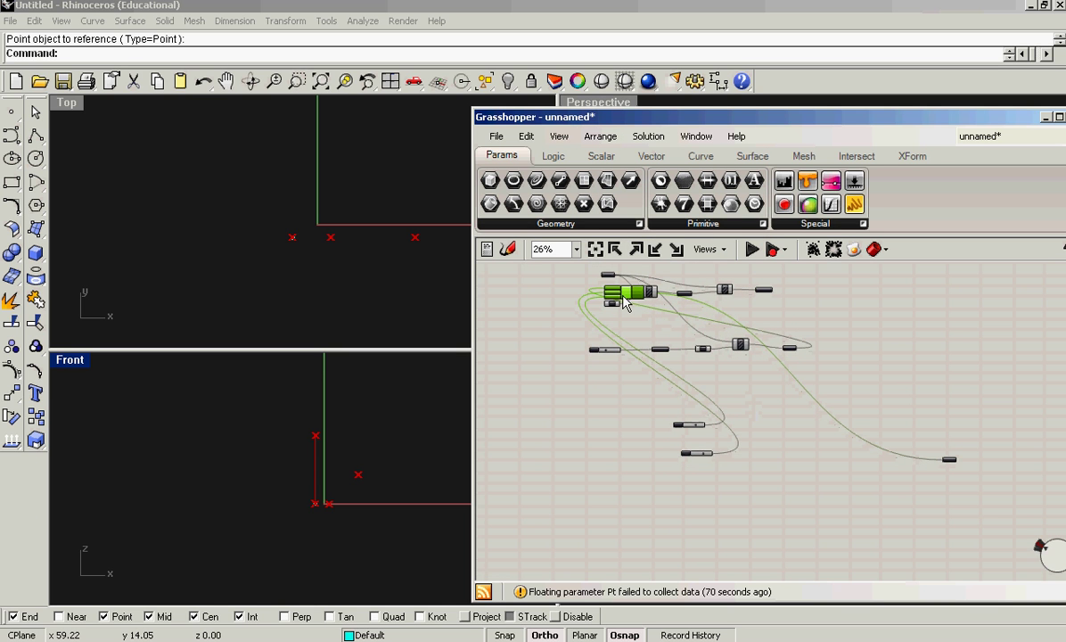
left_click_drag(627, 298, 815, 453)
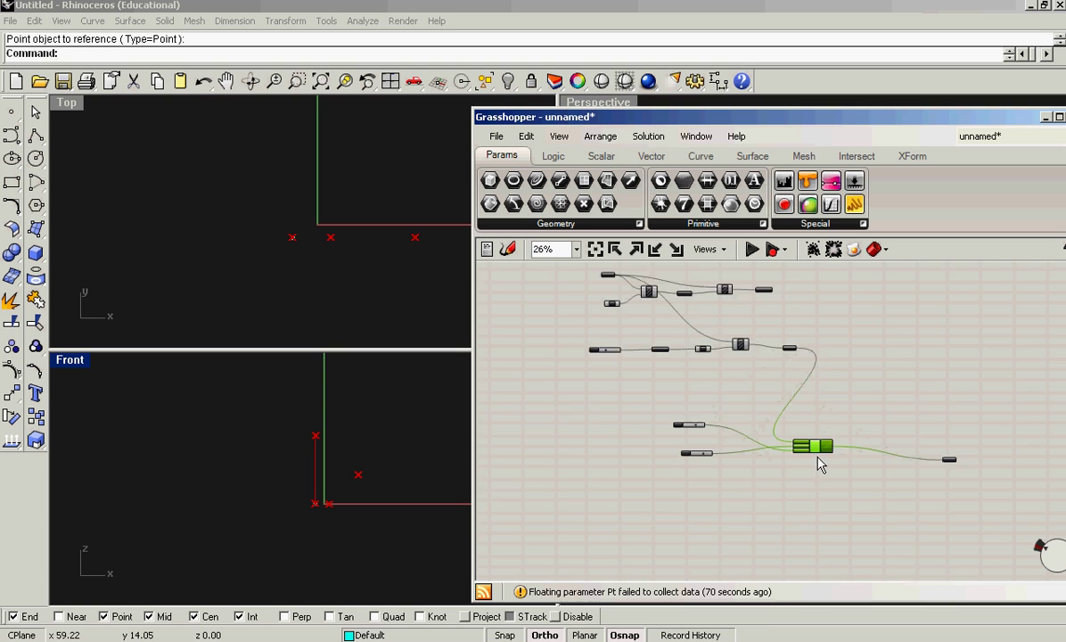
Rename the new cluster as move Point x z
scroll(821, 462, "up", 5)
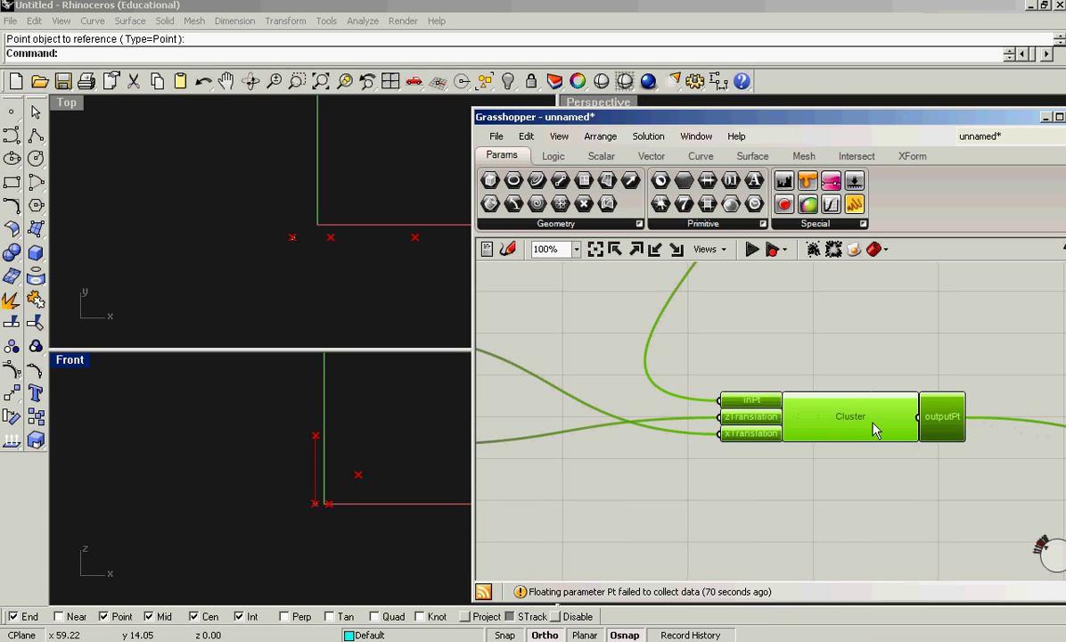
right_click(863, 427)
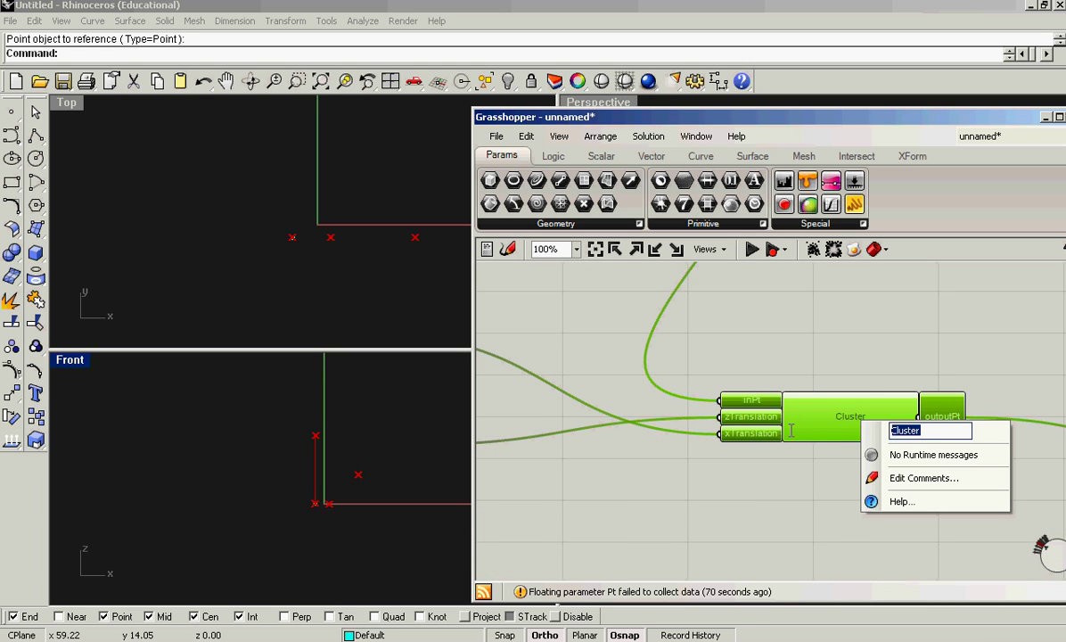
type("move Point x z")
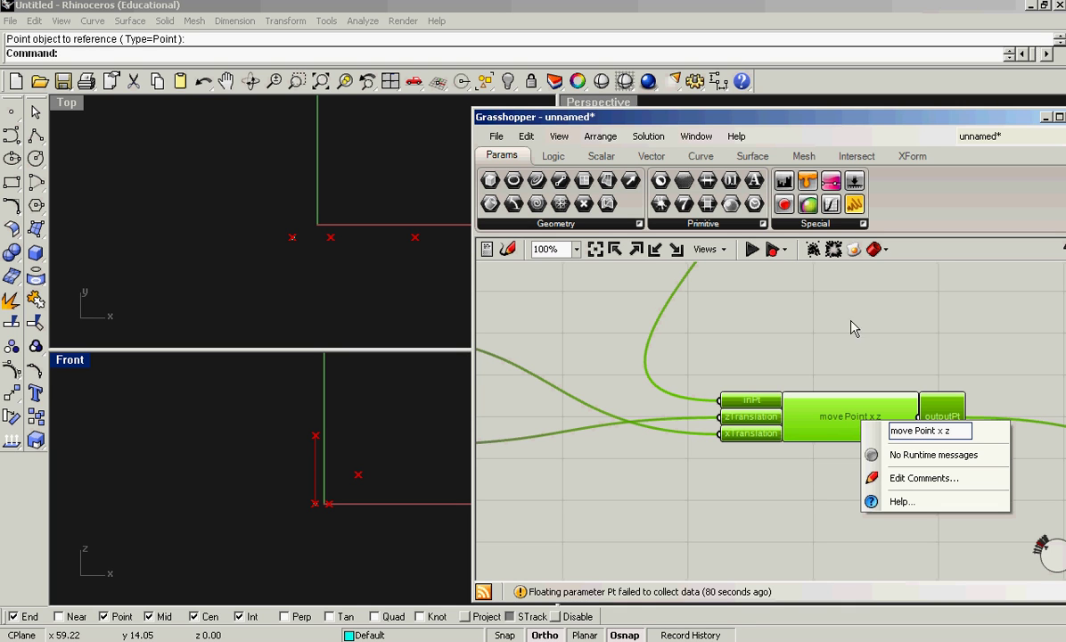
key("Return")
Duplicate the move Point x z cluster together with its two sliders and Pt2, placing the copy diagonally below the original
scroll(860, 338, "down", 5)
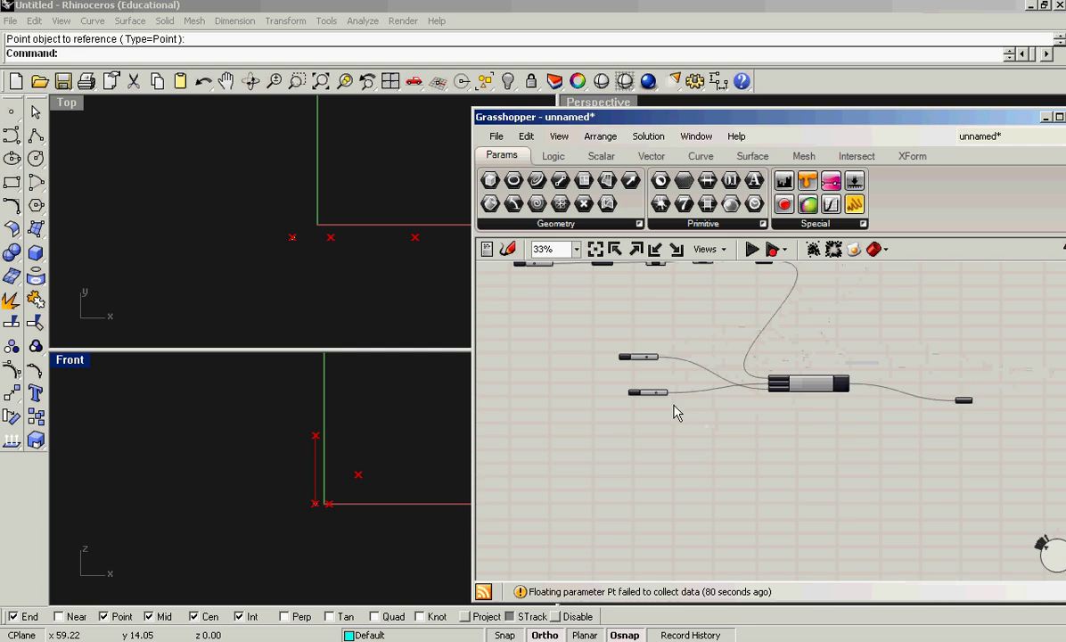
scroll(675, 411, "down", 1)
right_click_drag(802, 416, 740, 385)
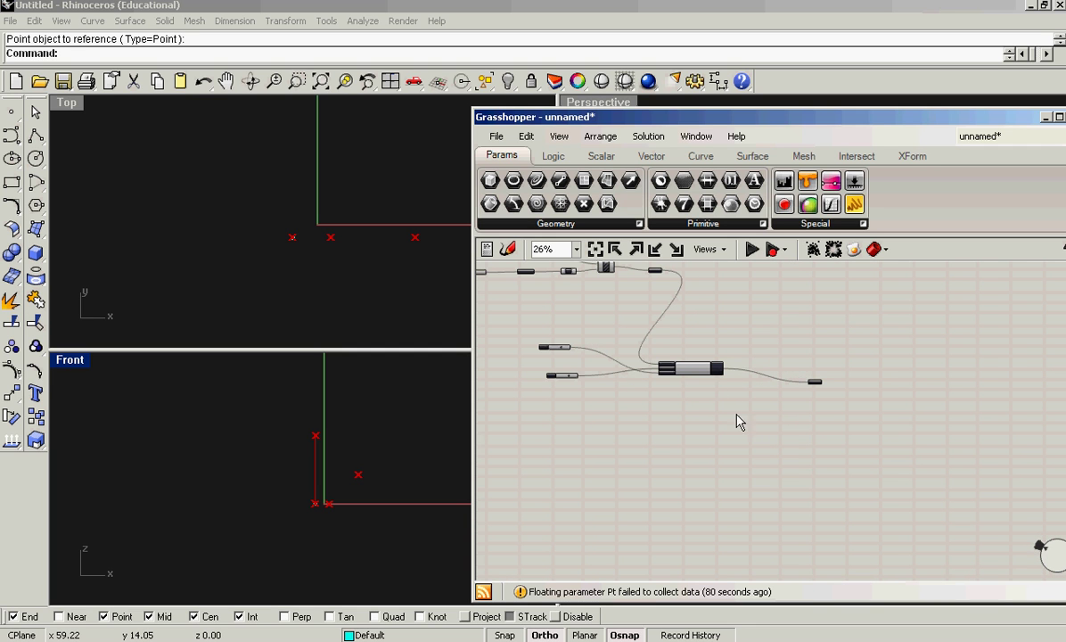
left_click_drag(863, 428, 486, 329)
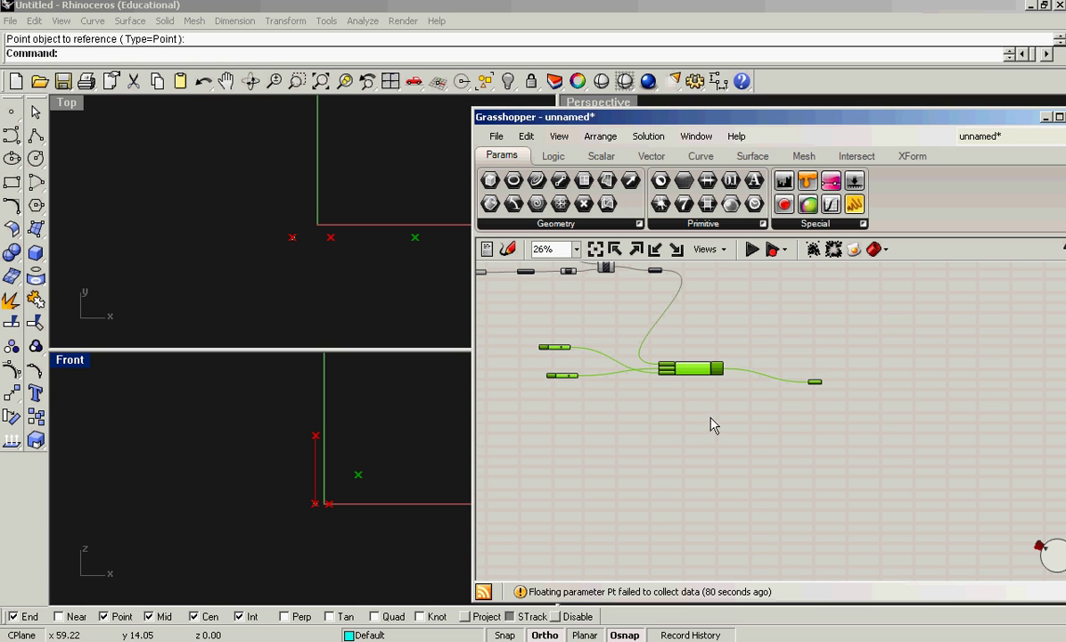
left_click_drag(704, 370, 813, 445, "alt")
scroll(807, 419, "up", 4)
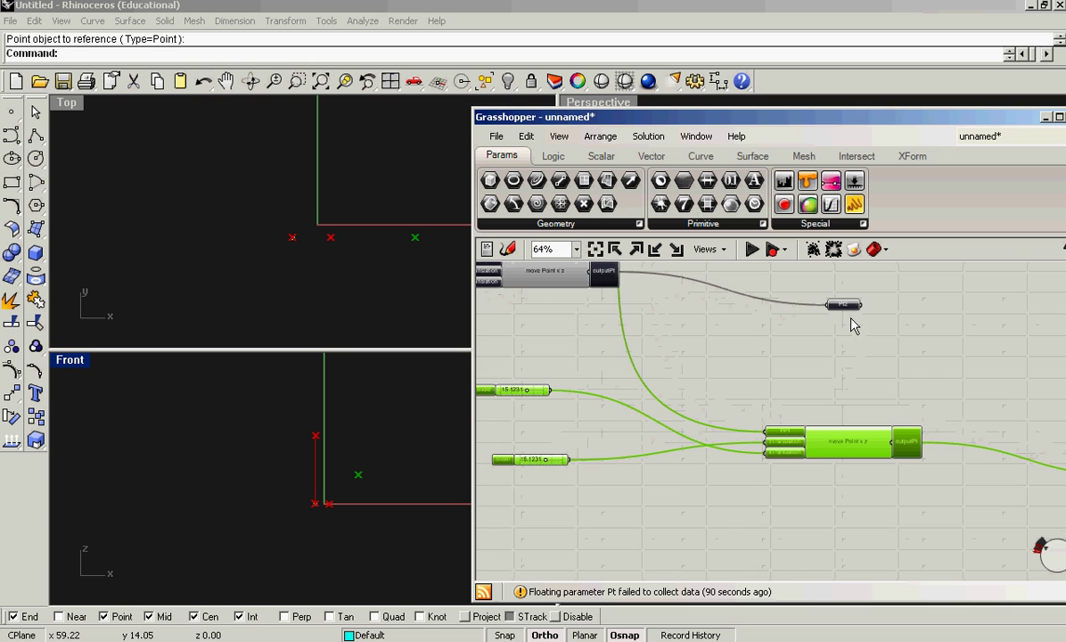
Connect the original Pt2 to the inPt input of the copied move Point x z cluster
left_click(843, 305)
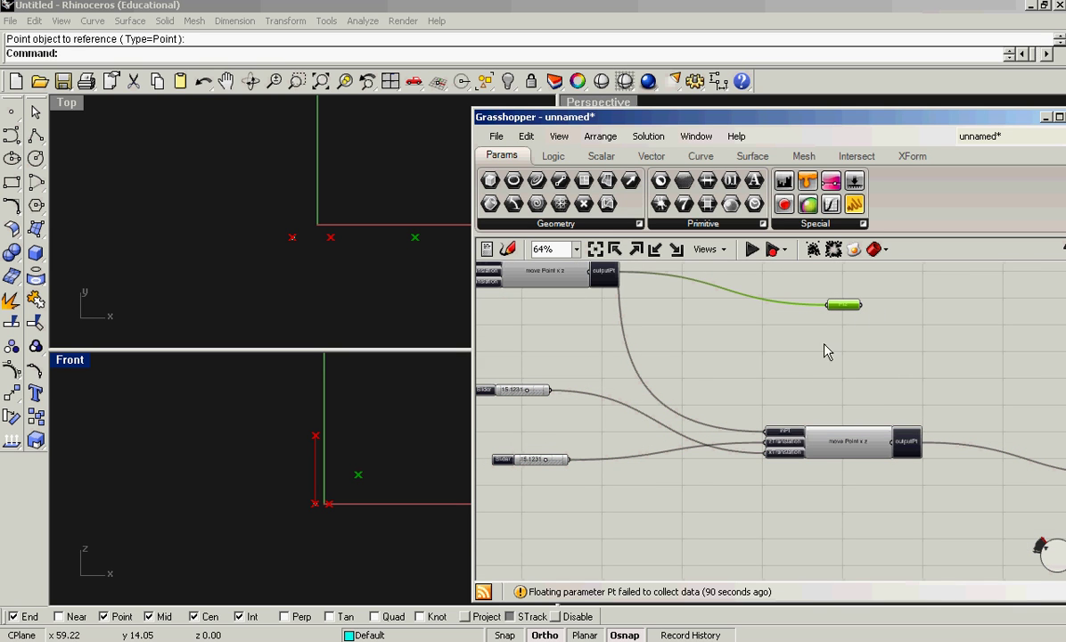
scroll(767, 428, "up", 2)
scroll(786, 408, "down", 2)
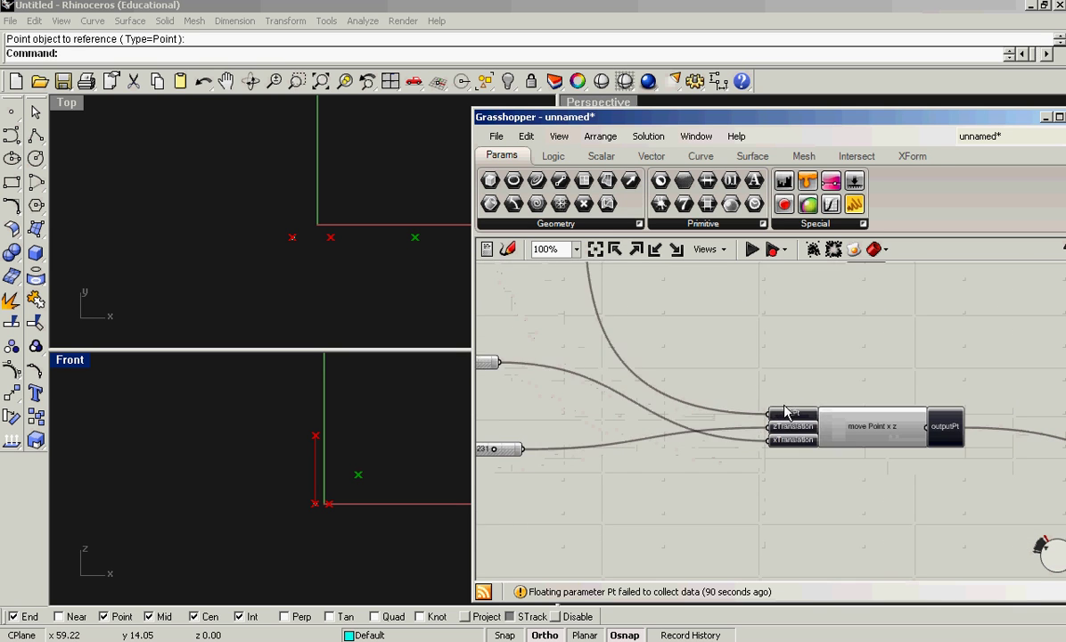
left_click_drag(869, 286, 725, 394)
scroll(725, 394, "down", 2)
scroll(784, 446, "up", 3)
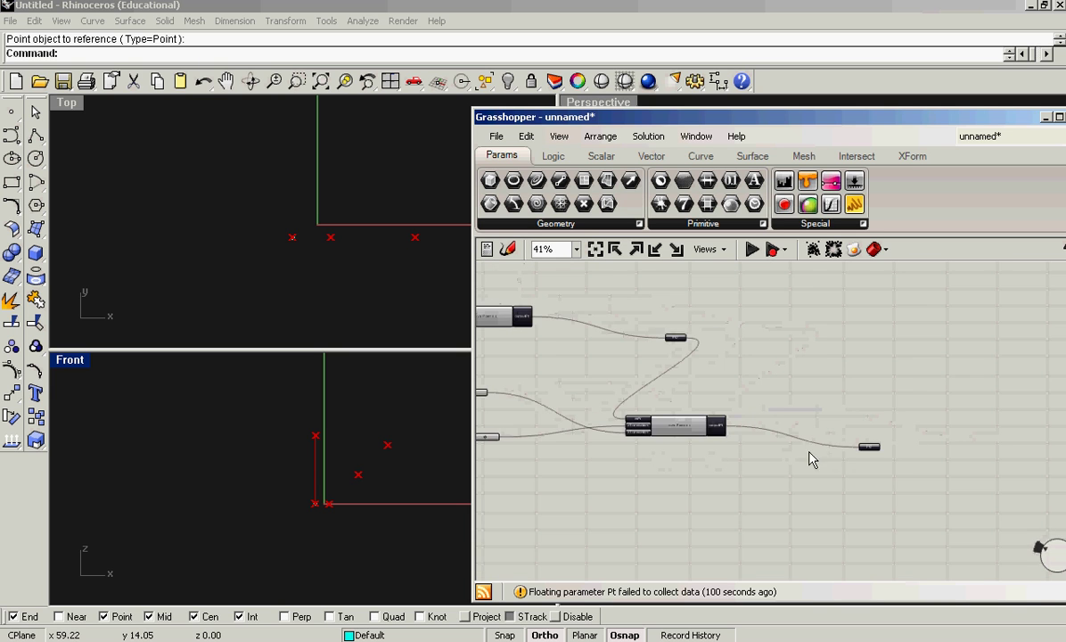
Rename the copied point parameter after the second cluster as Pt3
right_click(881, 443)
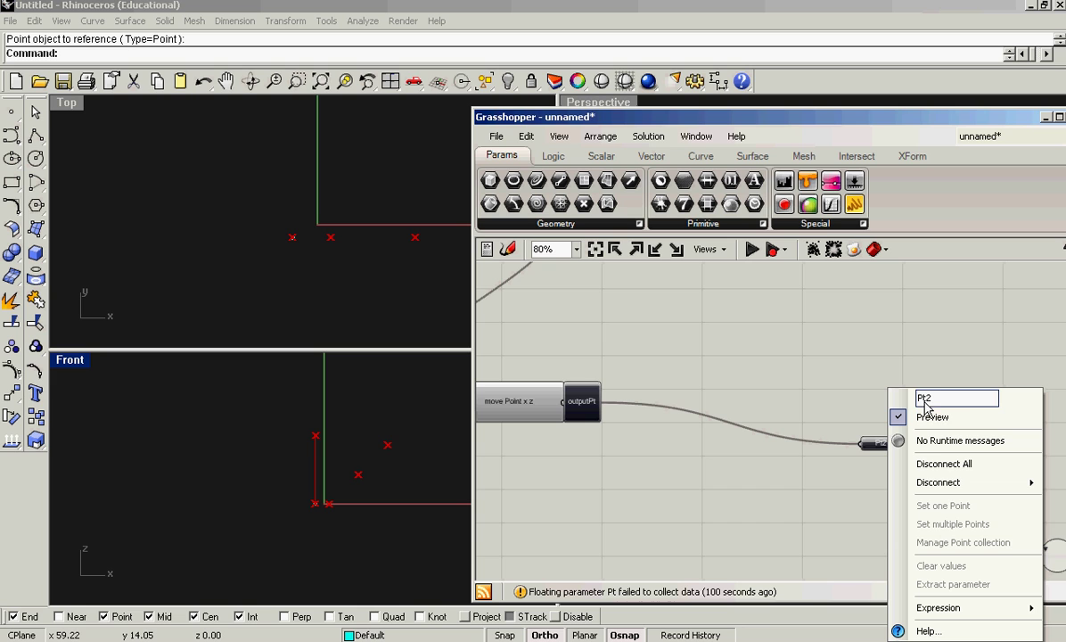
type("3")
key("Return")
Set the second cluster's X translation slider to about 17.4 and slightly reduce the first cluster's Z translation slider
scroll(709, 521, "down", 5)
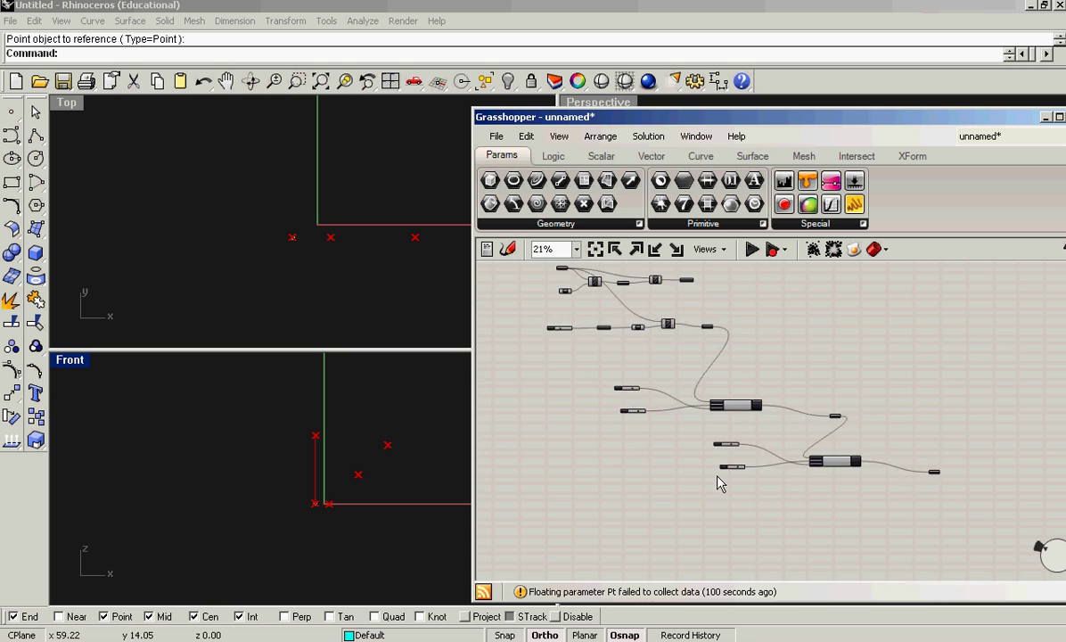
scroll(720, 482, "up", 5)
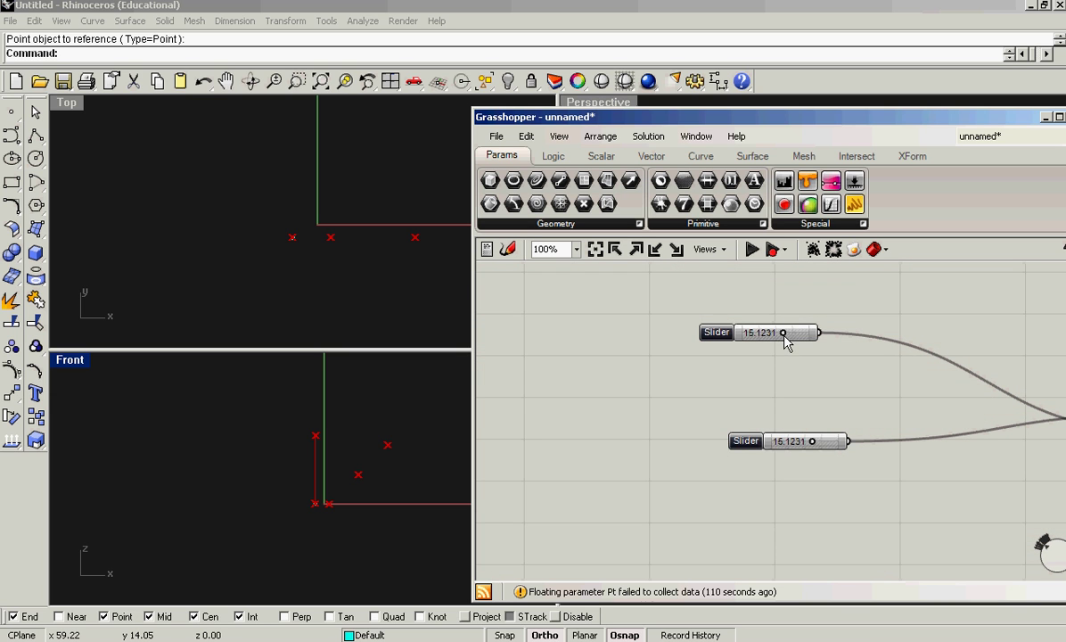
mouse_move(784, 335)
left_mouse_down()
mouse_move(741, 338)
mouse_move(789, 339)
left_mouse_up()
scroll(695, 435, "down", 2)
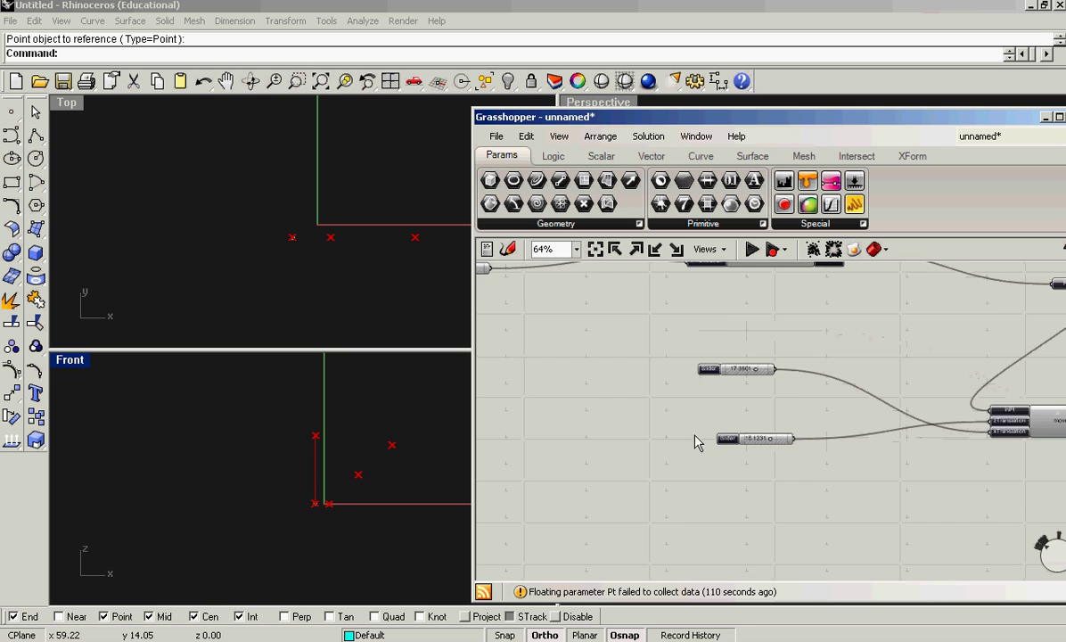
right_click_drag(655, 425, 793, 512)
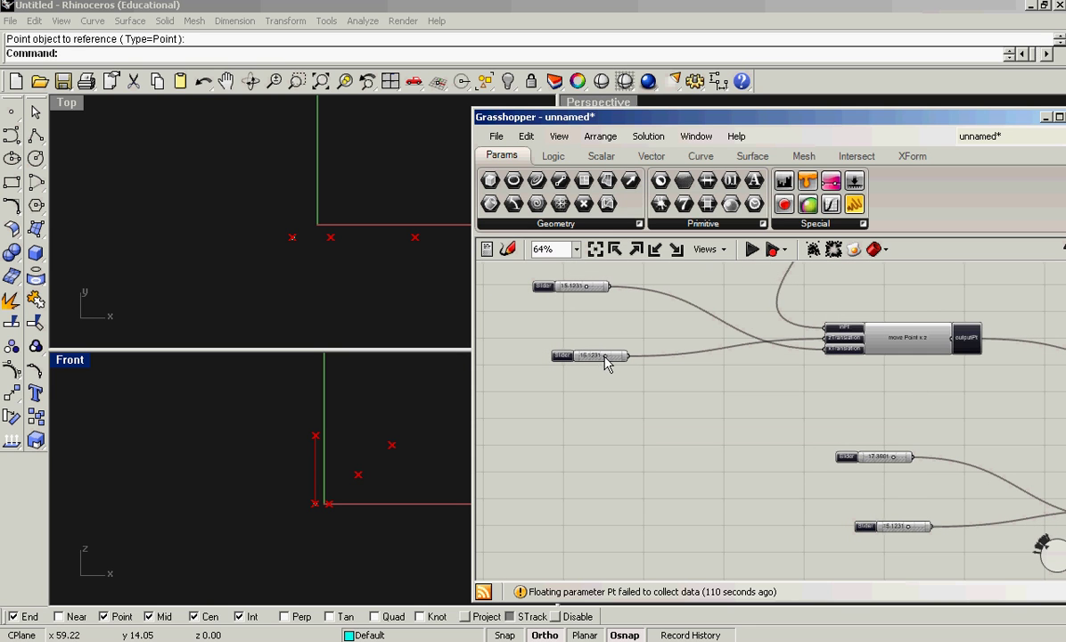
left_click_drag(606, 358, 603, 357)
scroll(627, 429, "down", 4)
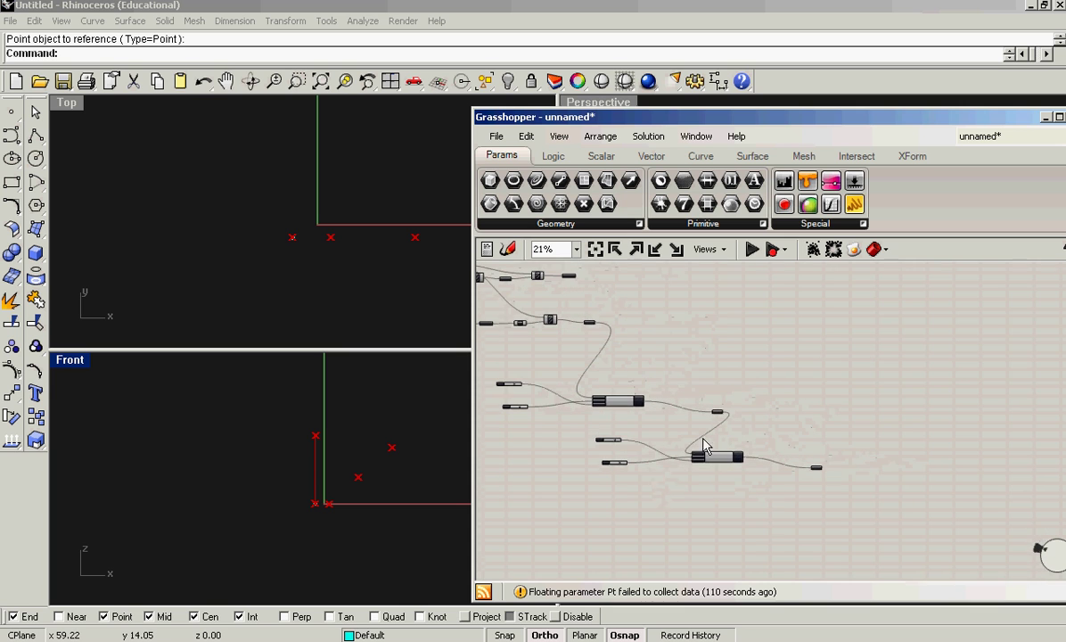
Add a three-input Merge component beyond the points, move Pt3 toward it, and connect Pt3 to its C input
left_click(552, 158)
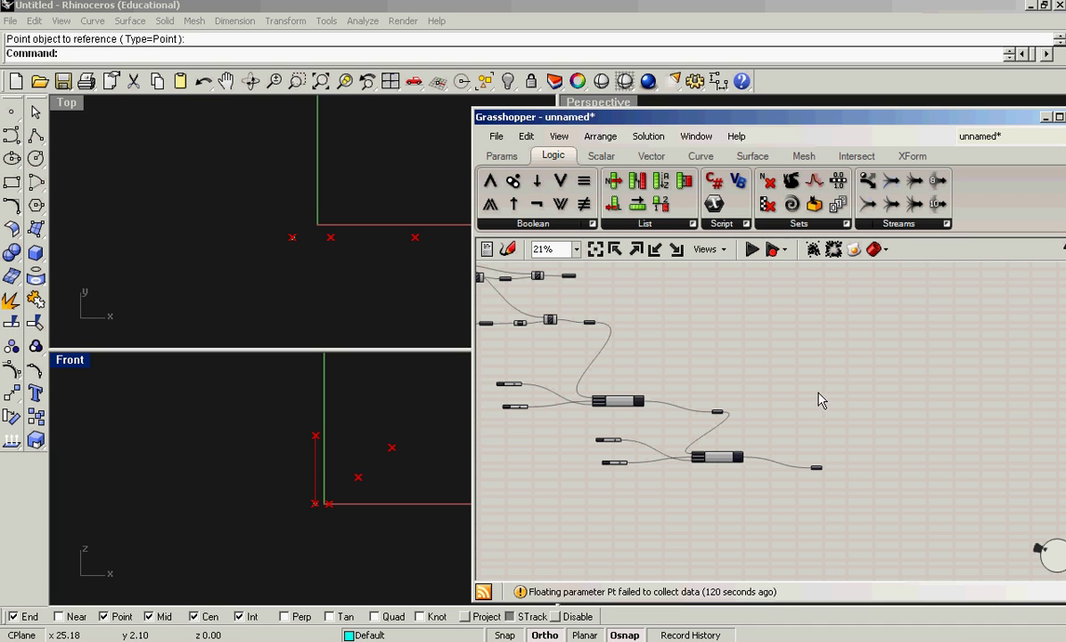
scroll(845, 426, "up", 2)
scroll(799, 513, "up", 2)
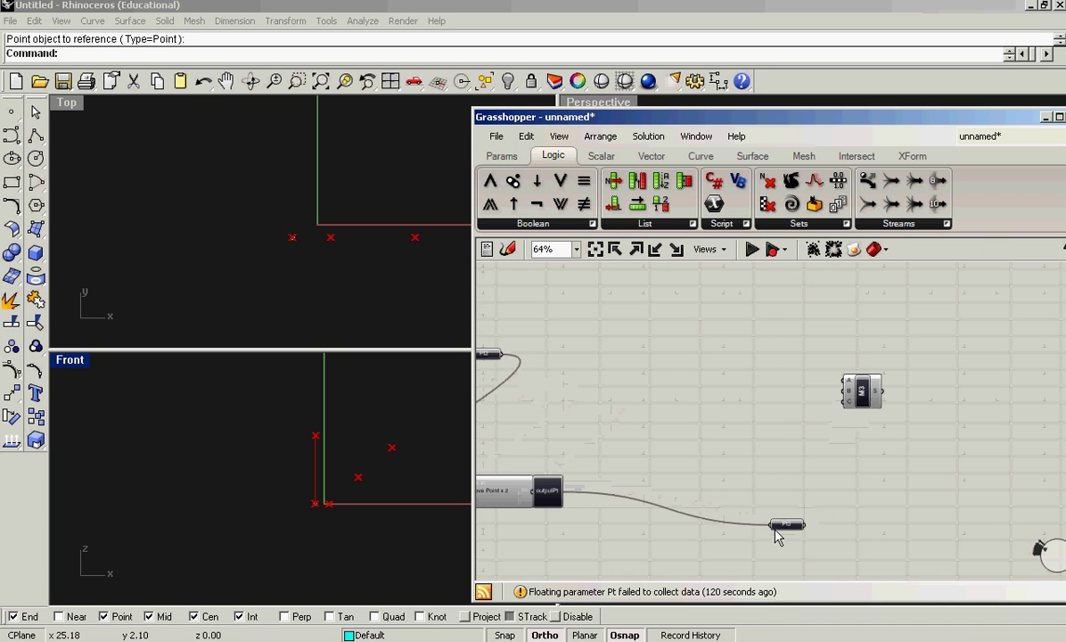
left_click_drag(789, 520, 909, 361)
scroll(760, 461, "up", 2)
scroll(624, 355, "down", 2)
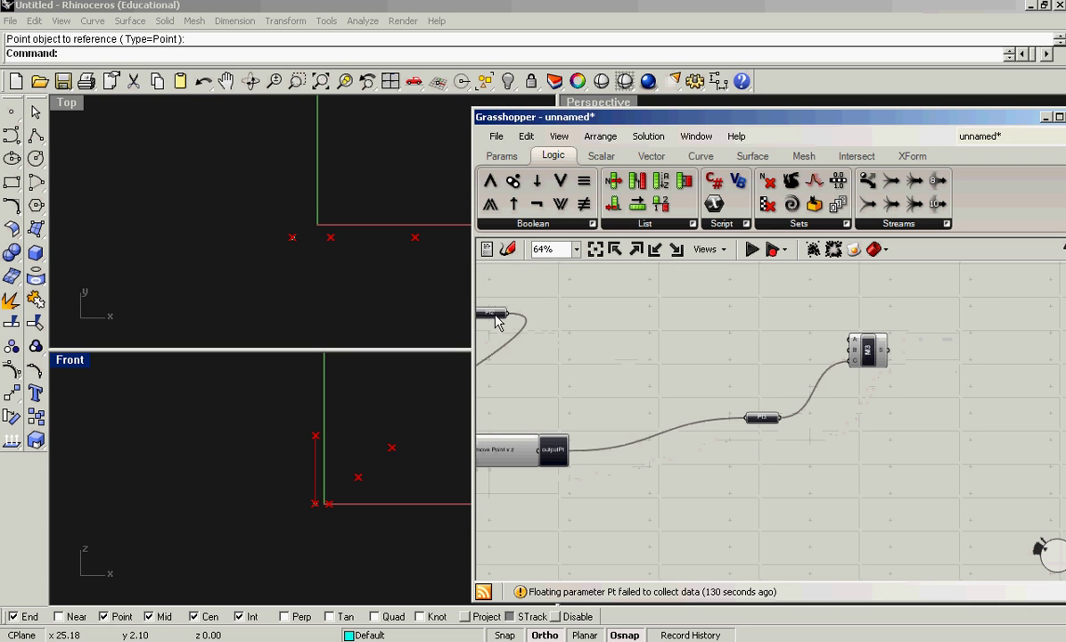
Move Pt2 closer to the Merge component and connect it to the B input
left_click_drag(497, 323, 996, 354)
scroll(578, 330, "up", 2)
scroll(927, 415, "down", 4)
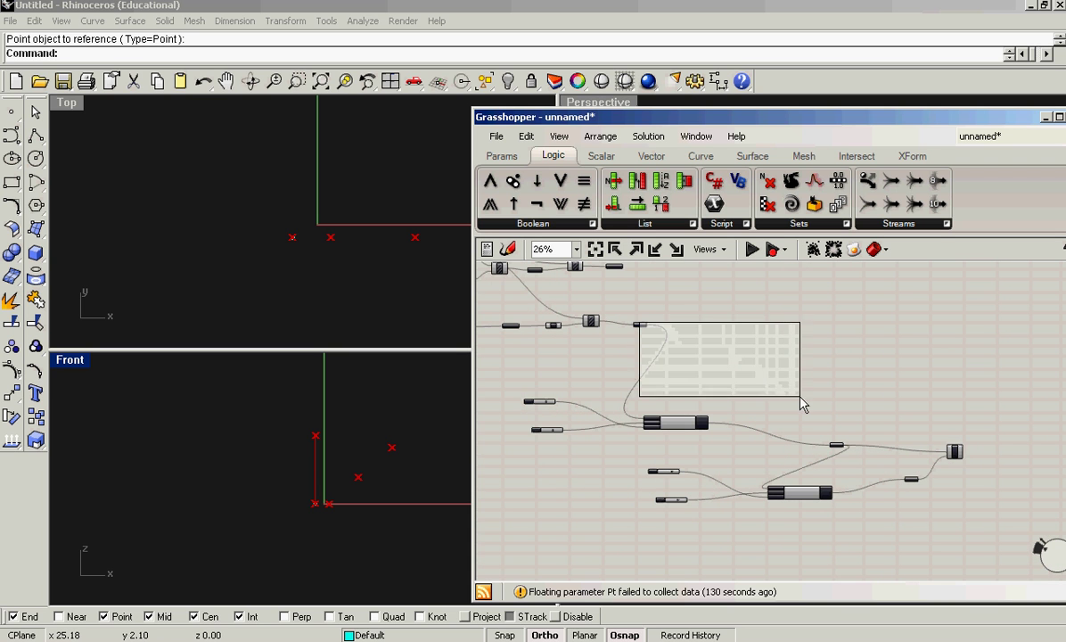
Connect the first profile point to the Merge component's A input and place the Merge beyond Pt3
left_click_drag(958, 454, 714, 335)
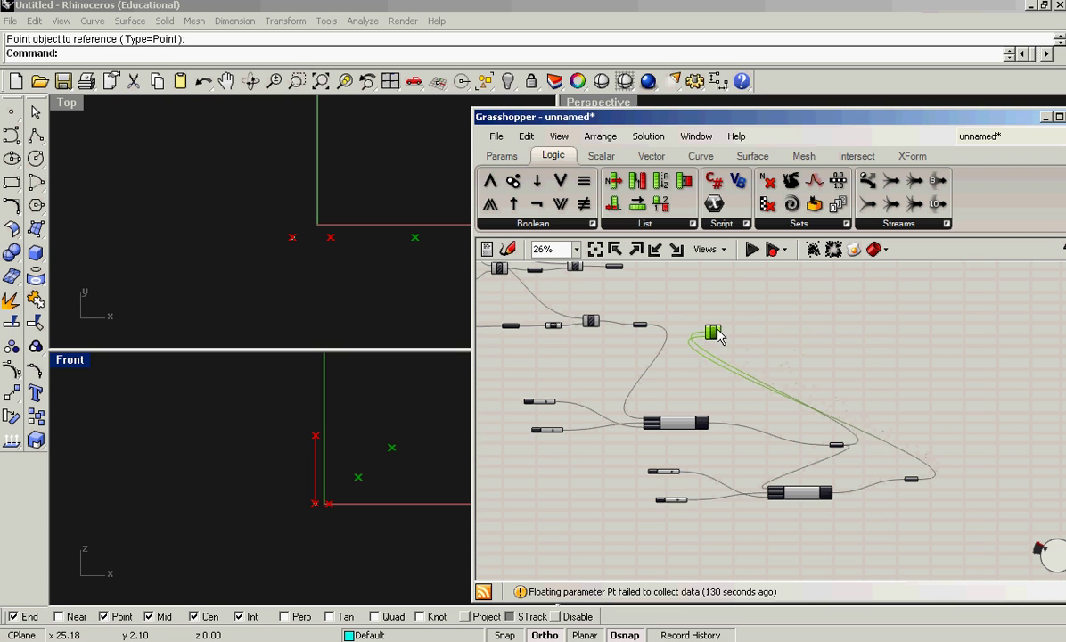
scroll(646, 335, "up", 5)
left_click_drag(643, 308, 799, 318)
scroll(693, 359, "down", 5)
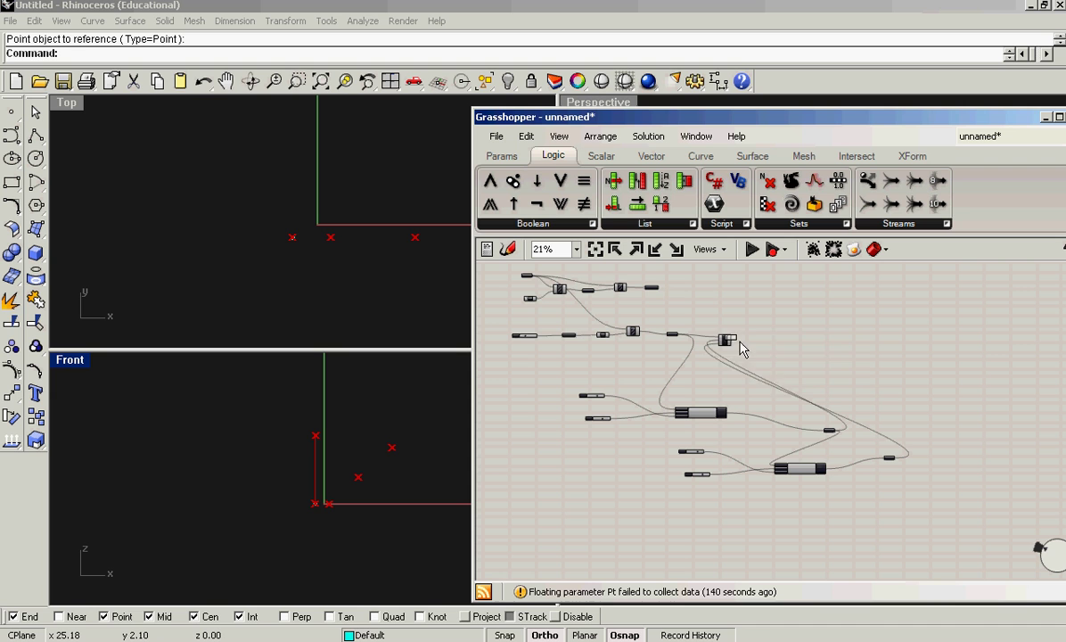
left_click_drag(723, 341, 924, 402)
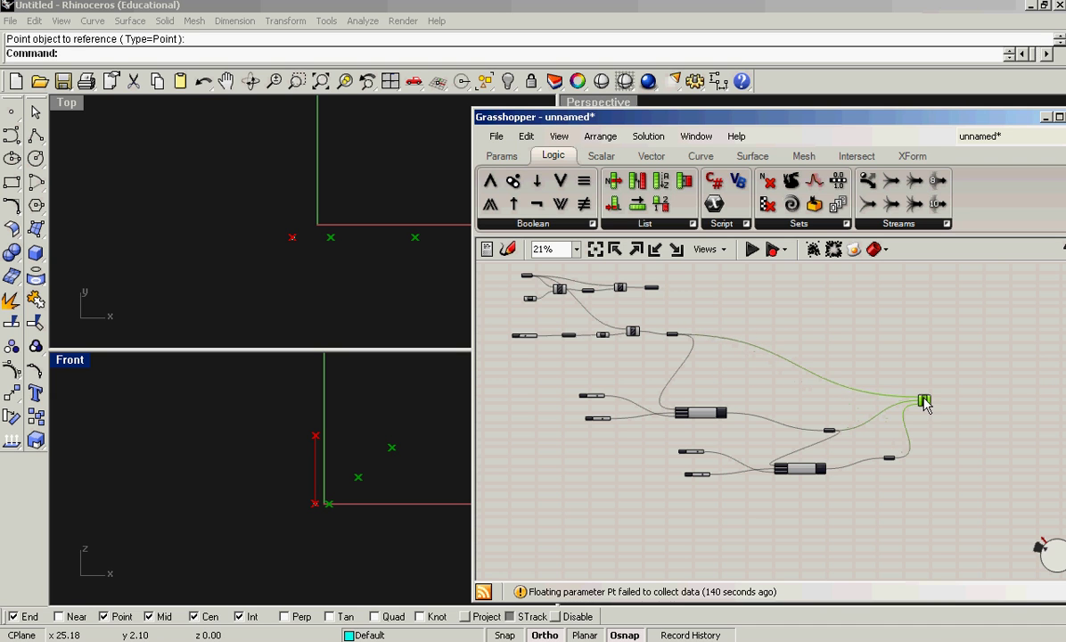
Add an Interpolate curve component beside the Merge and connect the merged points to its V input
left_click(676, 250)
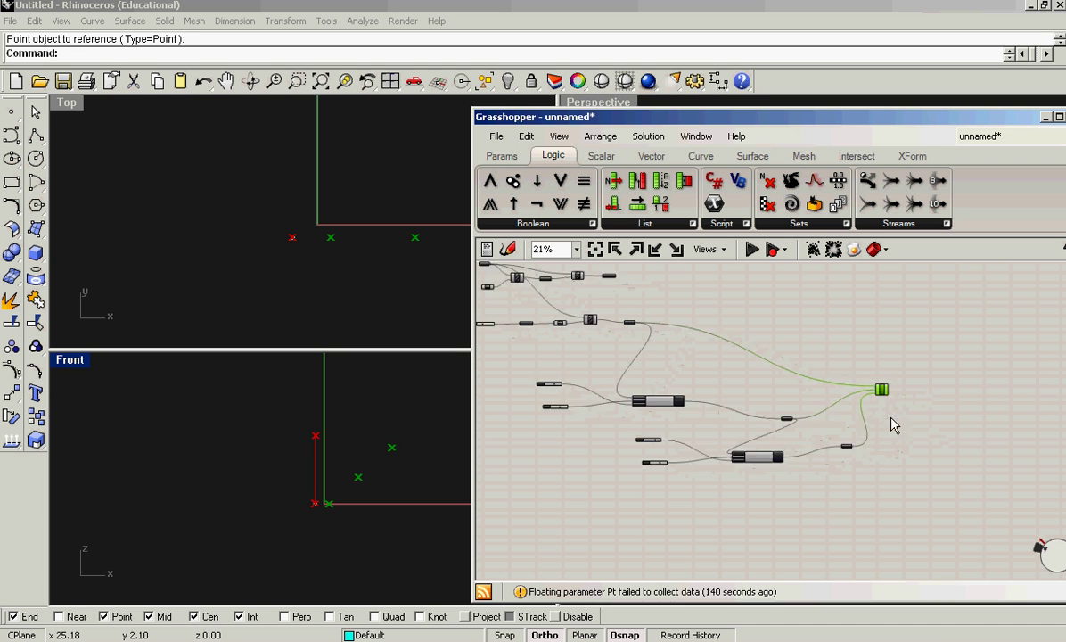
left_click(701, 158)
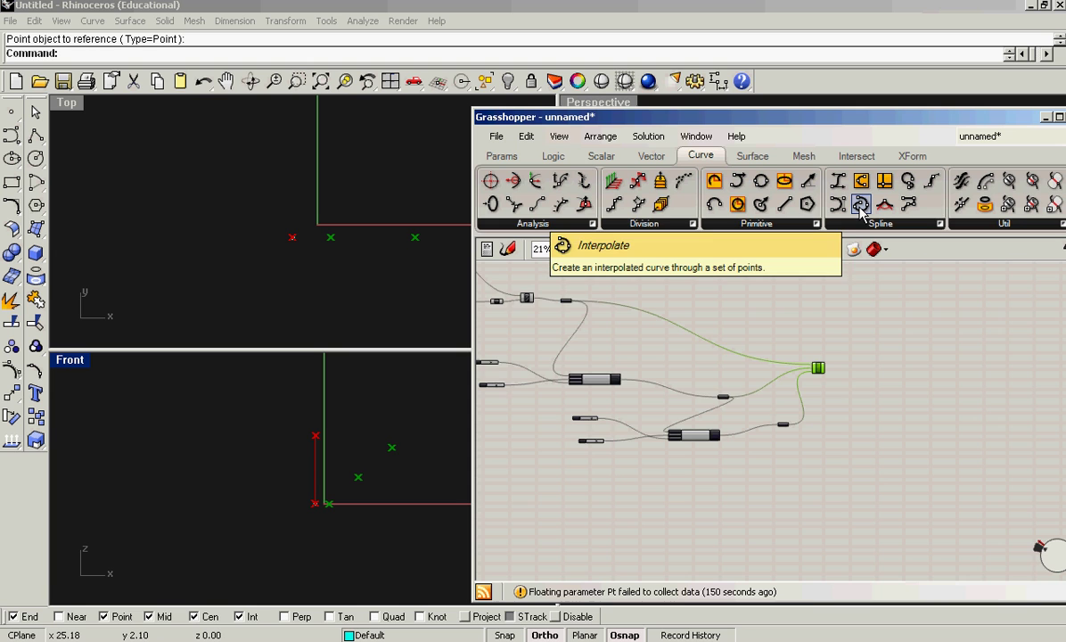
scroll(853, 374, "up", 5)
left_click(833, 378)
scroll(802, 410, "up", 1)
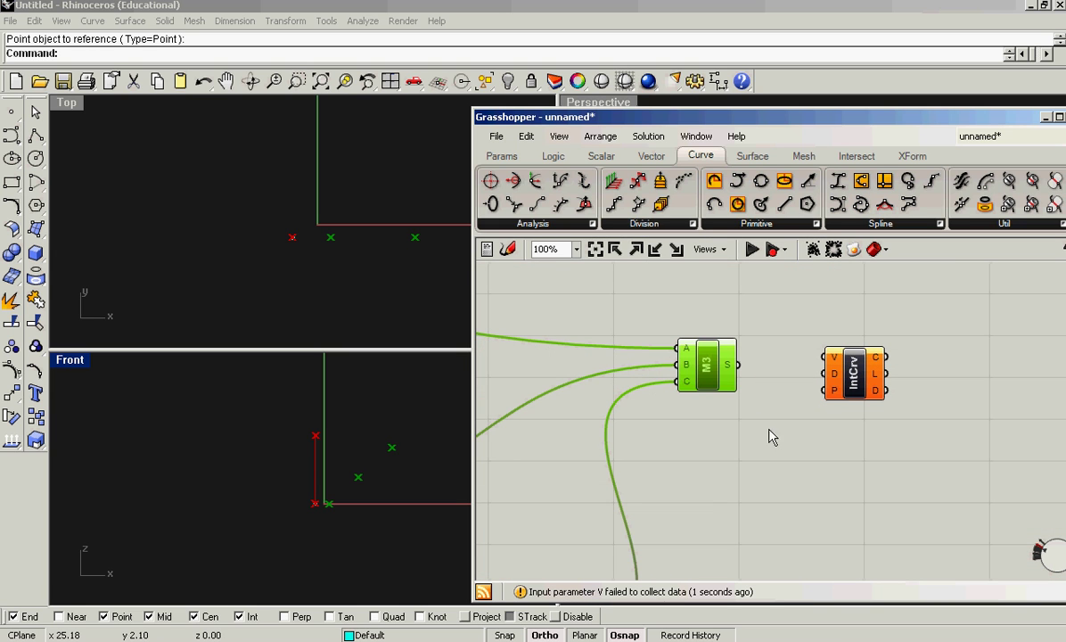
left_click_drag(738, 365, 823, 358)
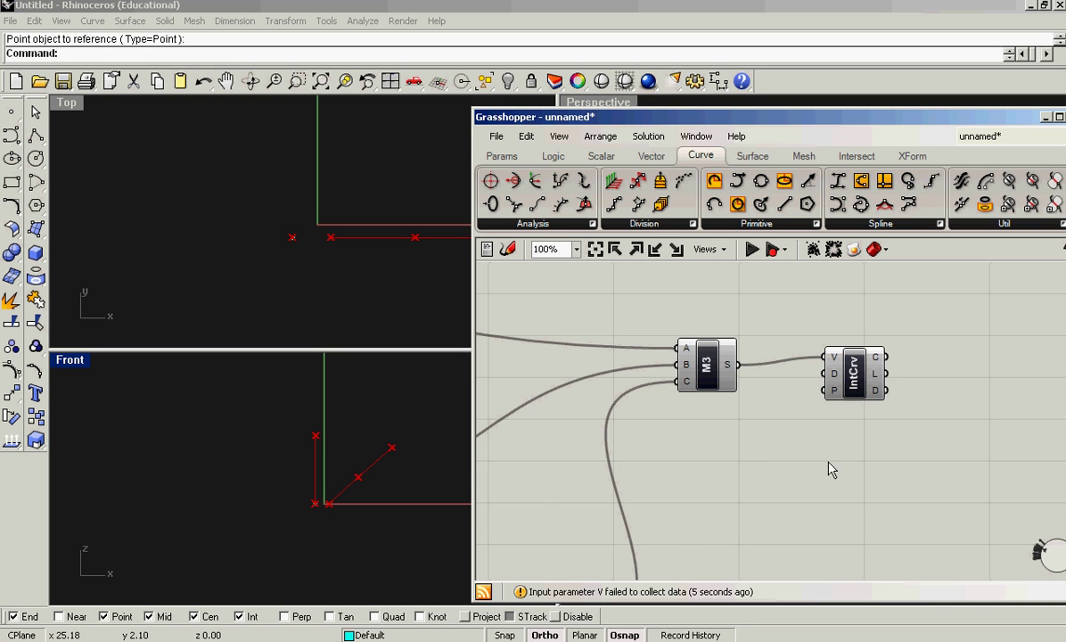
Set the second cluster's Z translation slider to 25 and its X translation slider to about 11.7 to bend the curve
scroll(770, 452, "down", 5)
right_click_drag(716, 488, 923, 428)
scroll(565, 474, "up", 3)
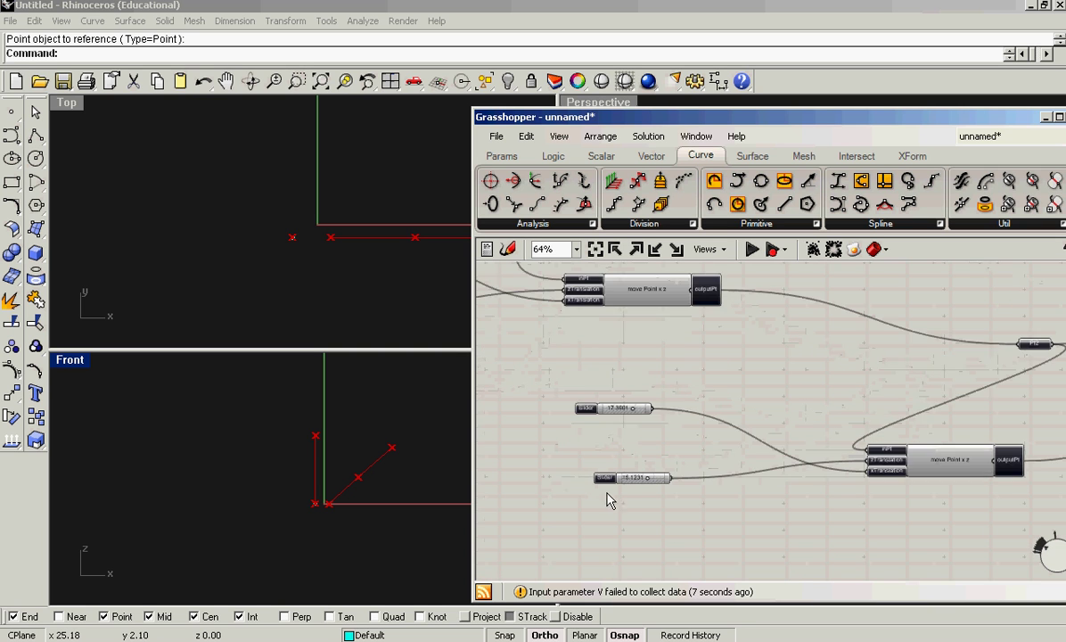
scroll(632, 496, "up", 2)
left_click_drag(665, 469, 704, 467)
left_click_drag(632, 328, 611, 328)
scroll(632, 399, "down", 1)
scroll(631, 398, "down", 2)
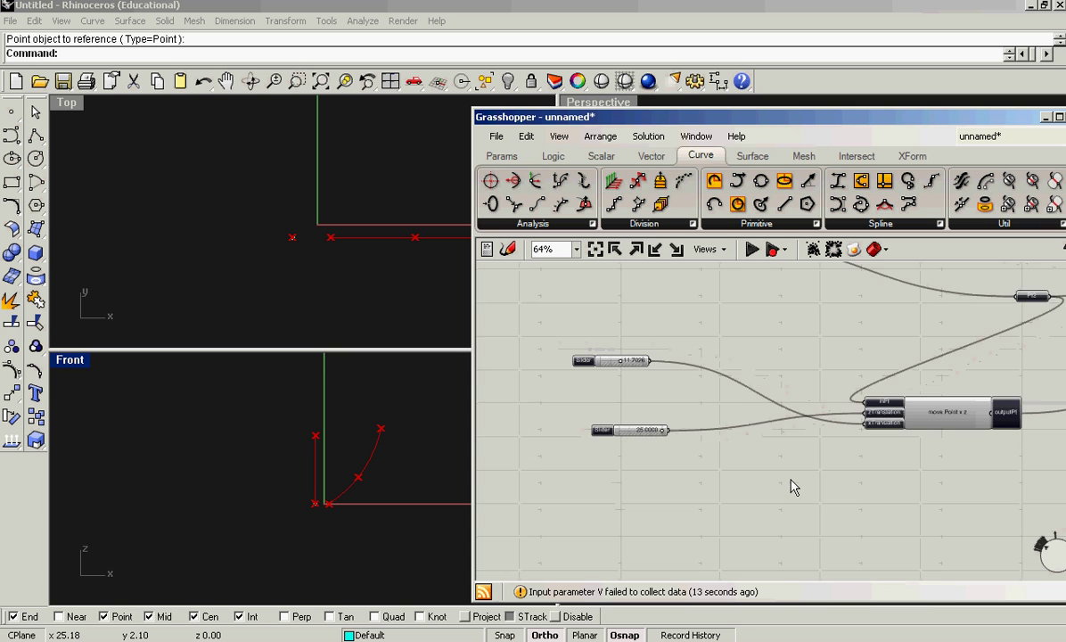
scroll(793, 485, "down", 3)
right_click_drag(863, 458, 749, 535)
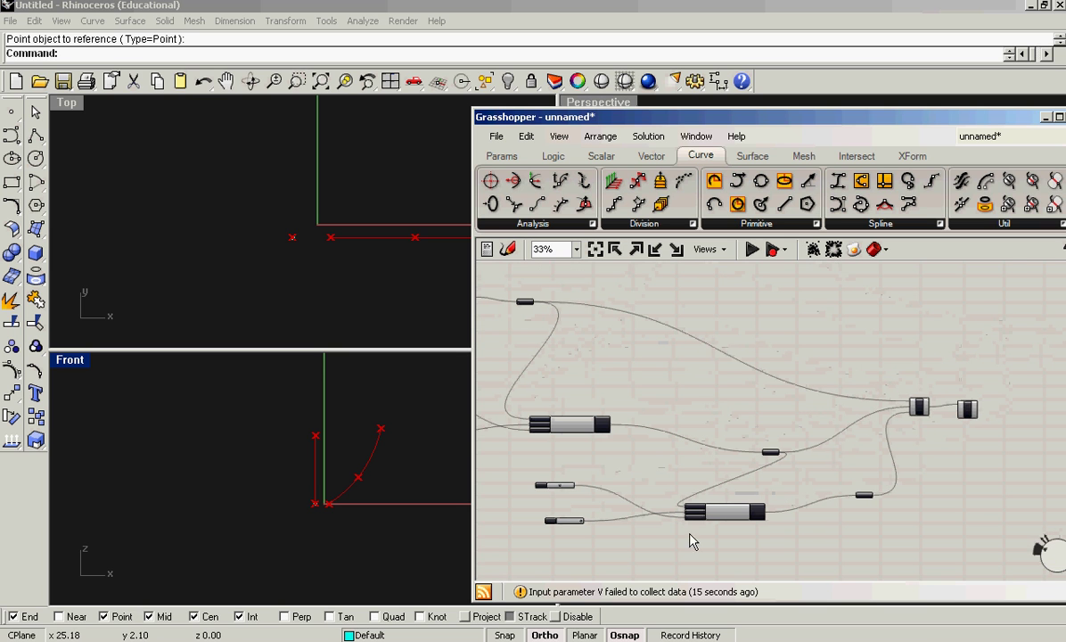